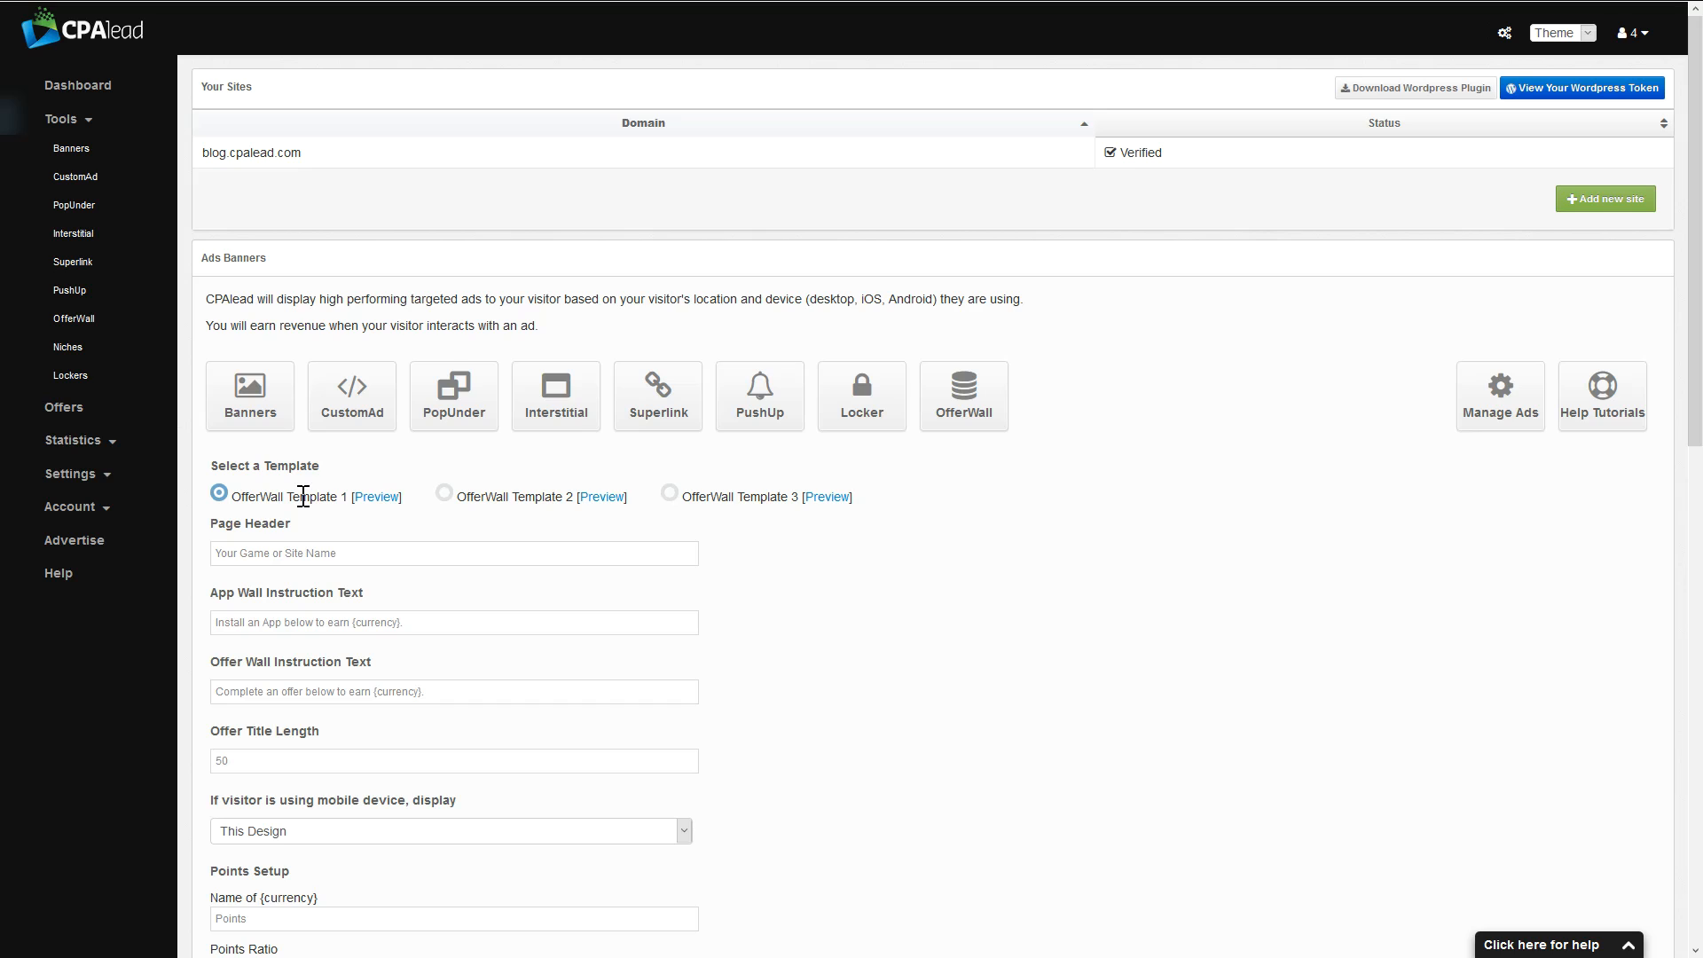
# Preview OfferWall Templates 1, 2 and 3 one after another, returning to the offerwall setup form after each.
pyautogui.click(378, 498)
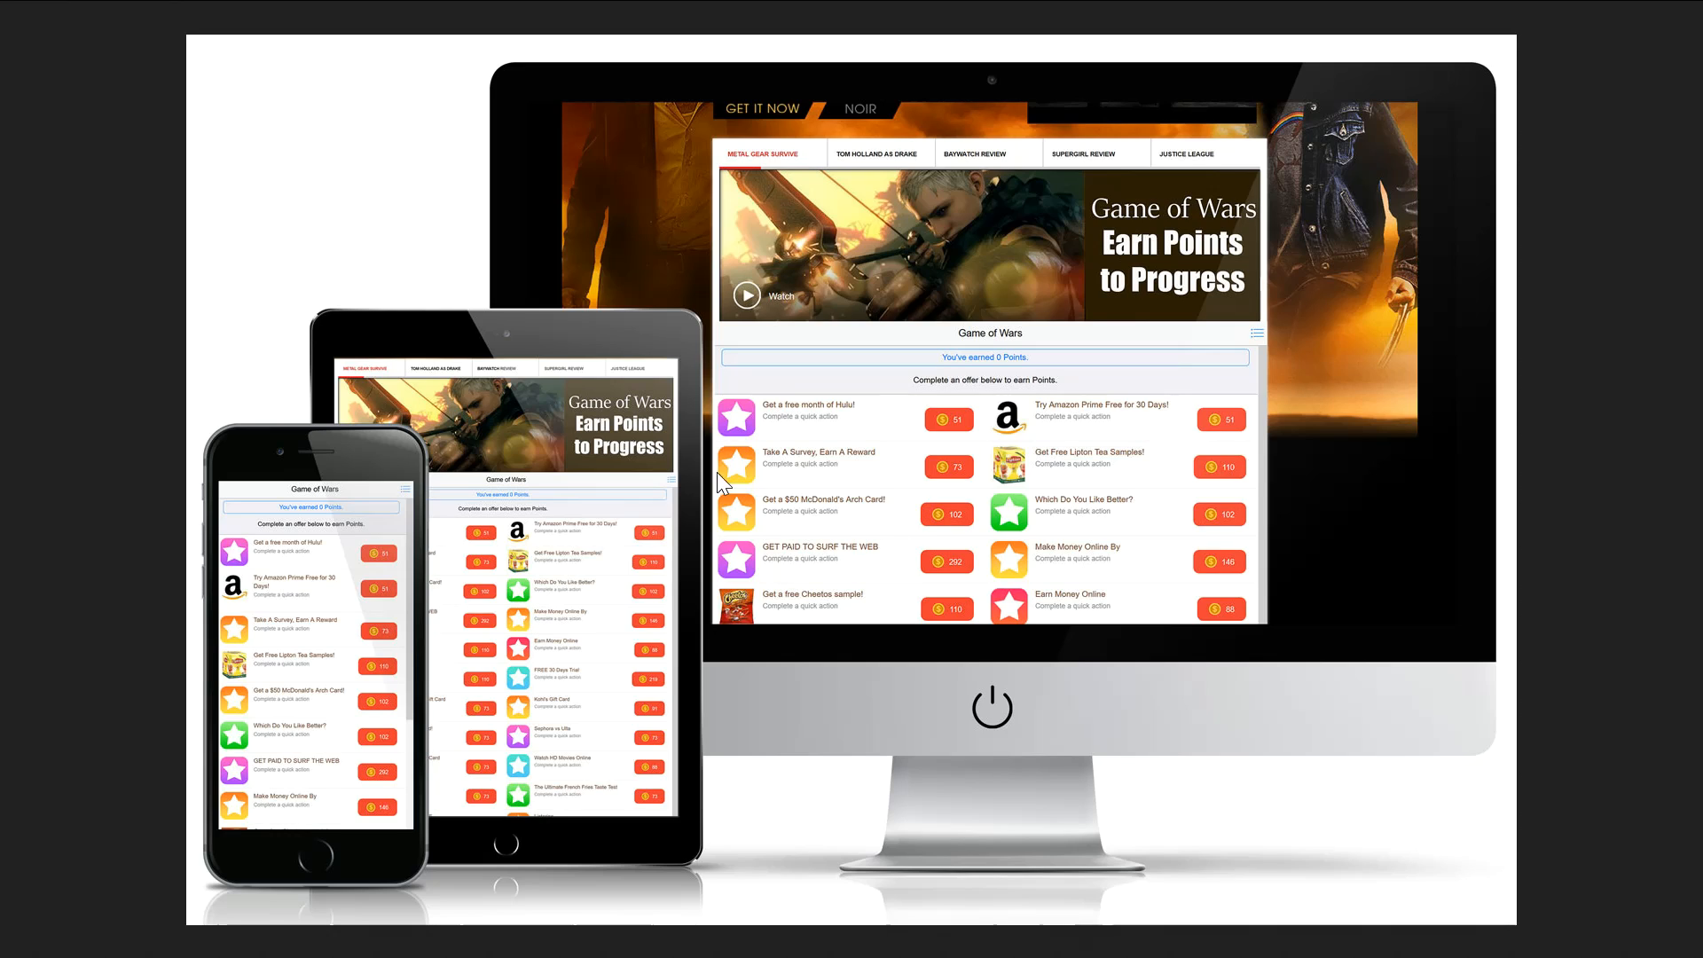
pyautogui.moveTo(1661, 11)
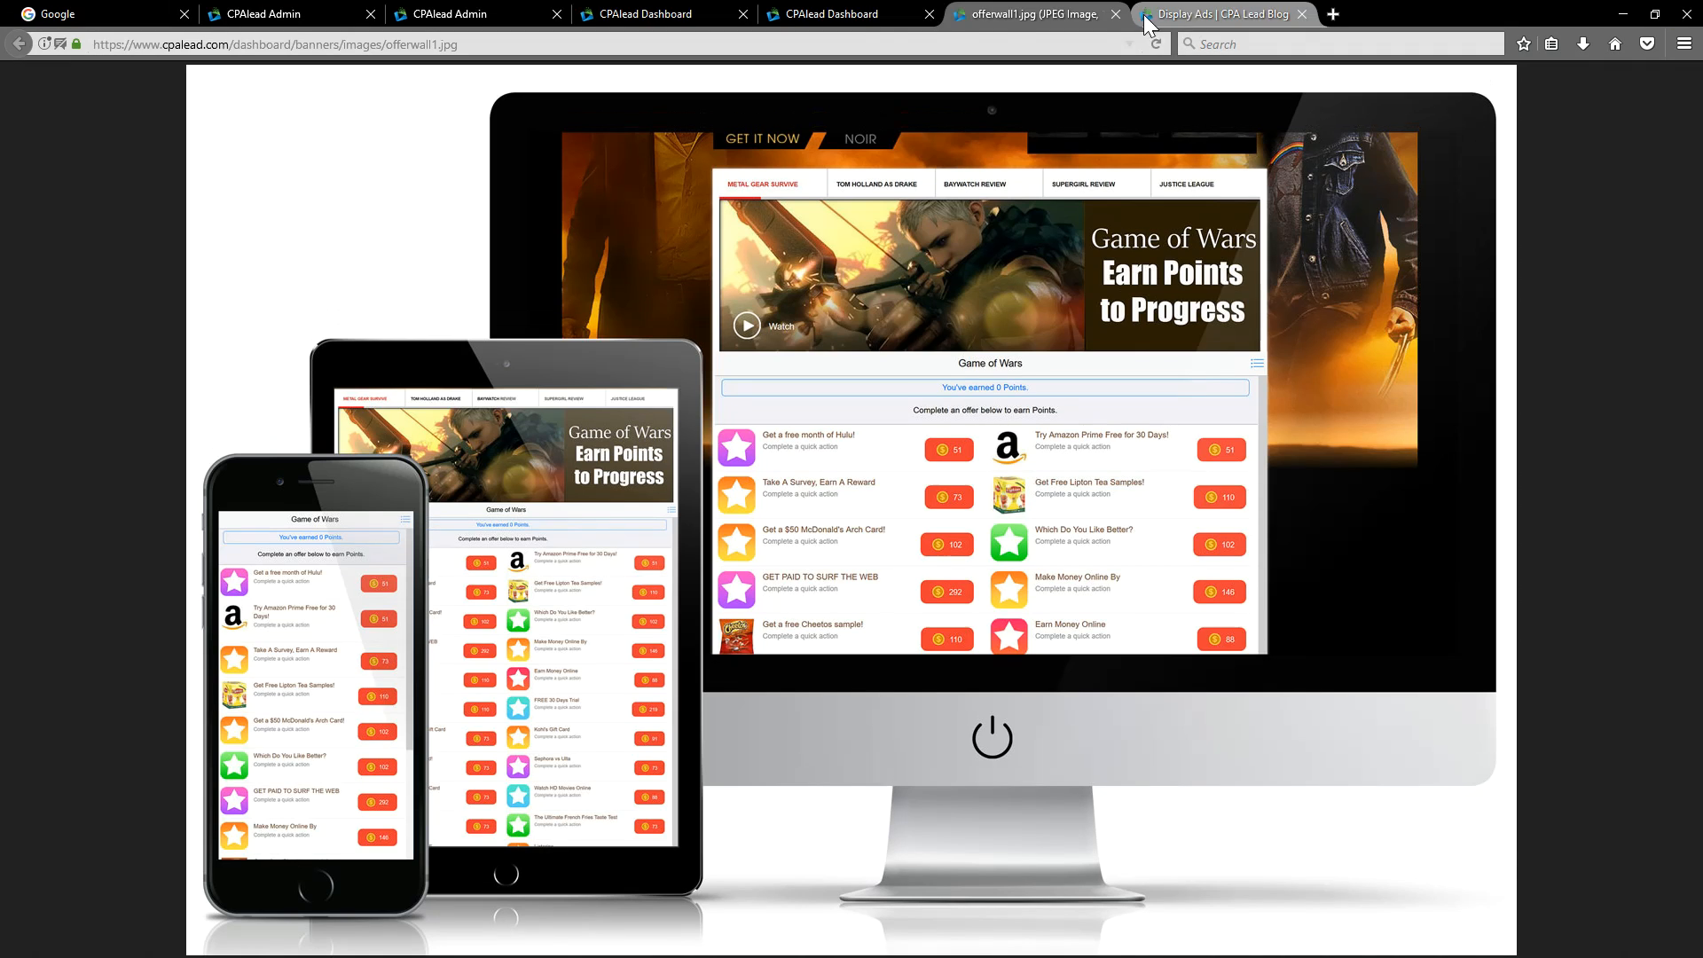
pyautogui.click(844, 16)
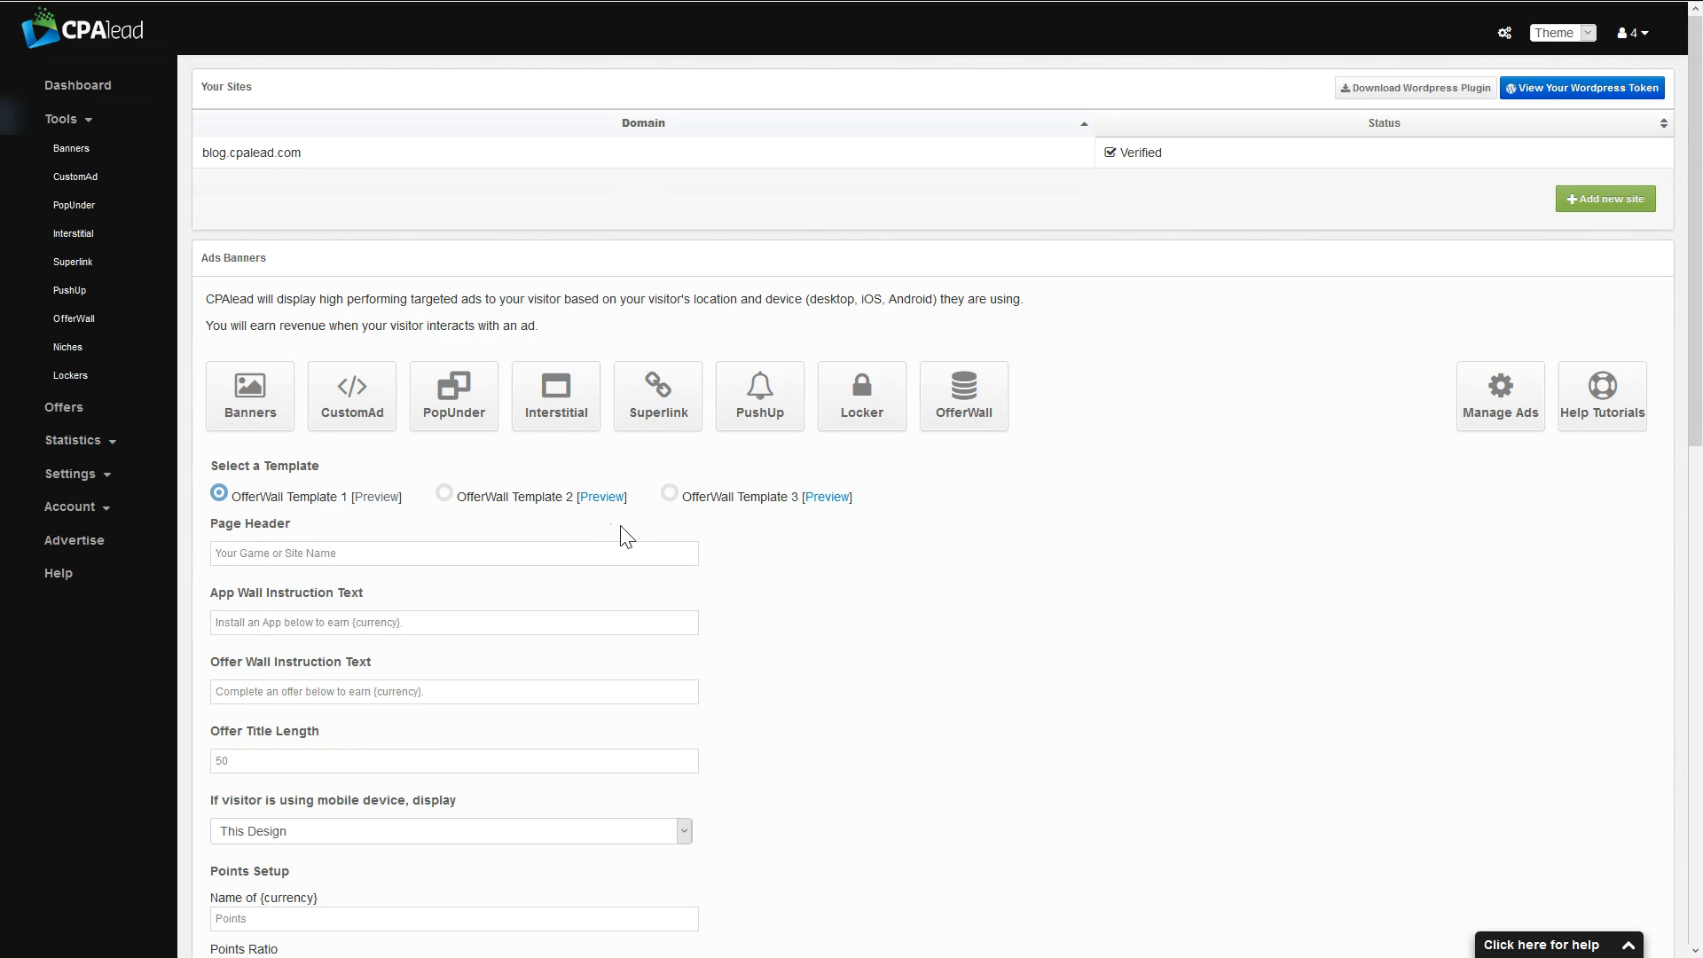
pyautogui.click(600, 500)
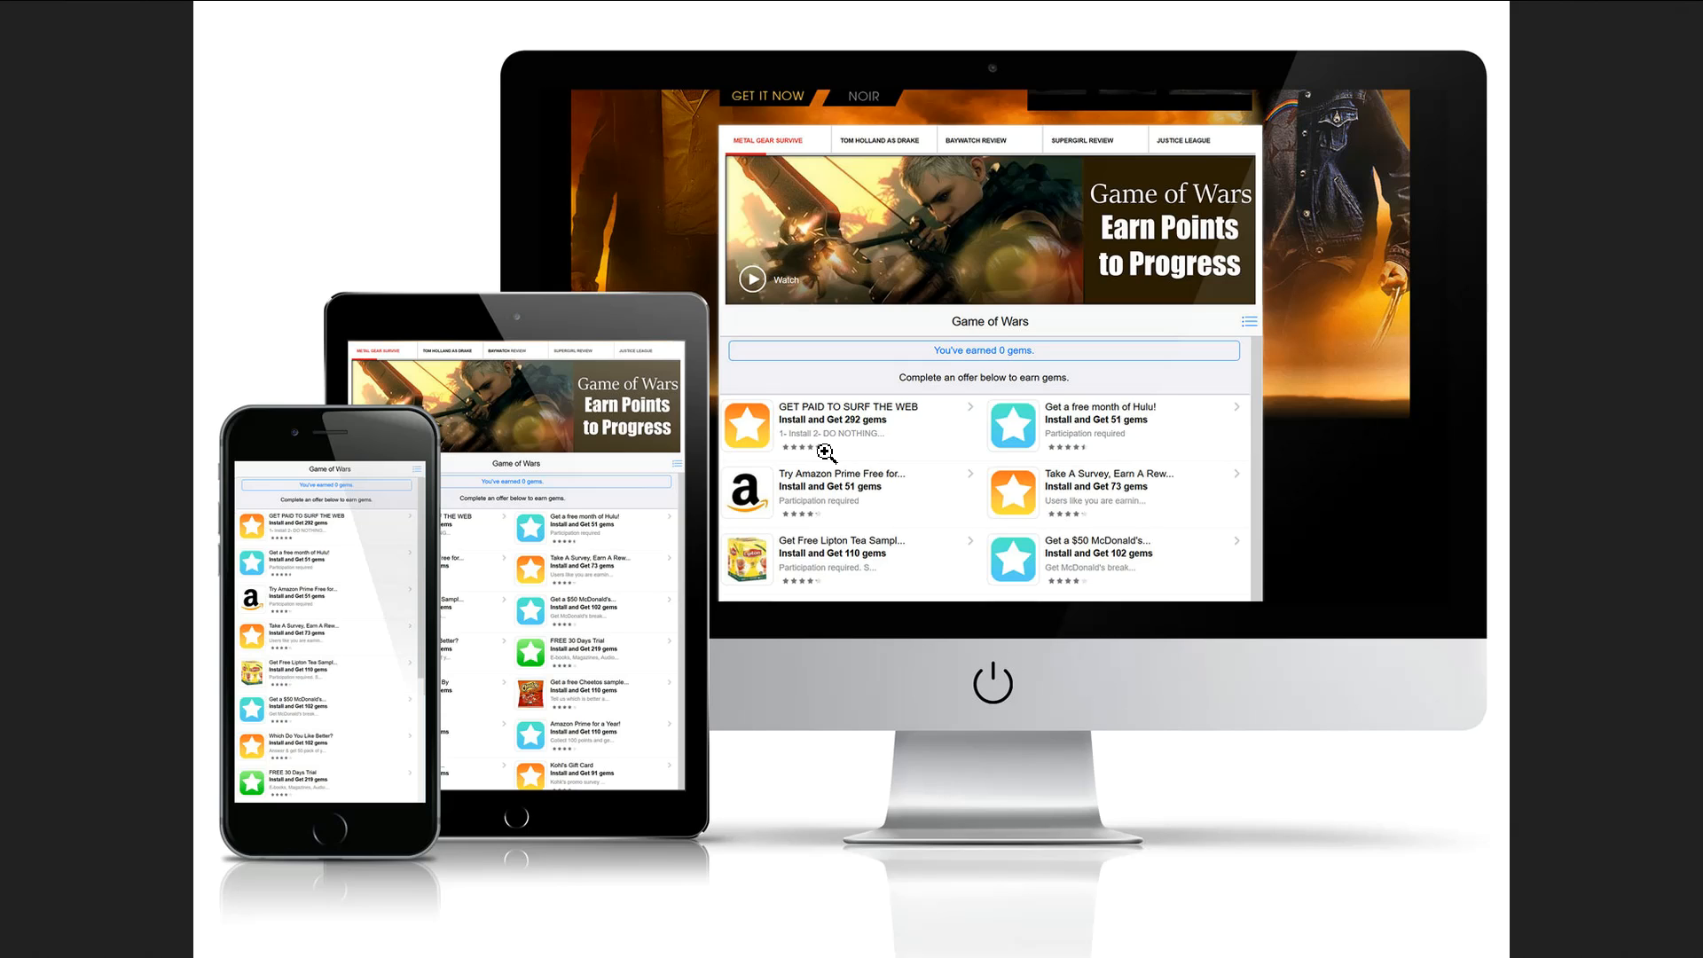
pyautogui.moveTo(742, 3)
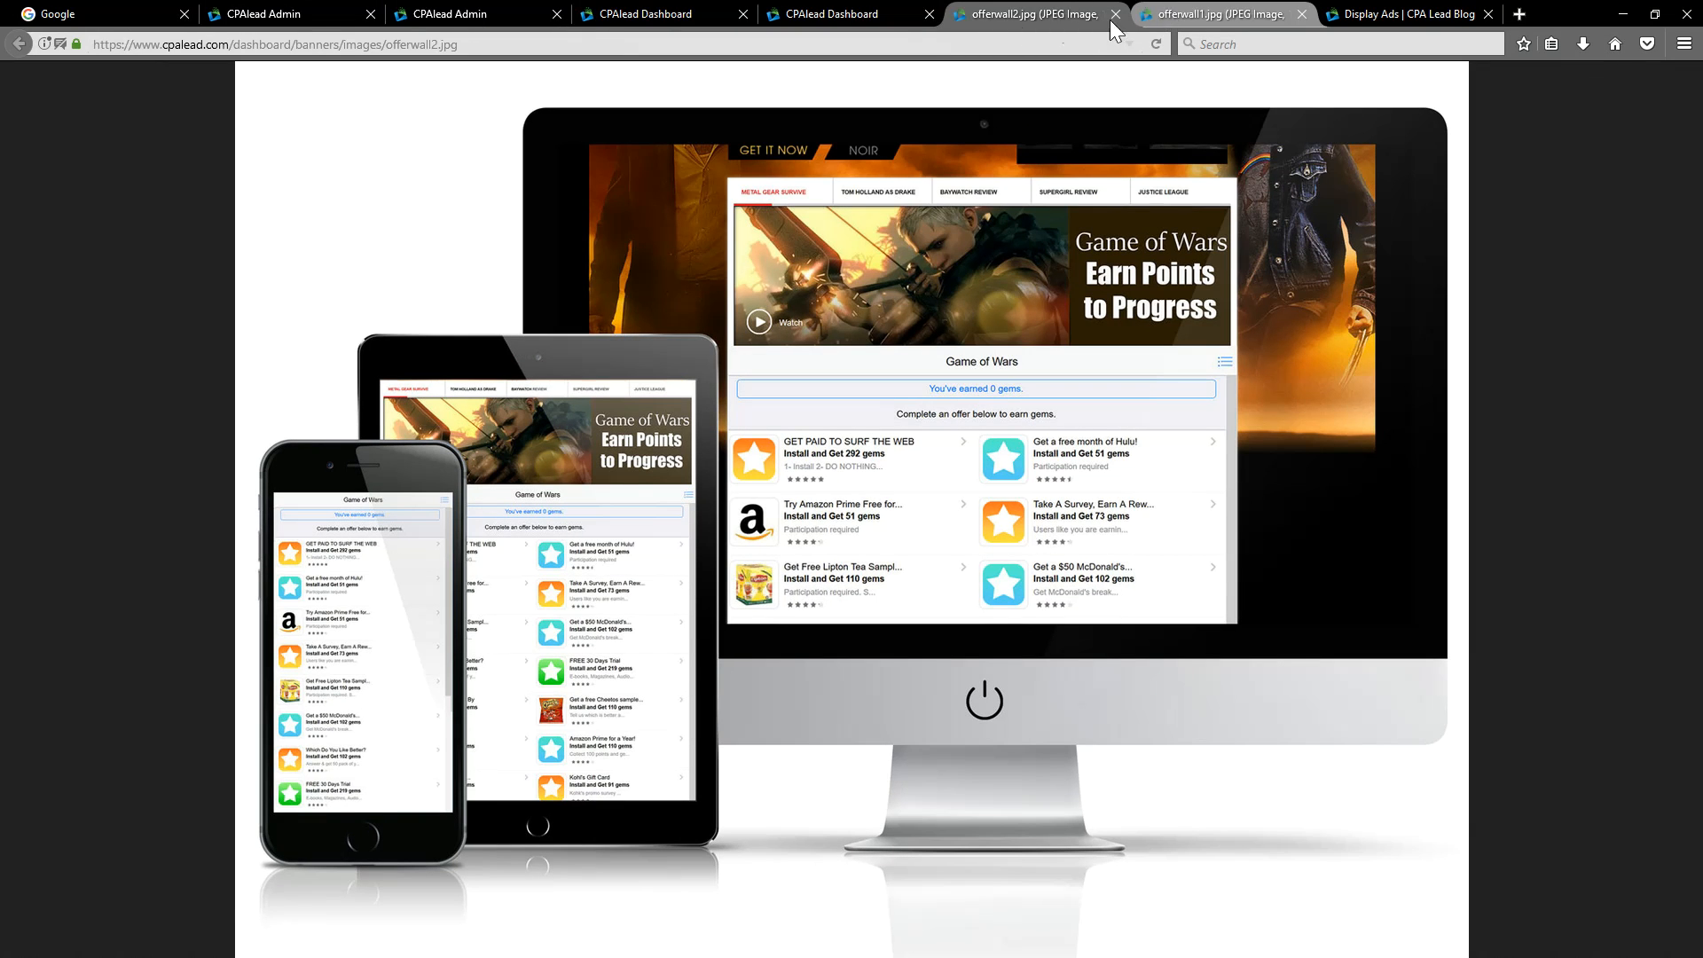
pyautogui.click(870, 16)
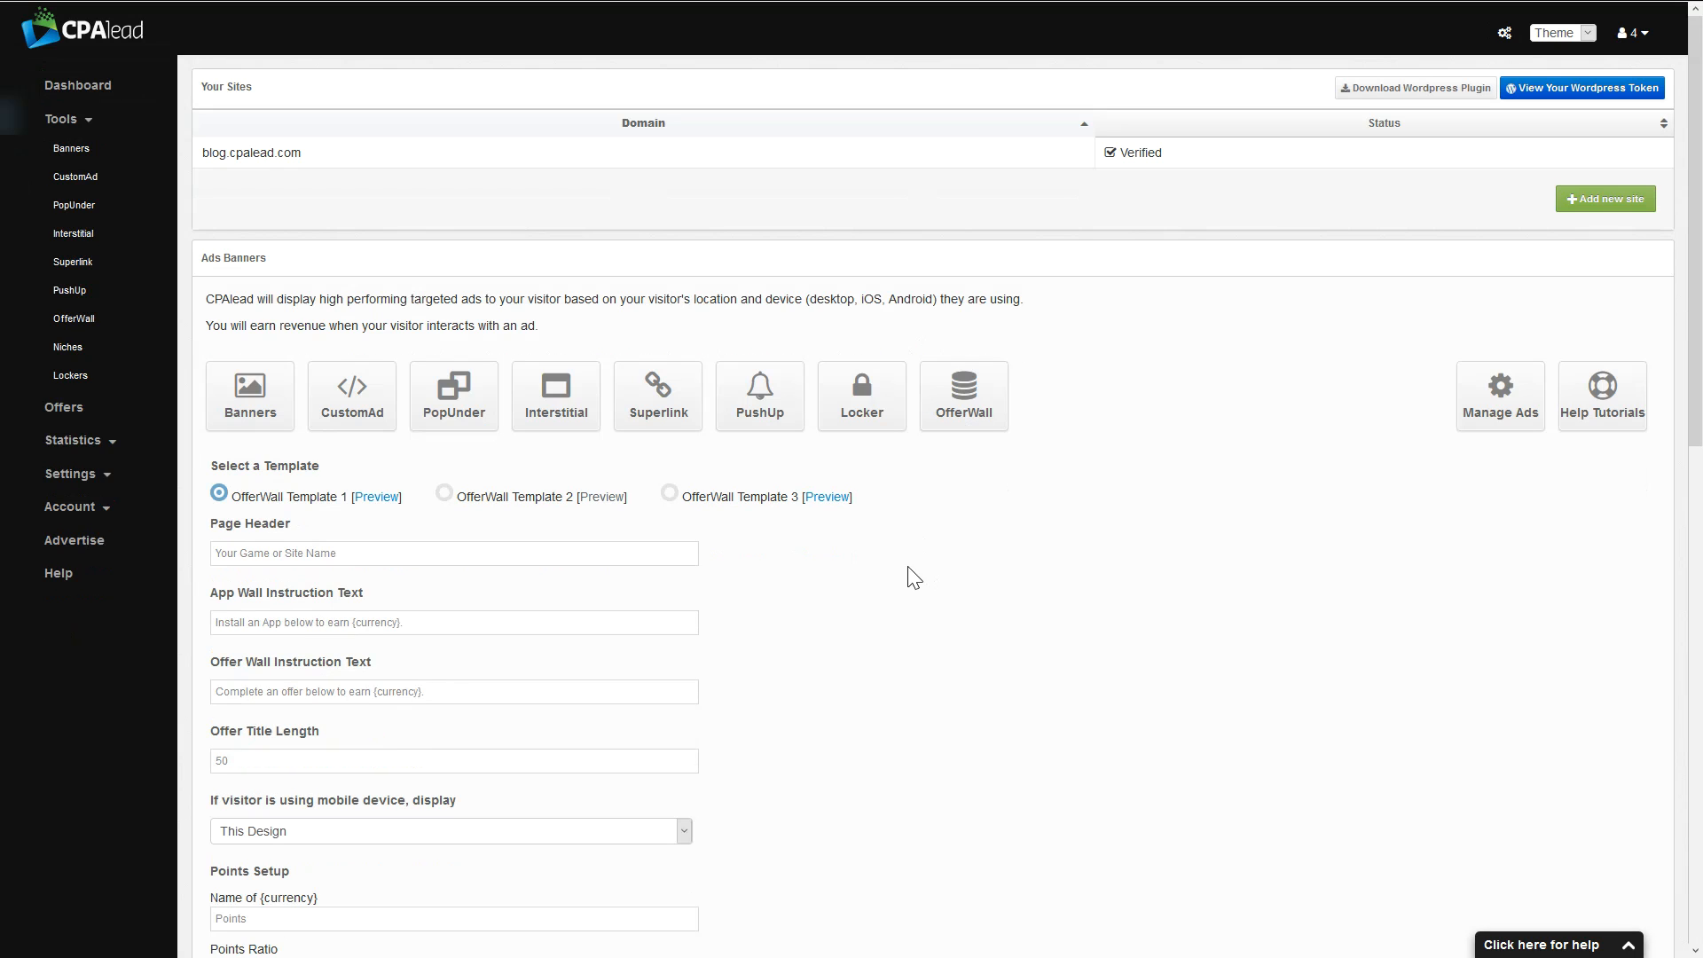
pyautogui.click(828, 502)
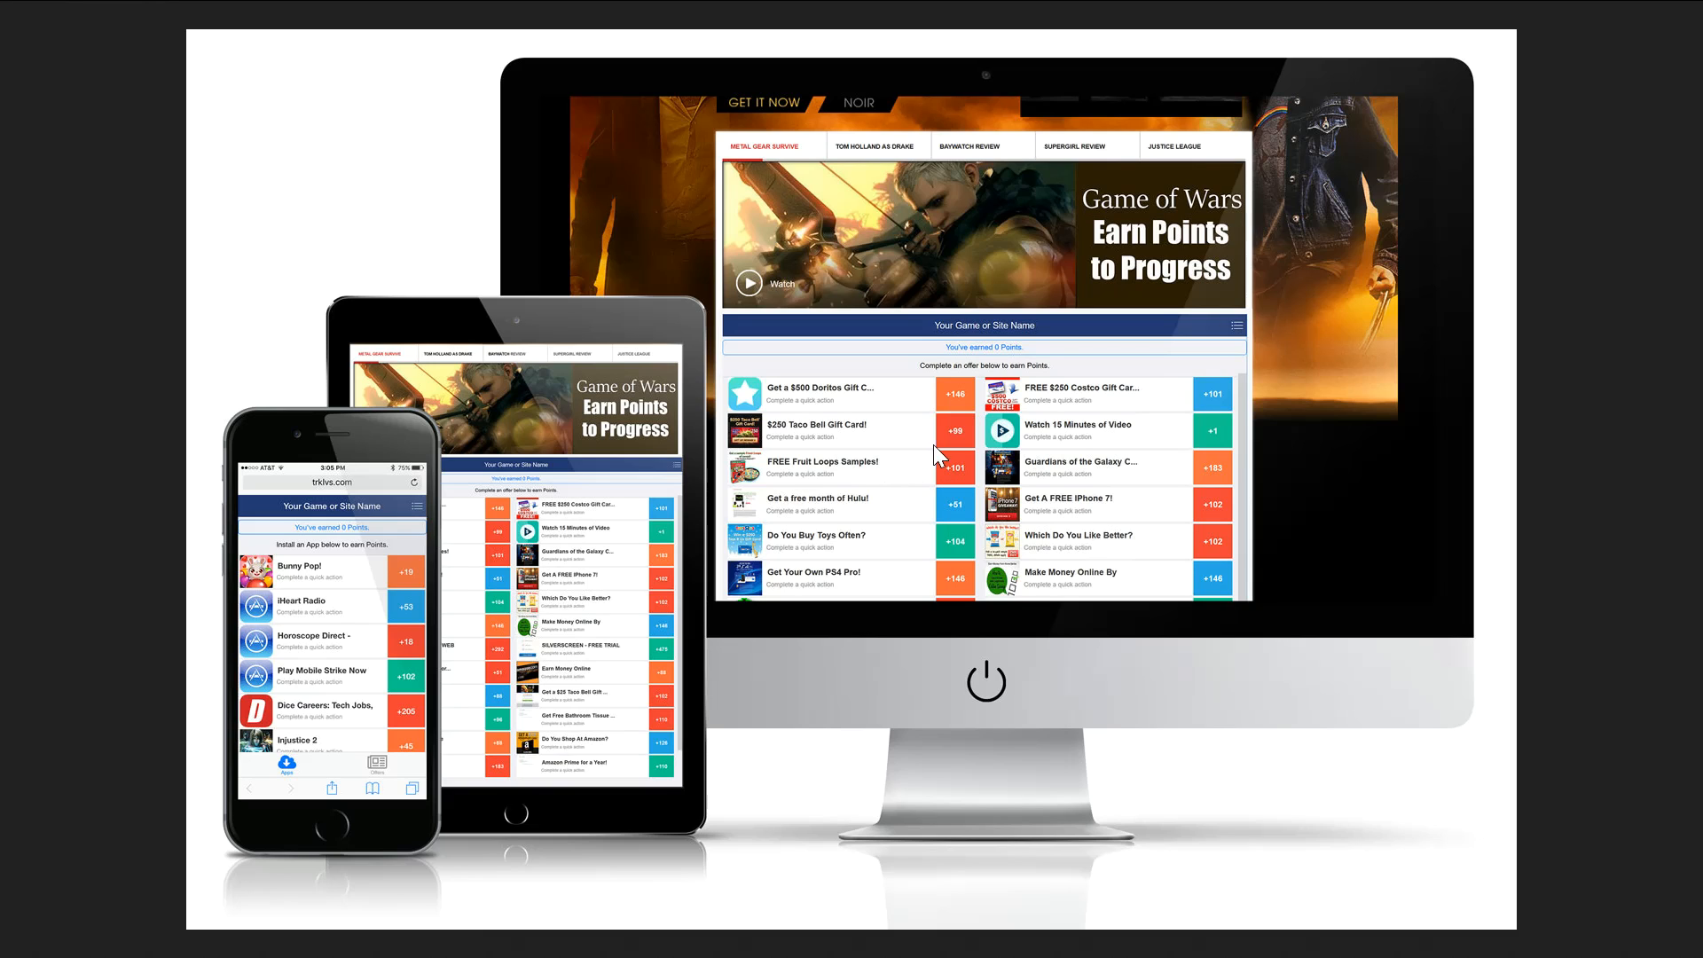
pyautogui.moveTo(906, 2)
pyautogui.click(780, 15)
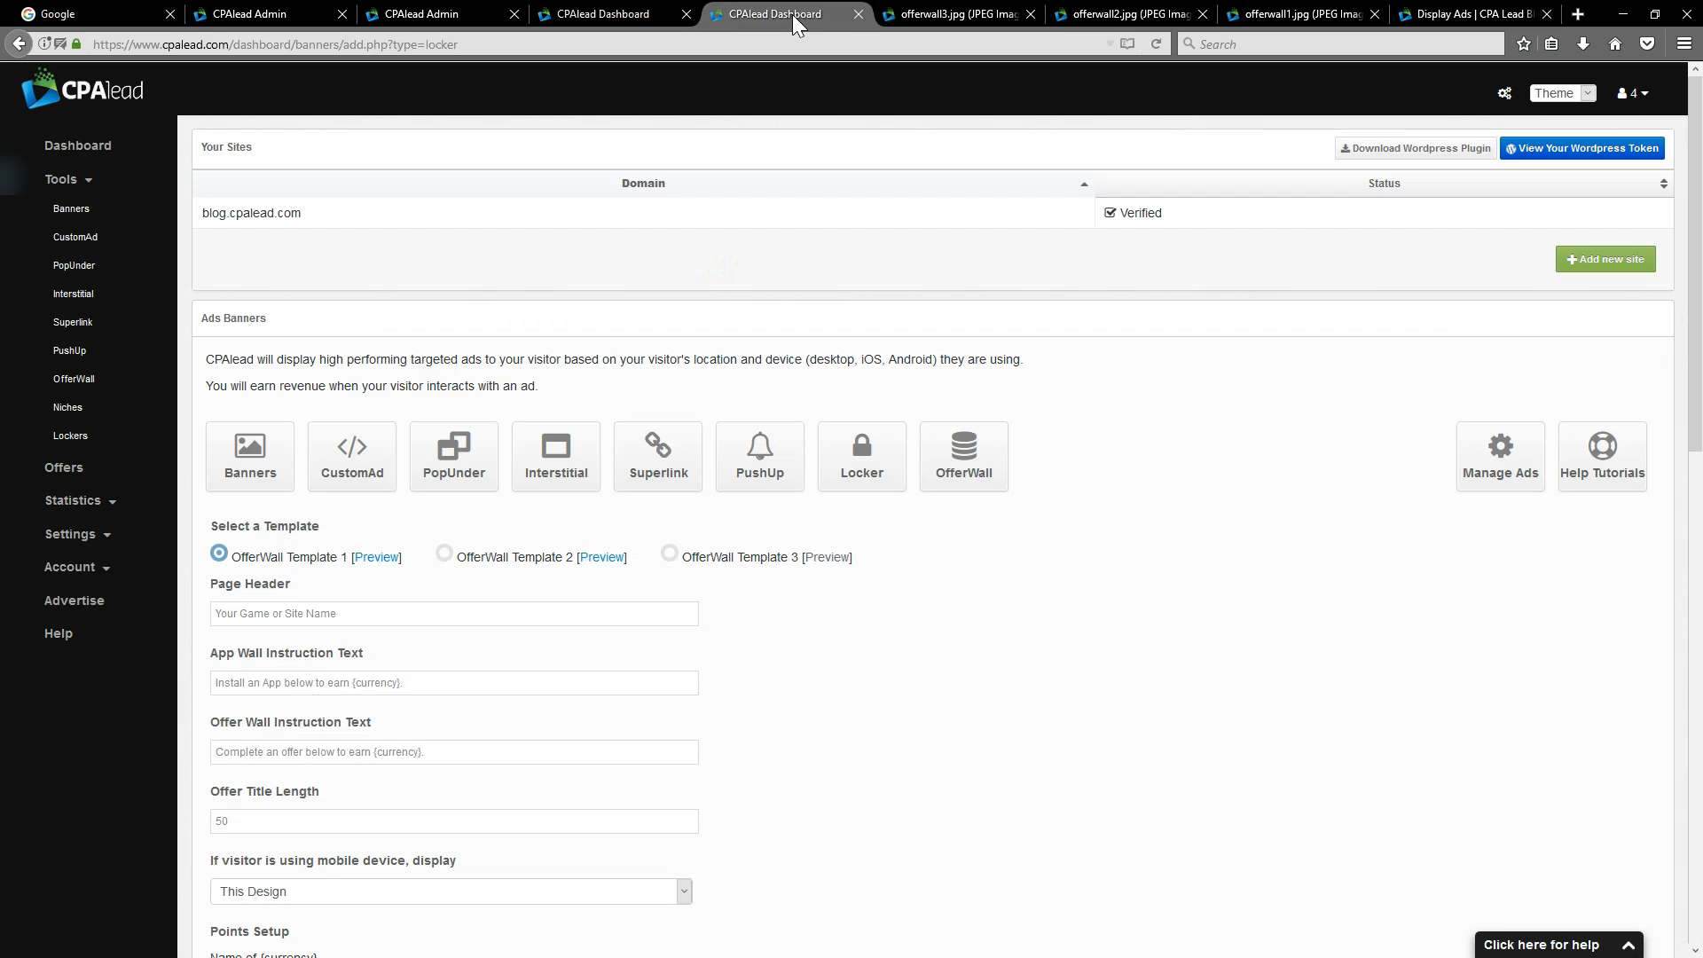
# Choose OfferWall Template 3 and set its page header to "Game of Wars".
pyautogui.scroll(-1, 1179, 668)
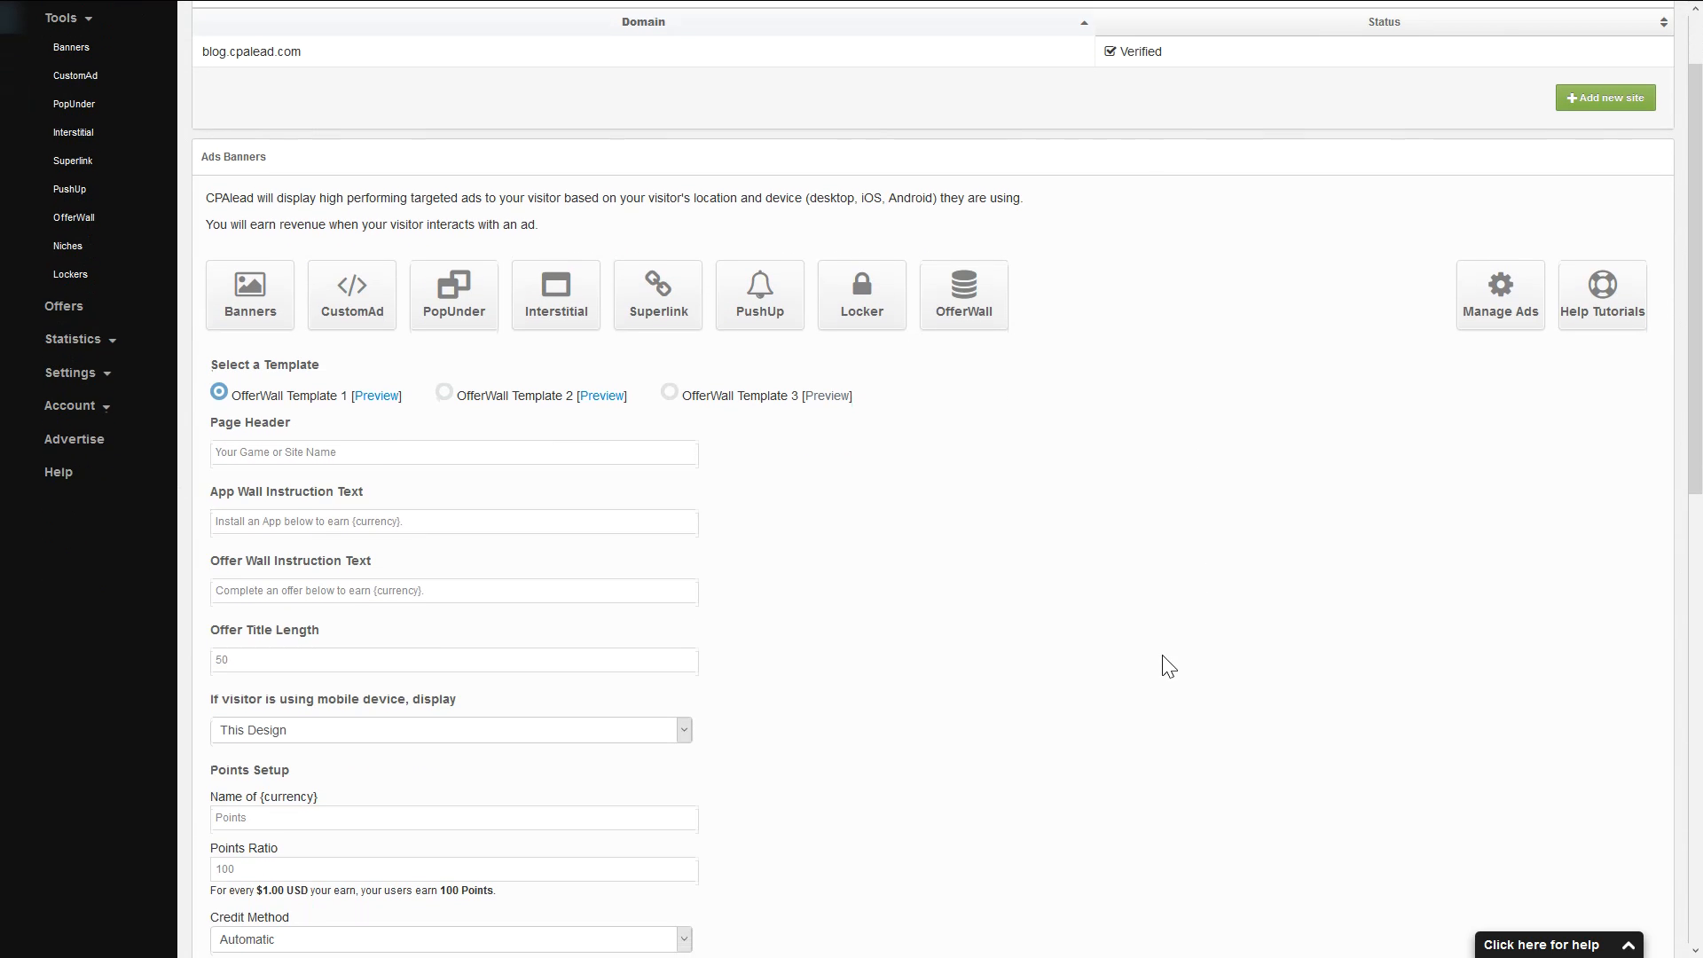
pyautogui.click(670, 392)
pyautogui.click(379, 458)
pyautogui.scroll(-1, 772, 612)
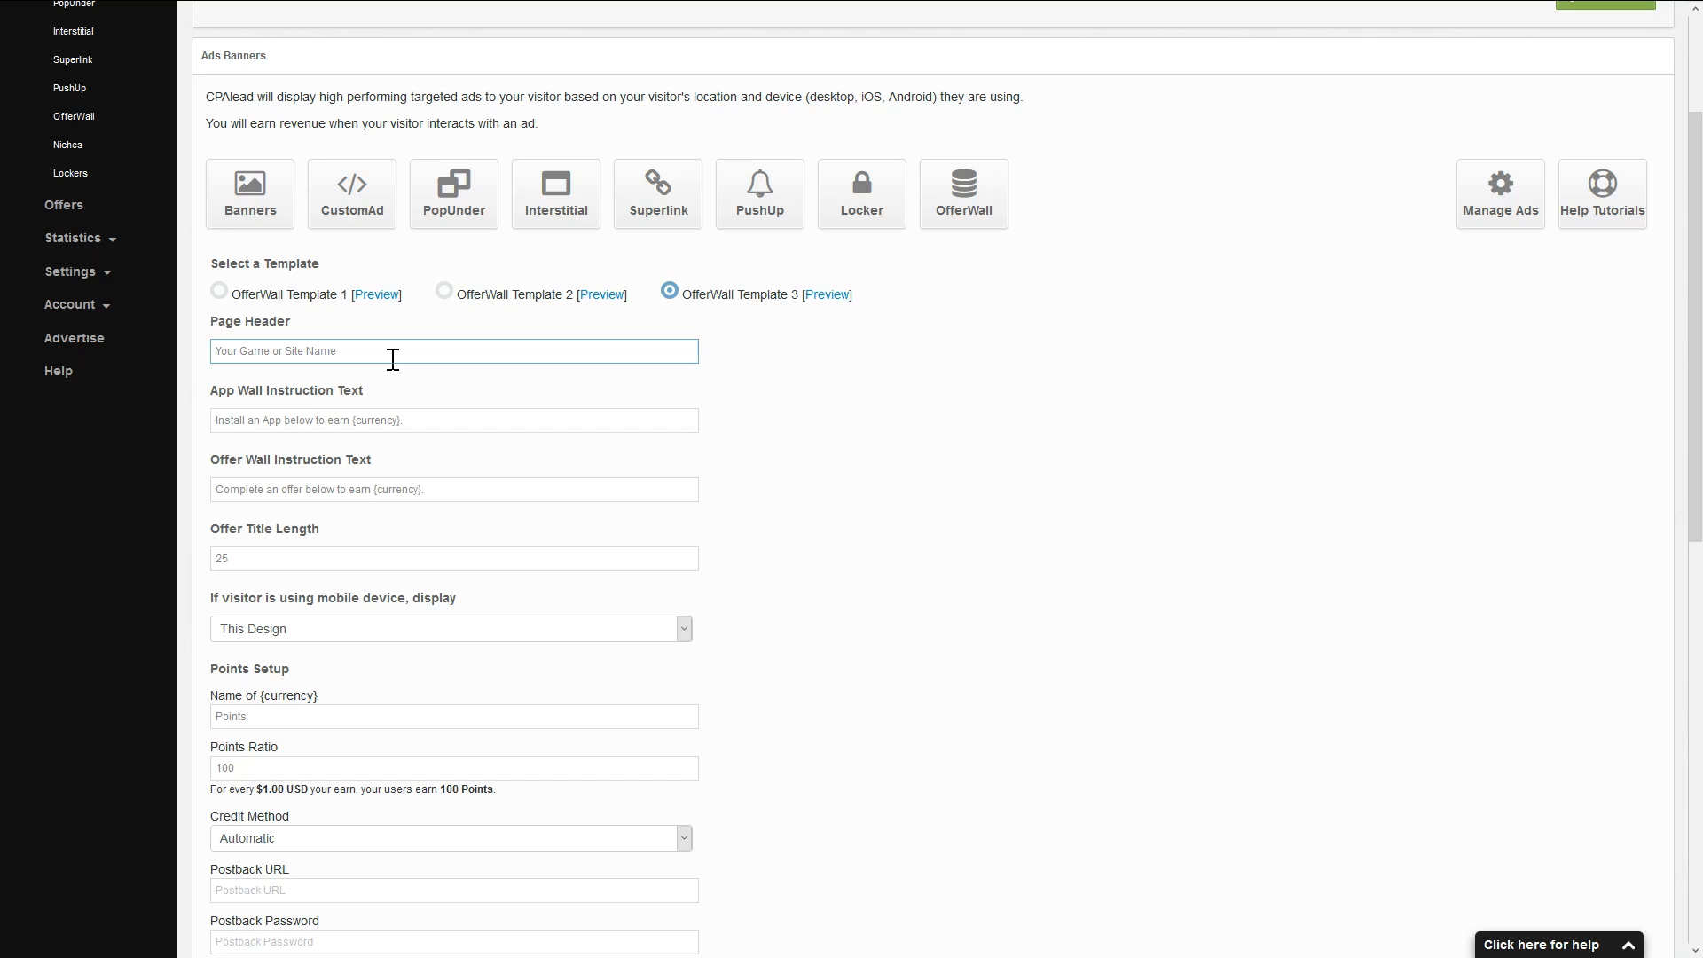
pyautogui.moveTo(368, 350); pyautogui.dragTo(171, 348)
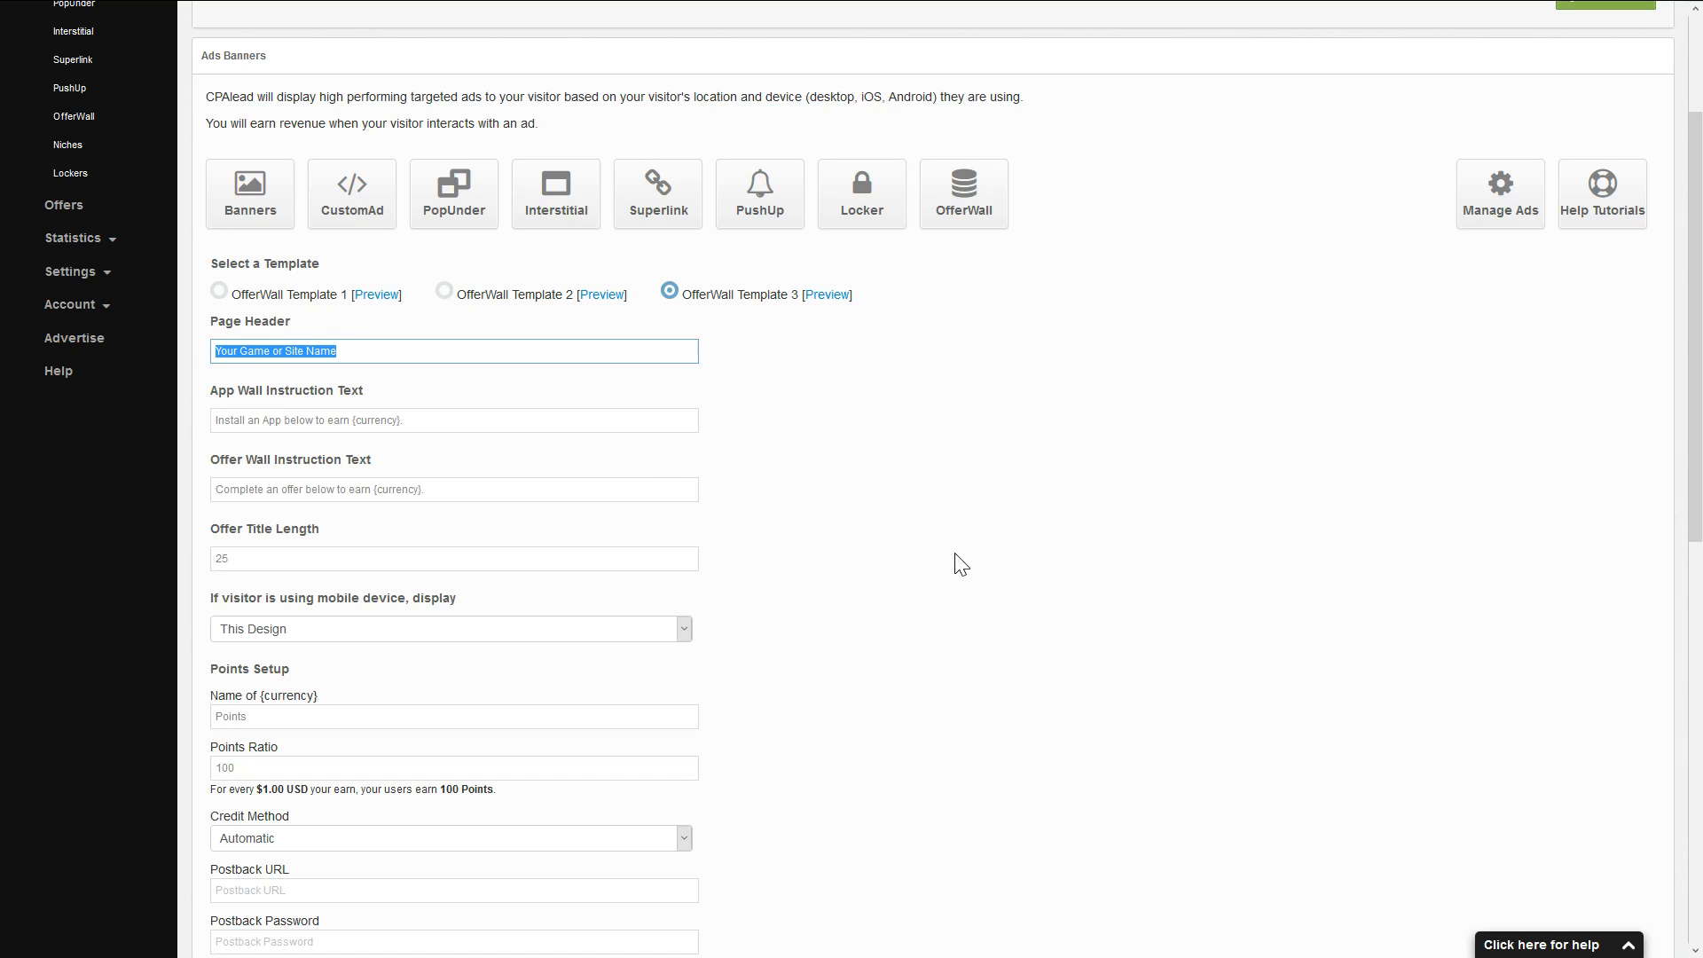
pyautogui.write('Ga')
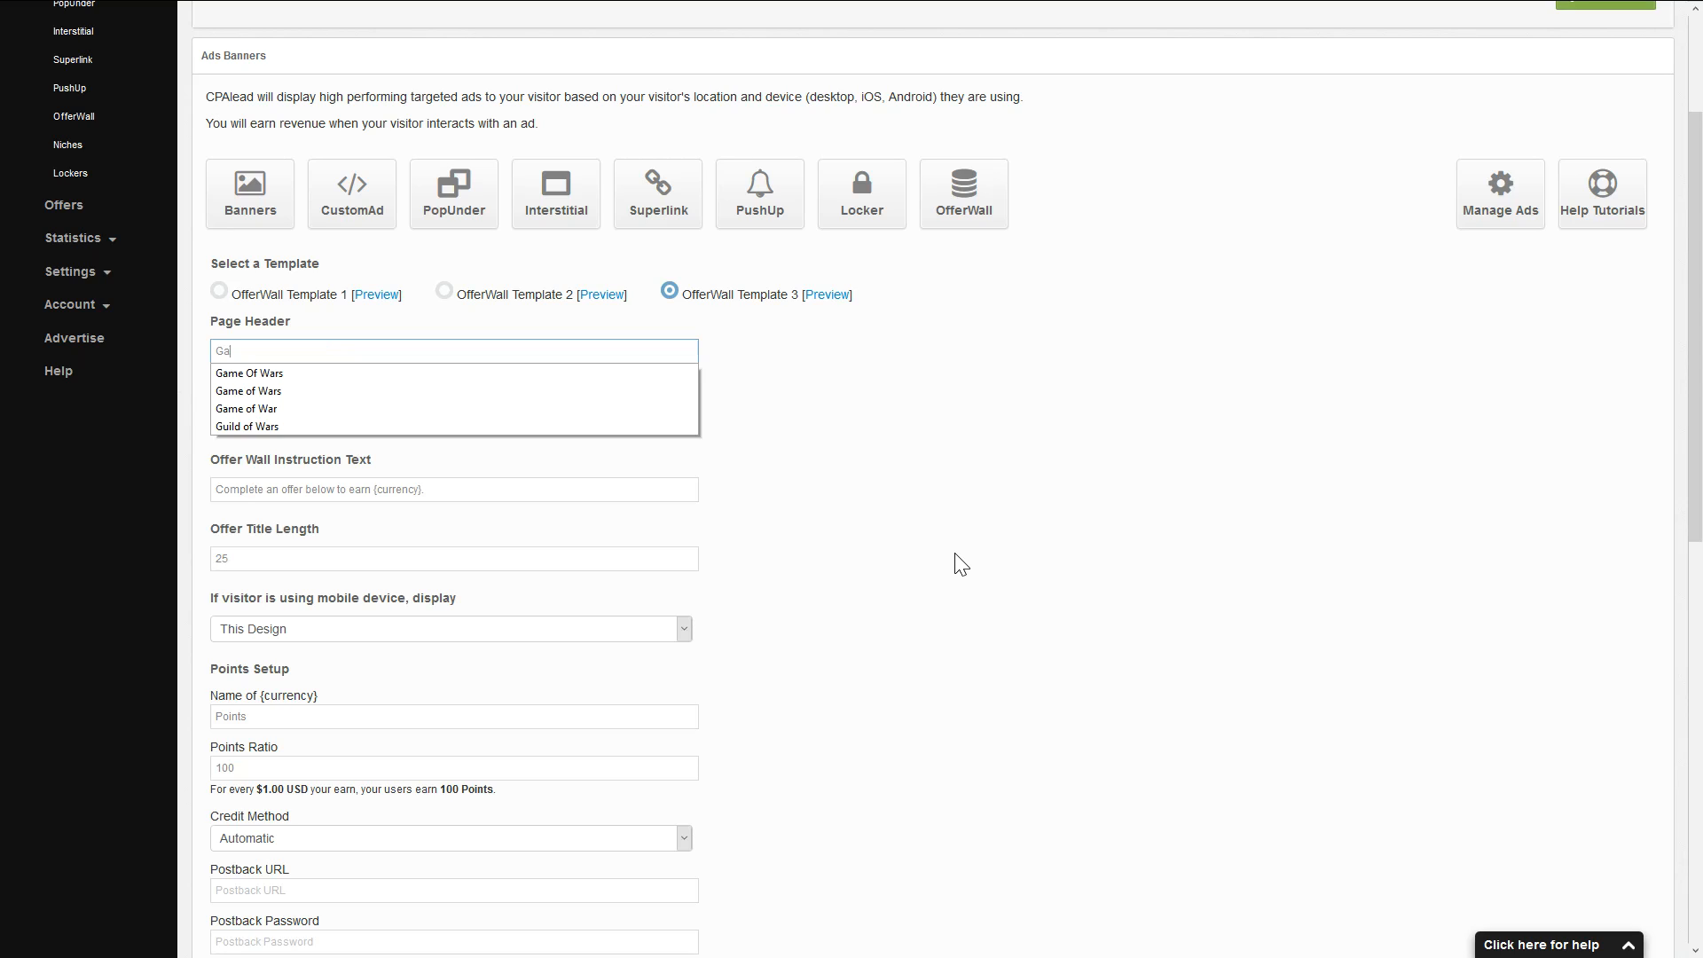
pyautogui.write('me of Wars')
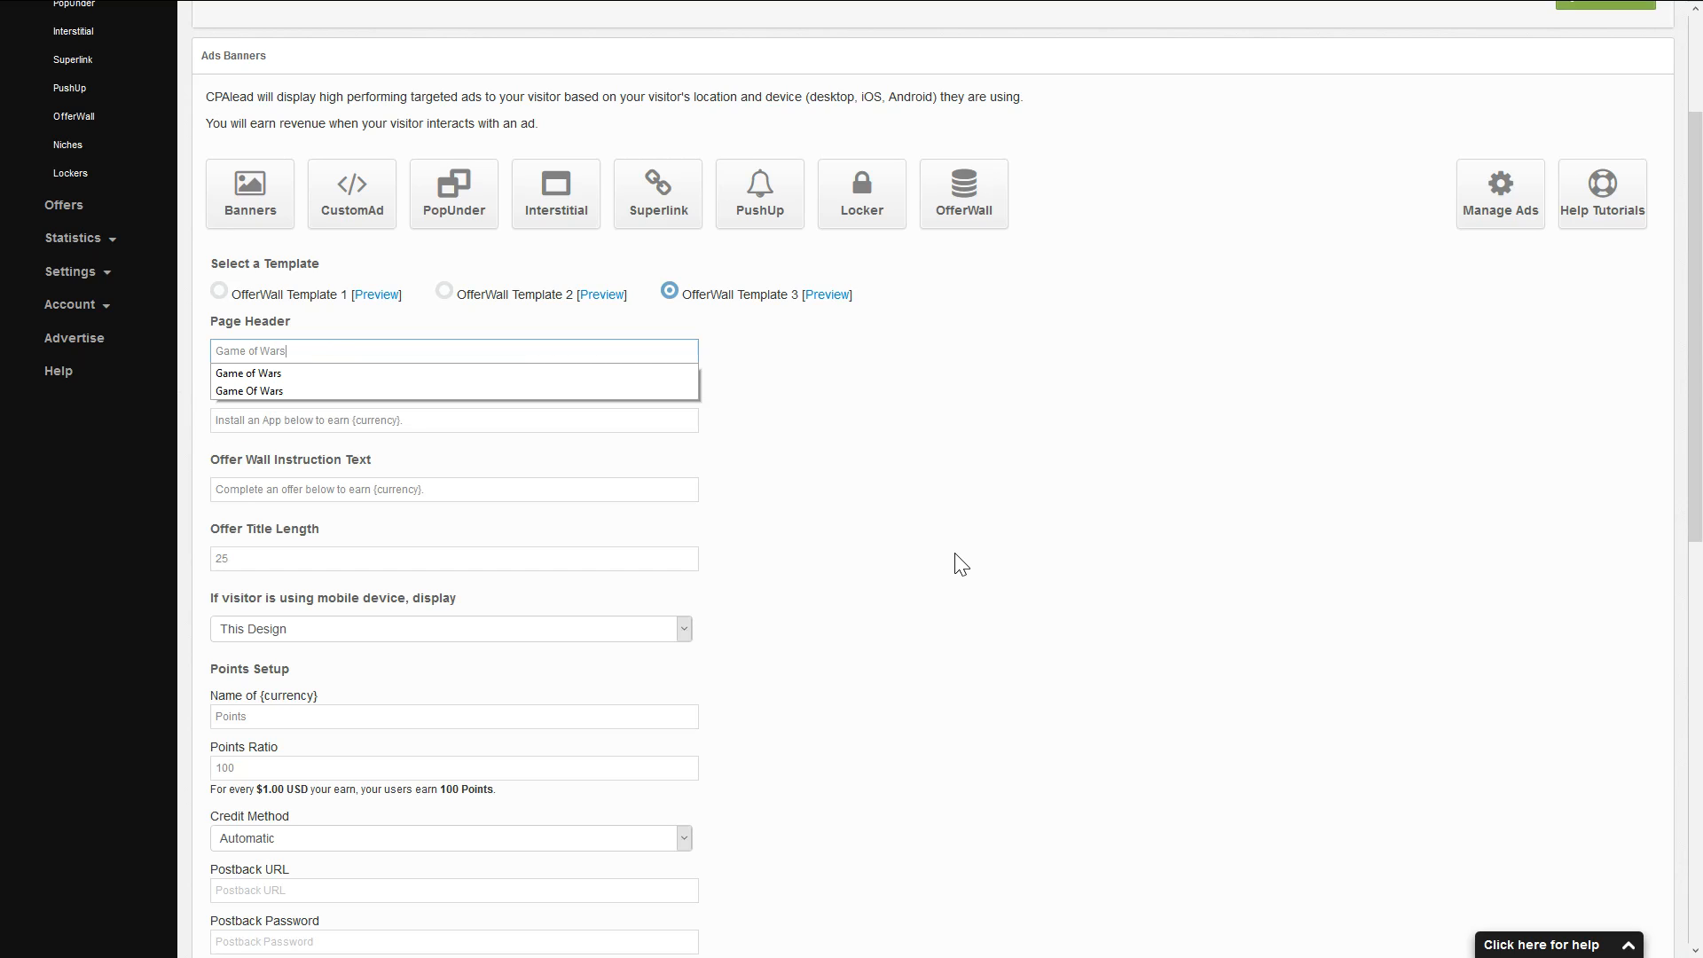
pyautogui.click(1008, 540)
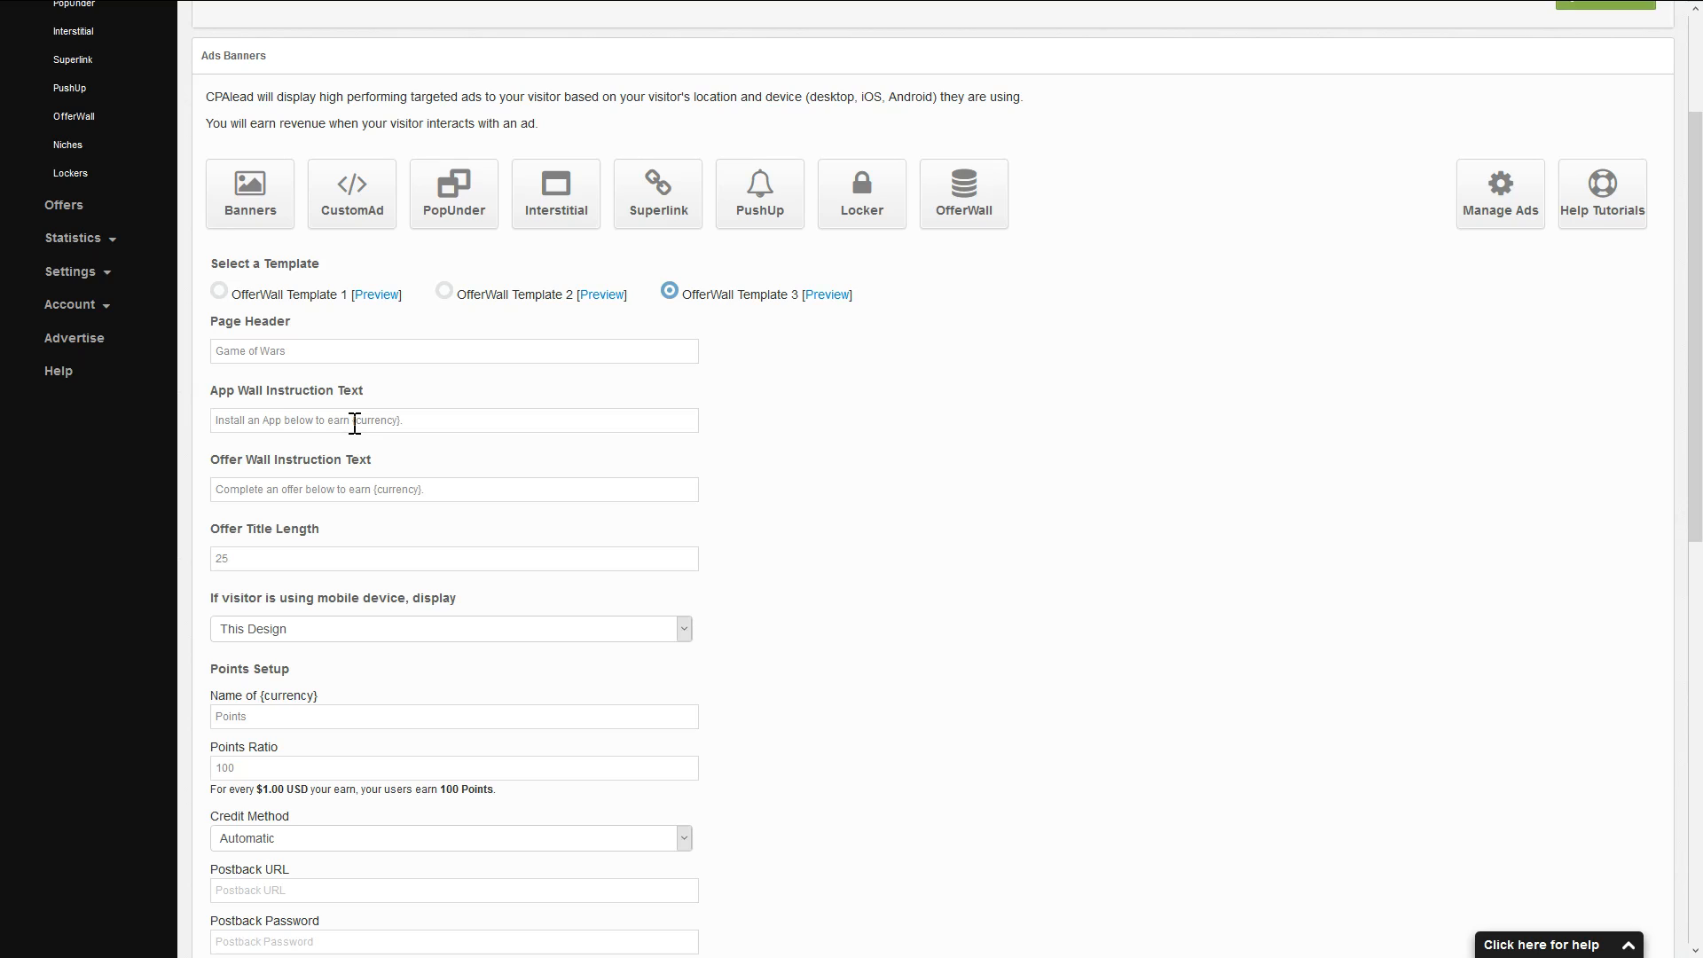
pyautogui.moveTo(352, 421); pyautogui.dragTo(402, 422)
pyautogui.click(400, 420)
pyautogui.click(414, 423)
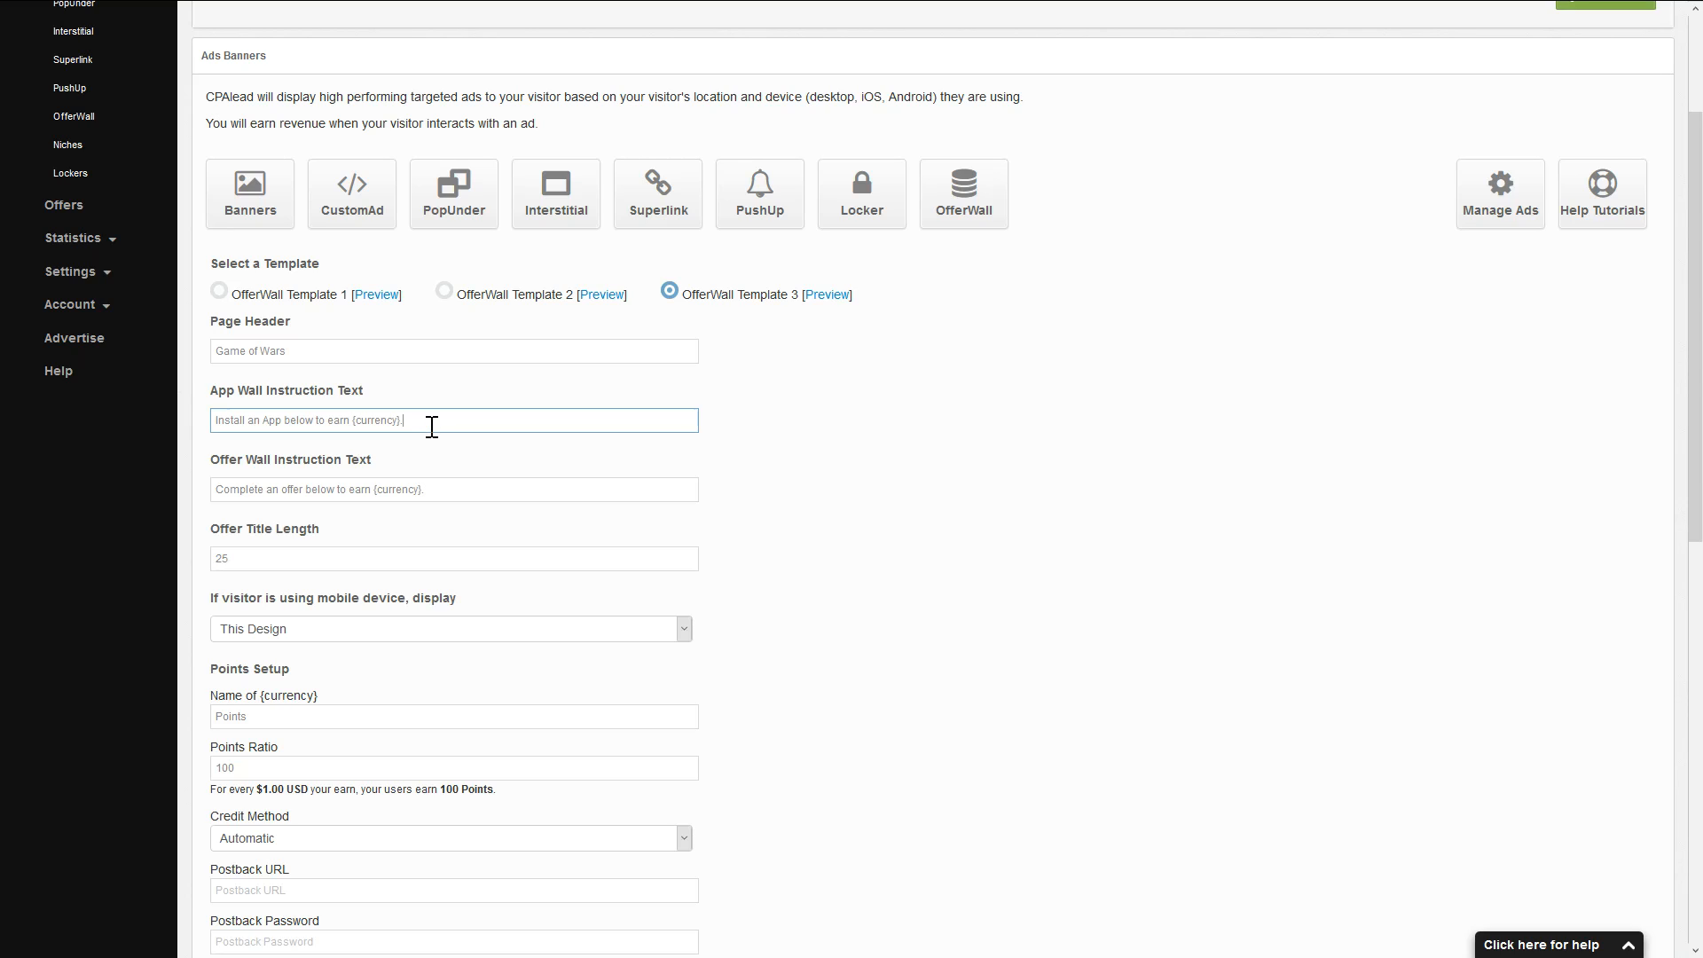
# Set the name of the offerwall currency to "Gems" in the points setup.
pyautogui.doubleClick(259, 717)
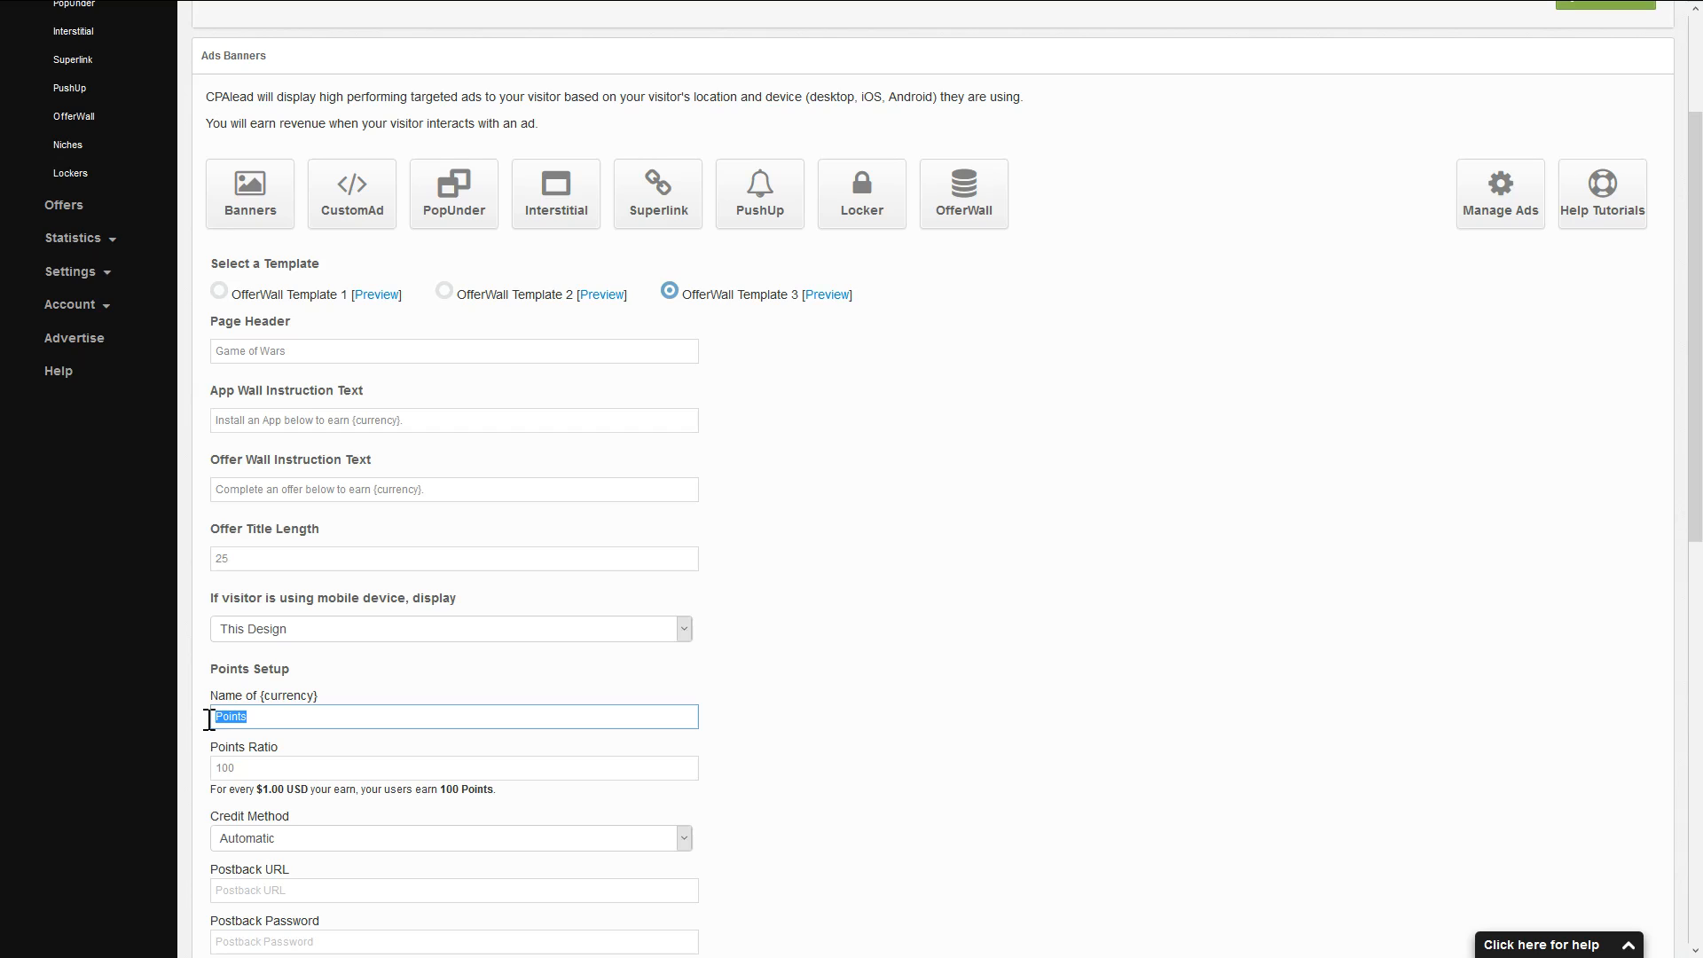
pyautogui.click(263, 722)
pyautogui.moveTo(267, 720); pyautogui.dragTo(182, 722)
pyautogui.write('Gems')
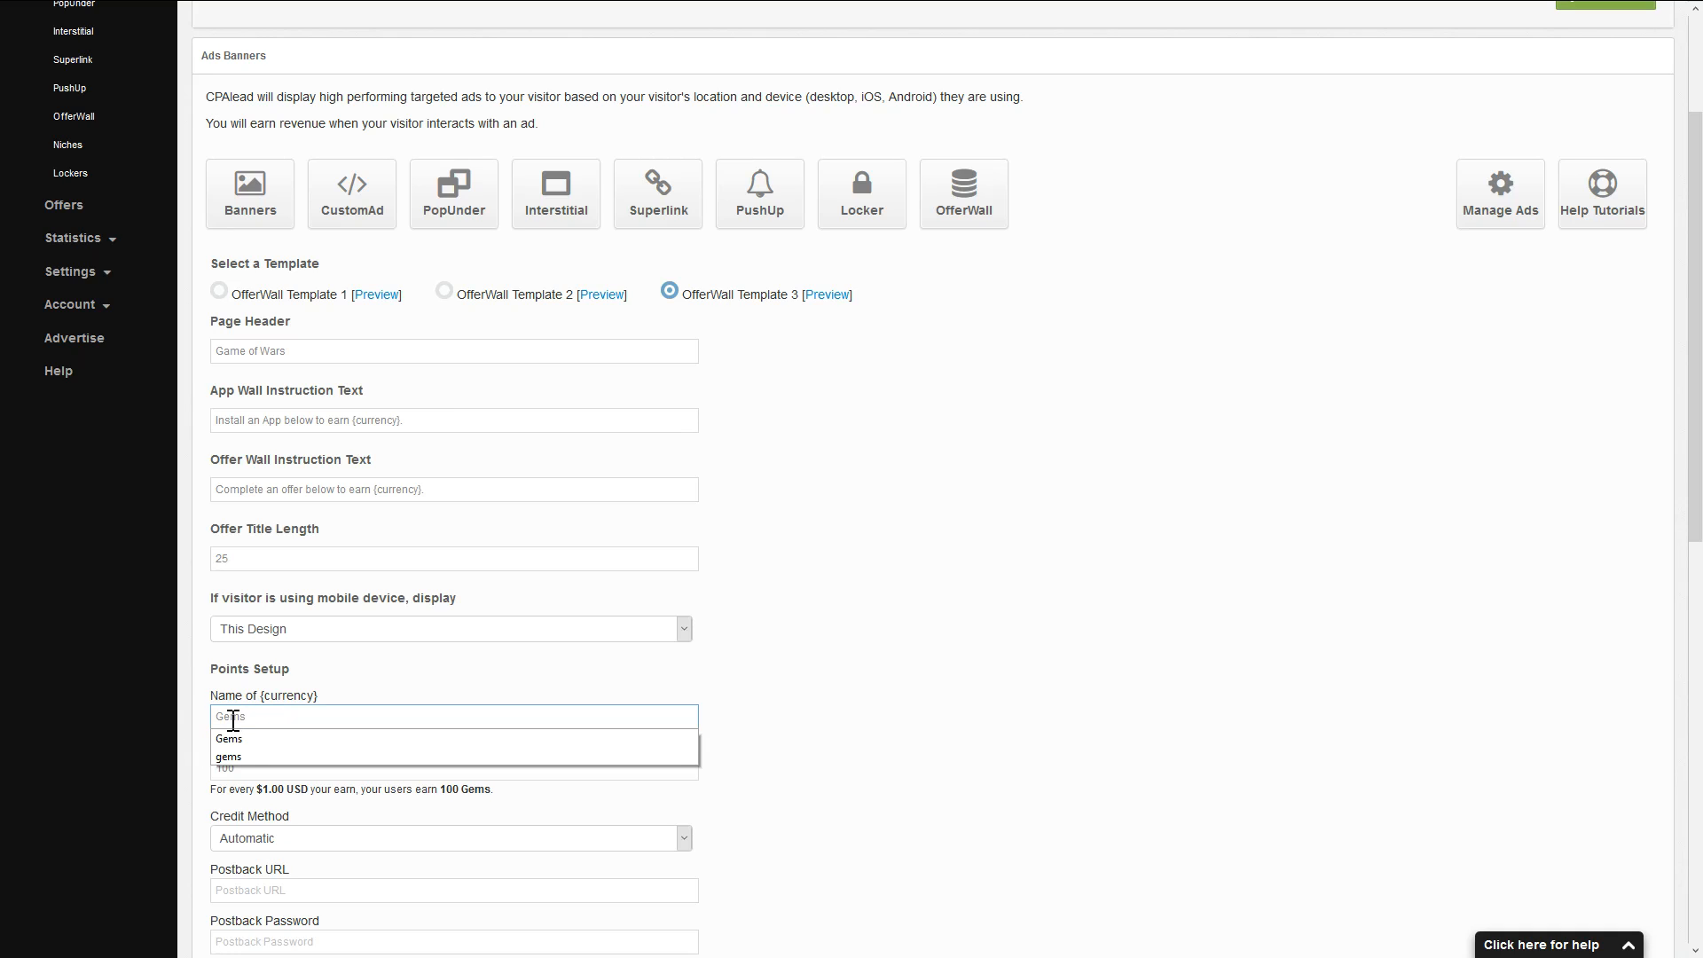
pyautogui.click(236, 738)
pyautogui.click(253, 718)
pyautogui.click(544, 654)
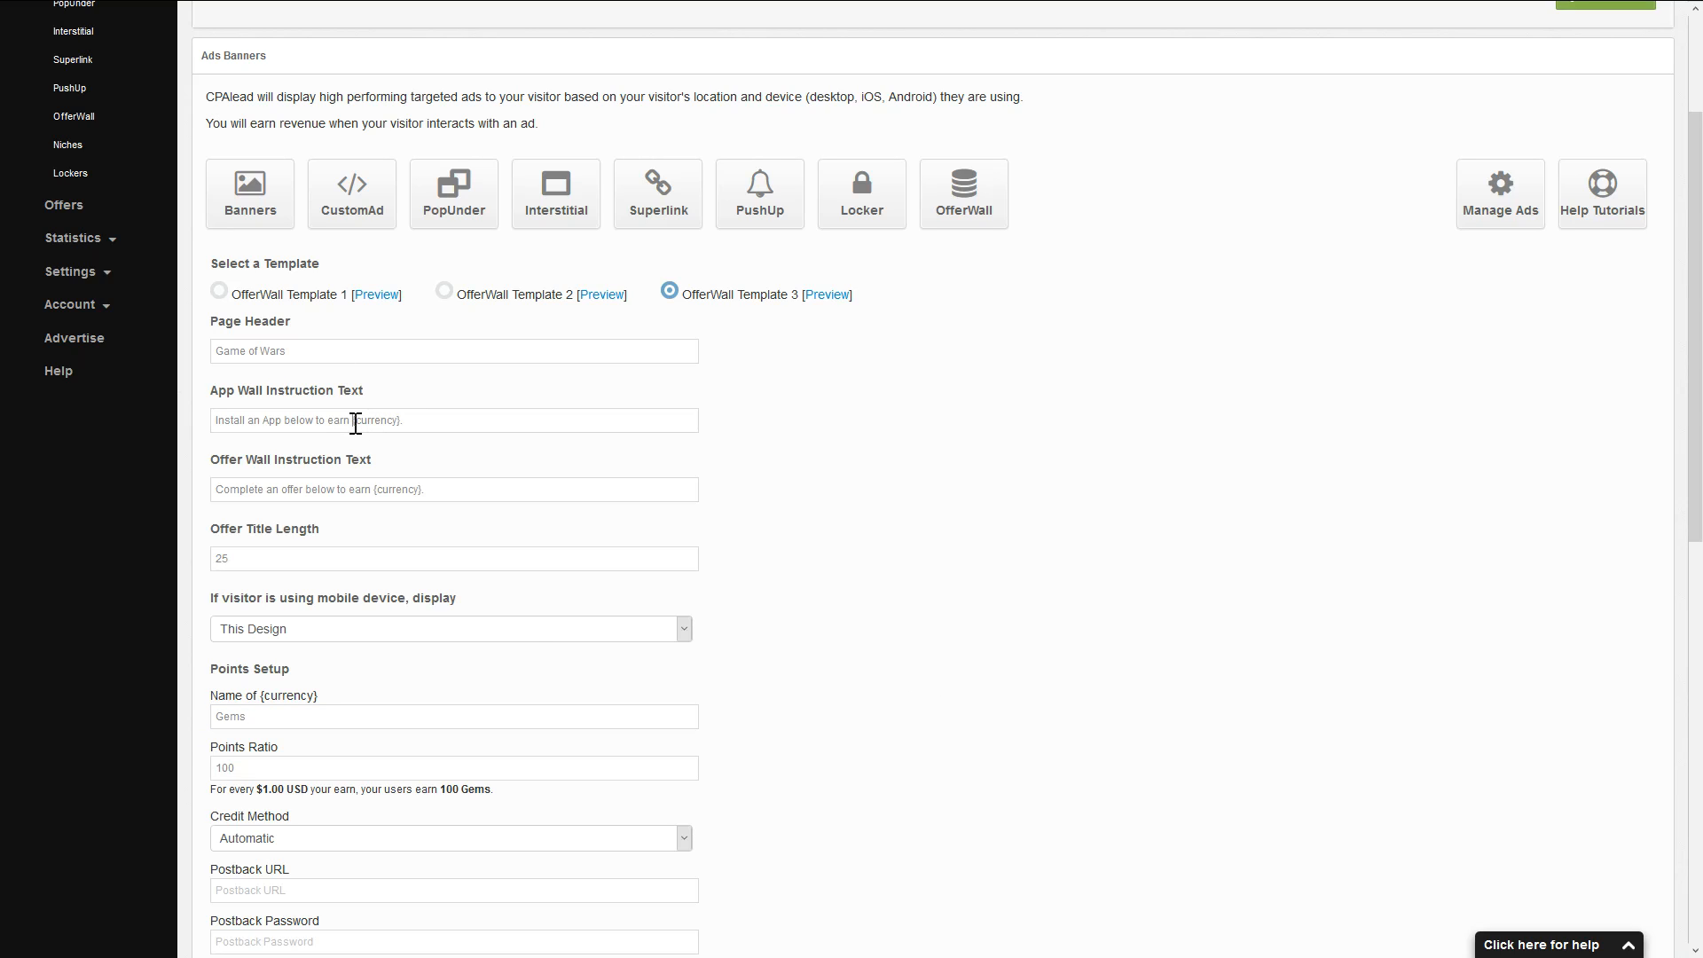
# Change the App Wall instruction text to "Interact with an Offer below to earn {currency}.".
pyautogui.moveTo(355, 424); pyautogui.dragTo(400, 426)
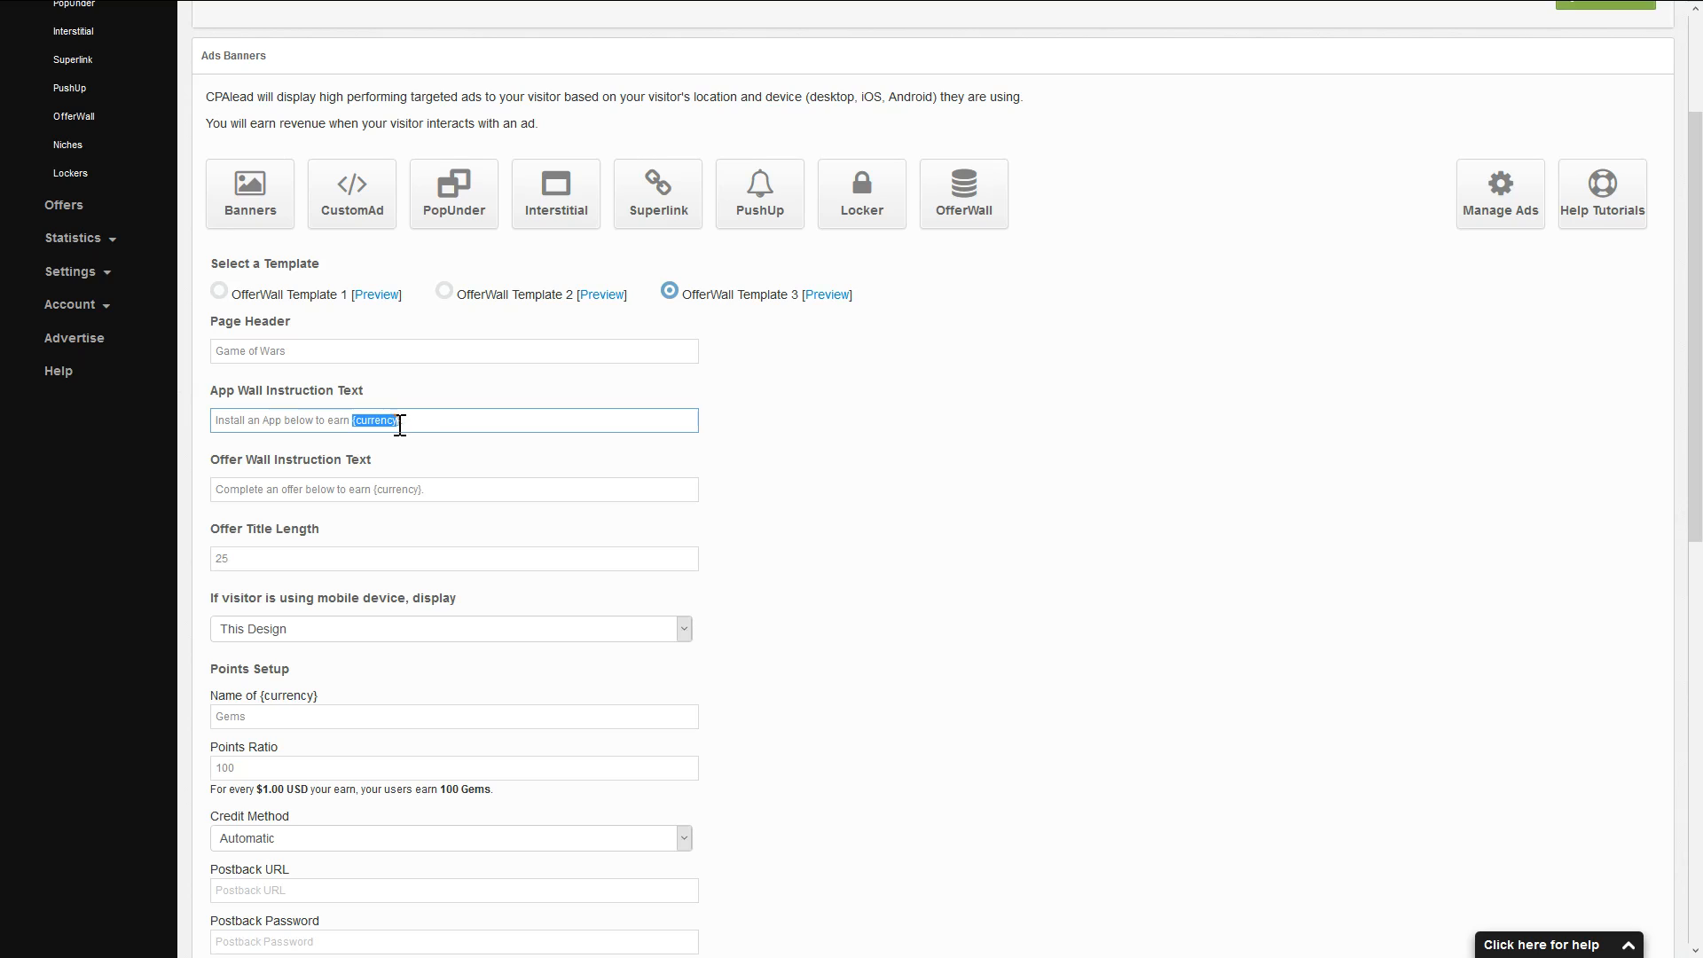
pyautogui.click(402, 425)
pyautogui.doubleClick(266, 421)
pyautogui.write('Offer')
pyautogui.click(940, 563)
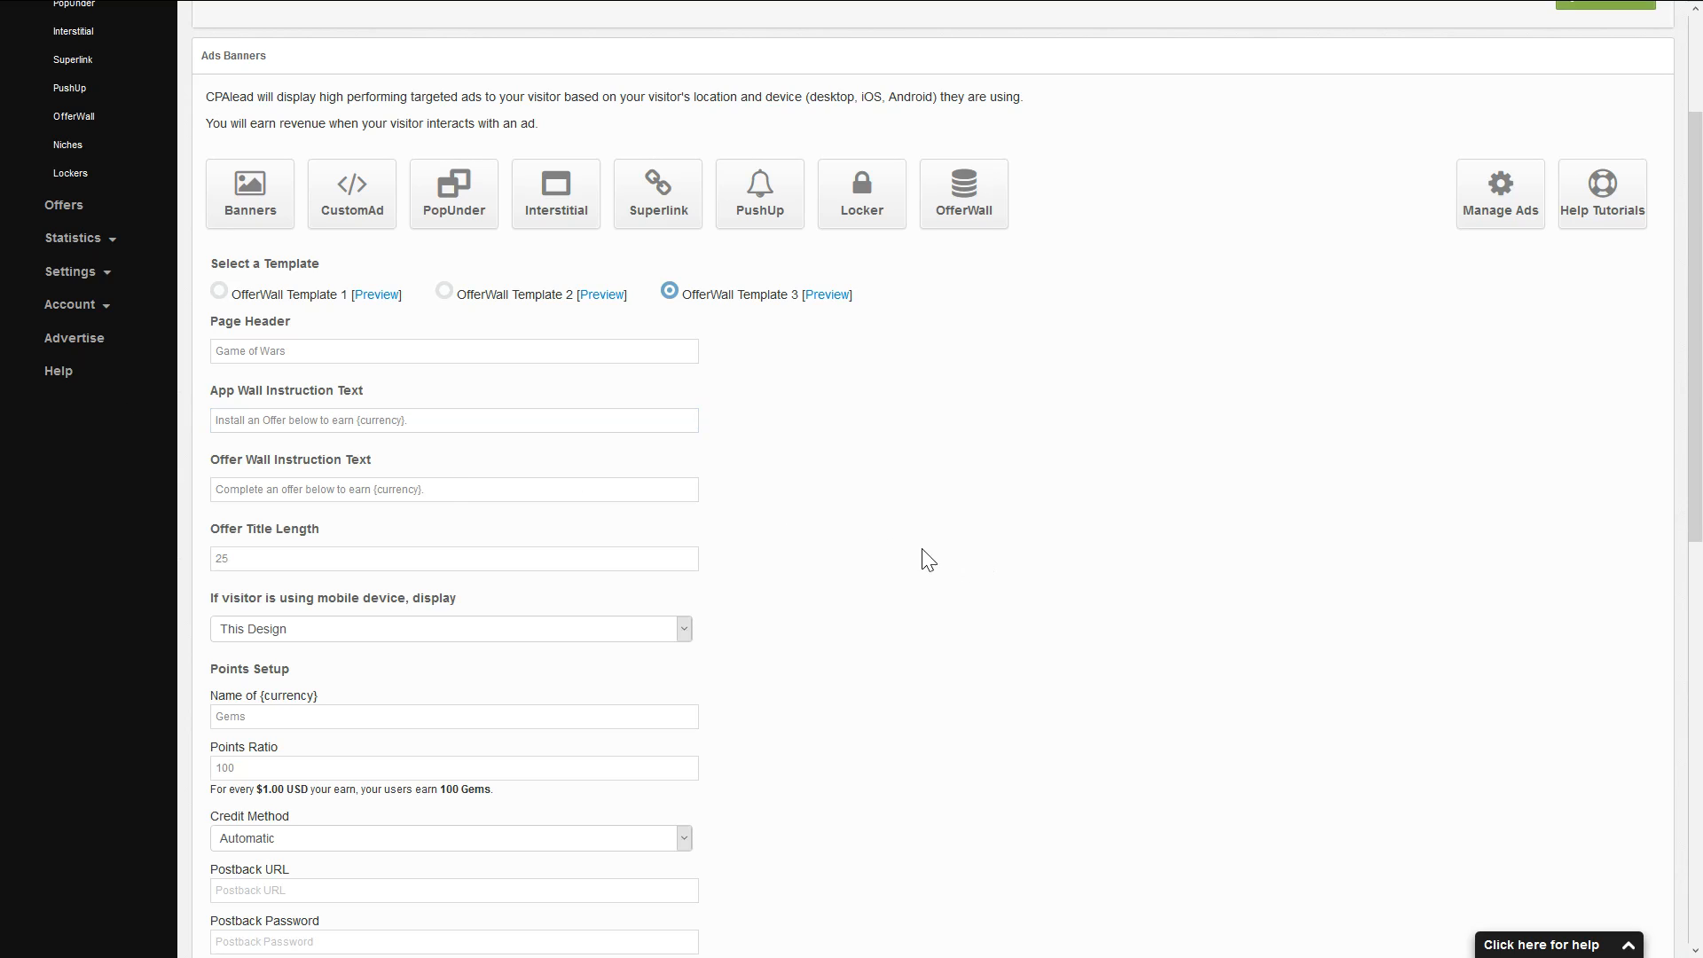
pyautogui.doubleClick(229, 420)
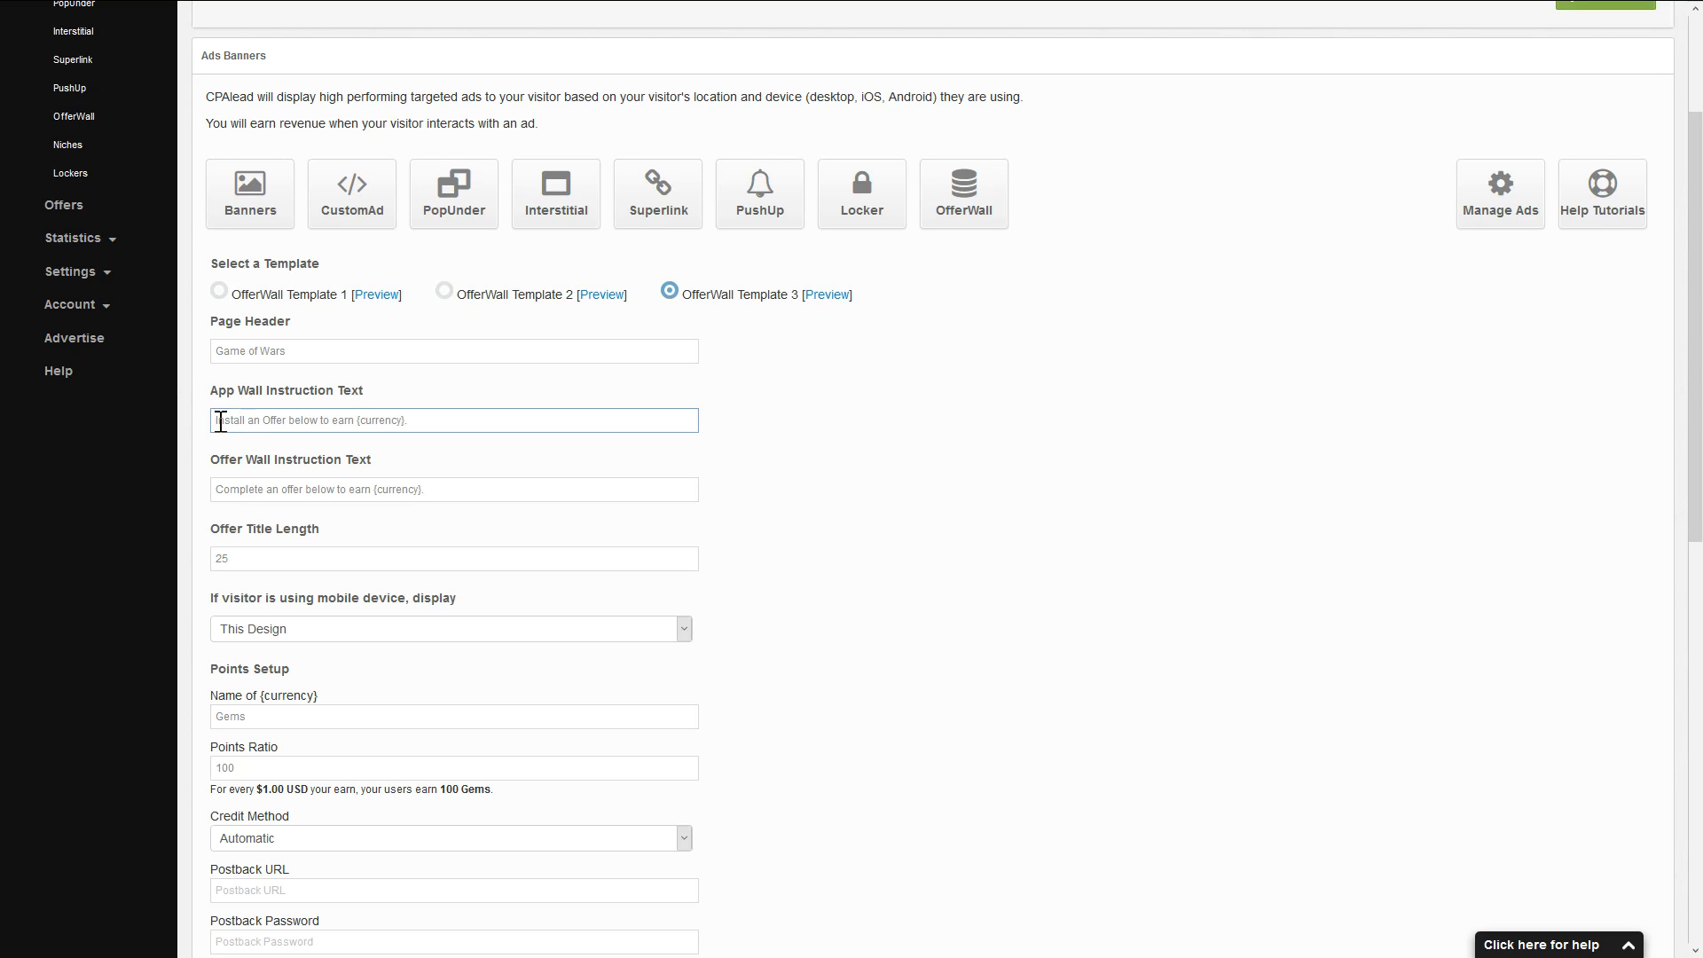
pyautogui.write('eract with')
pyautogui.click(861, 486)
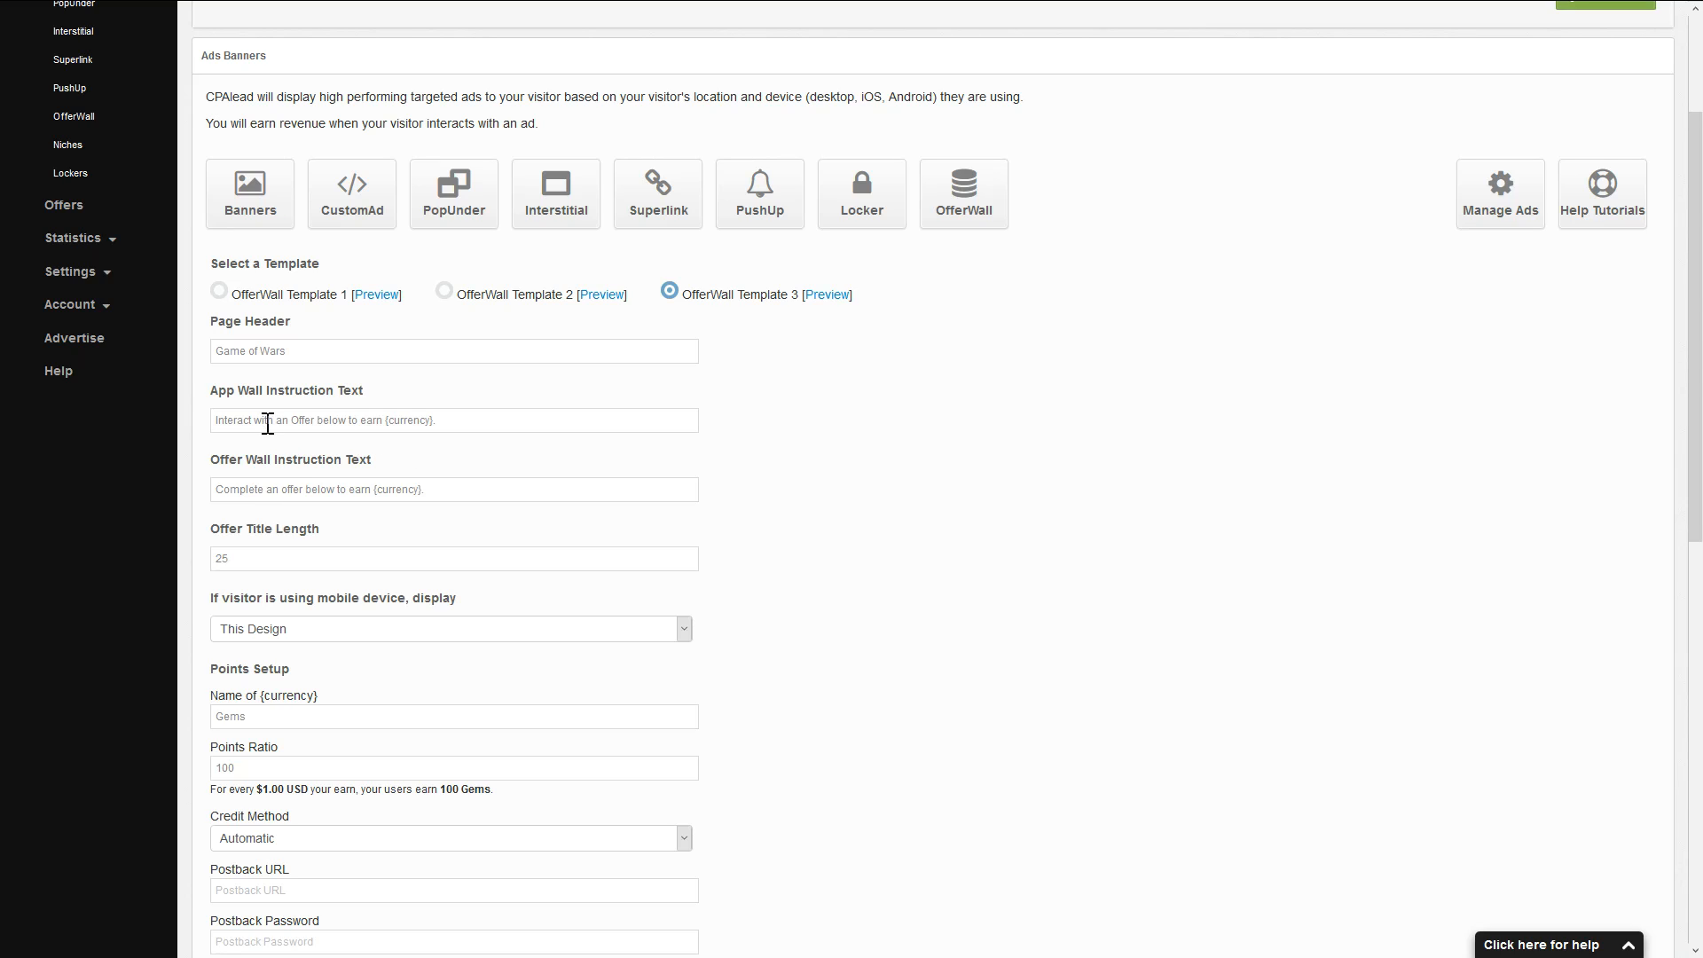
# Compare the App Wall instruction text with the Offer Wall instruction text.
pyautogui.click(236, 418)
pyautogui.moveTo(216, 395); pyautogui.dragTo(317, 390)
pyautogui.moveTo(227, 418); pyautogui.dragTo(464, 414)
pyautogui.click(464, 413)
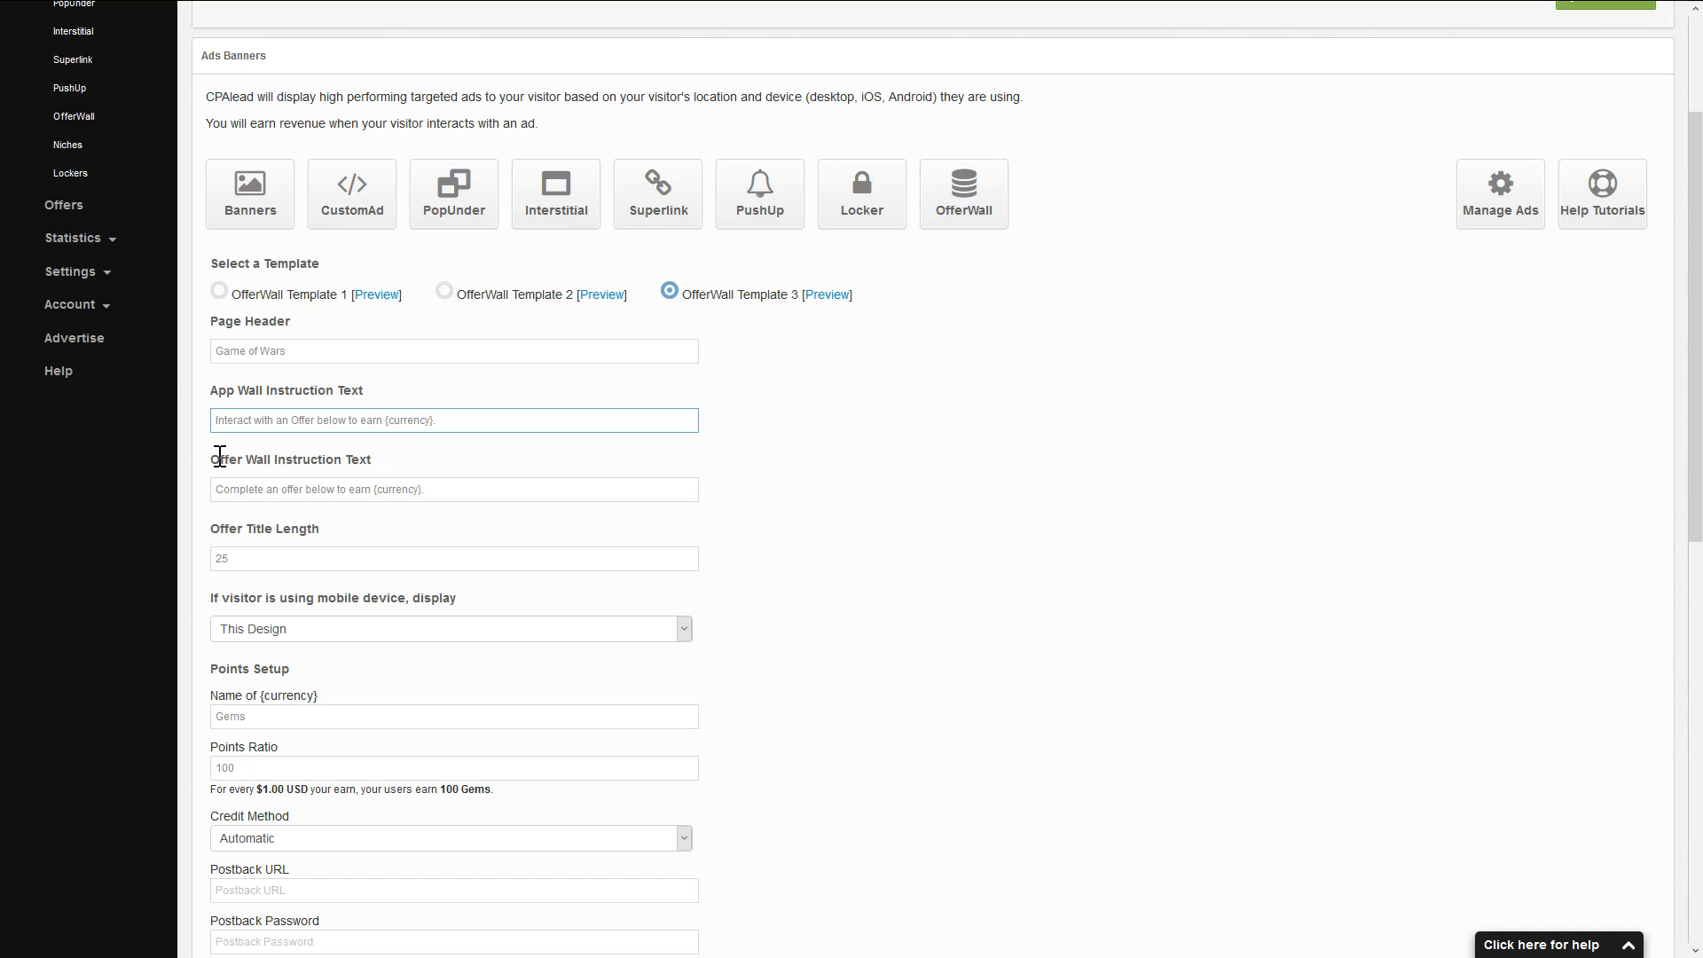
pyautogui.moveTo(218, 489); pyautogui.dragTo(490, 497)
pyautogui.click(493, 497)
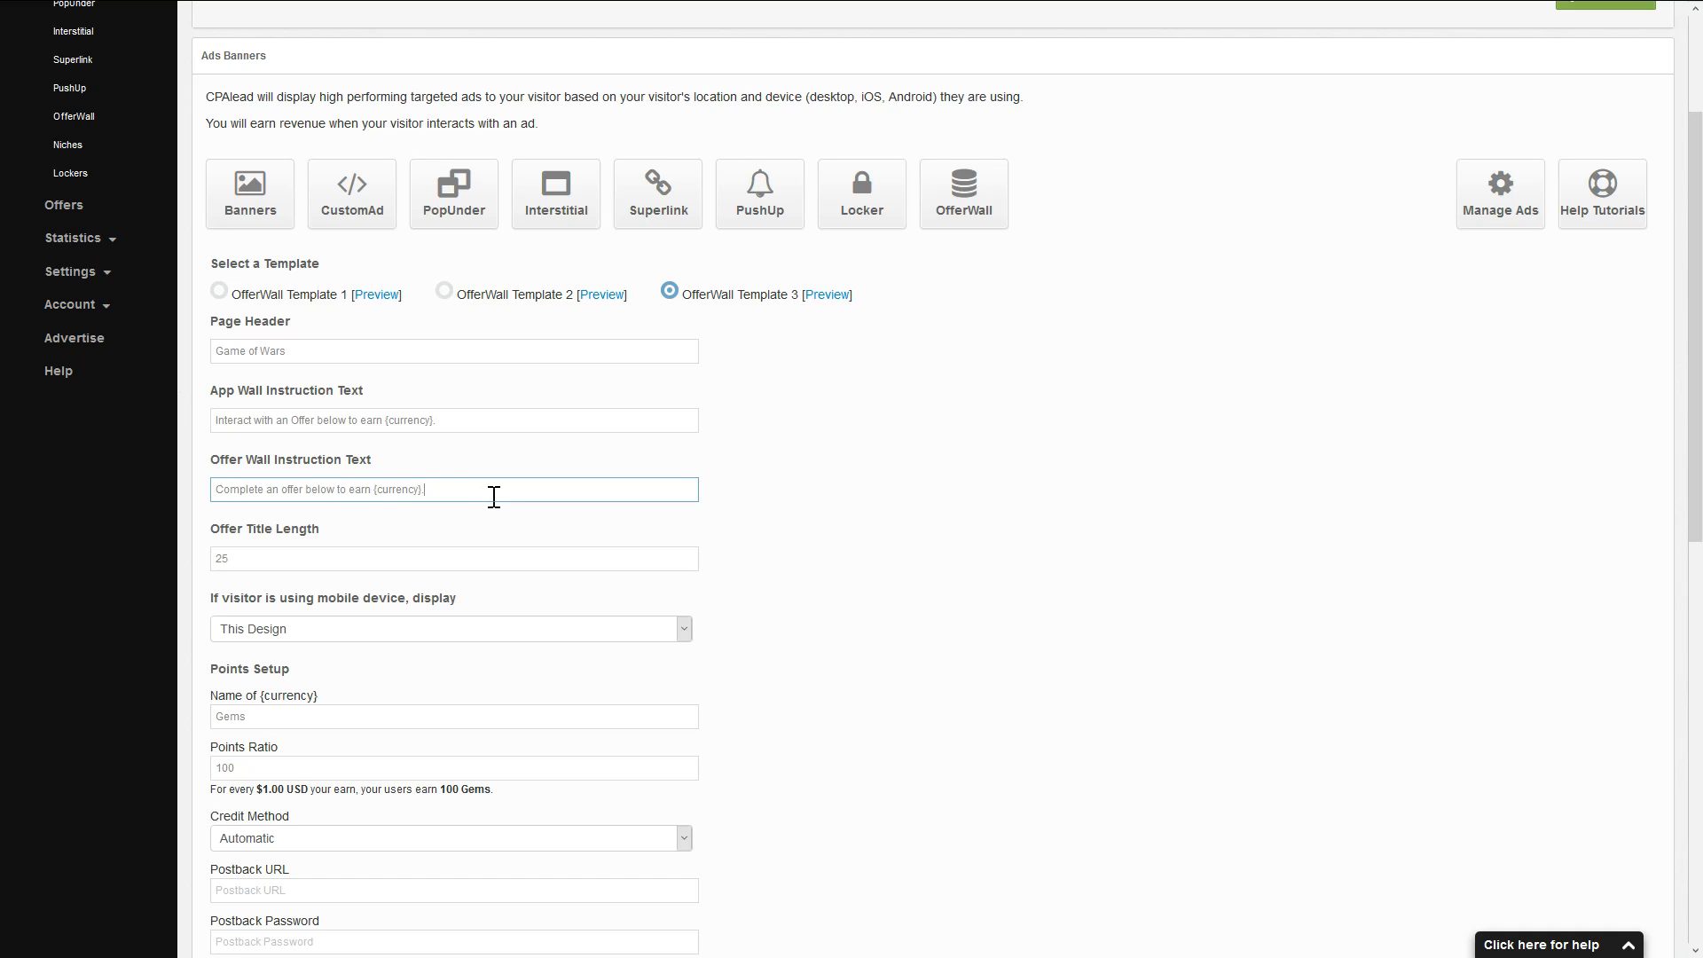
pyautogui.click(298, 419)
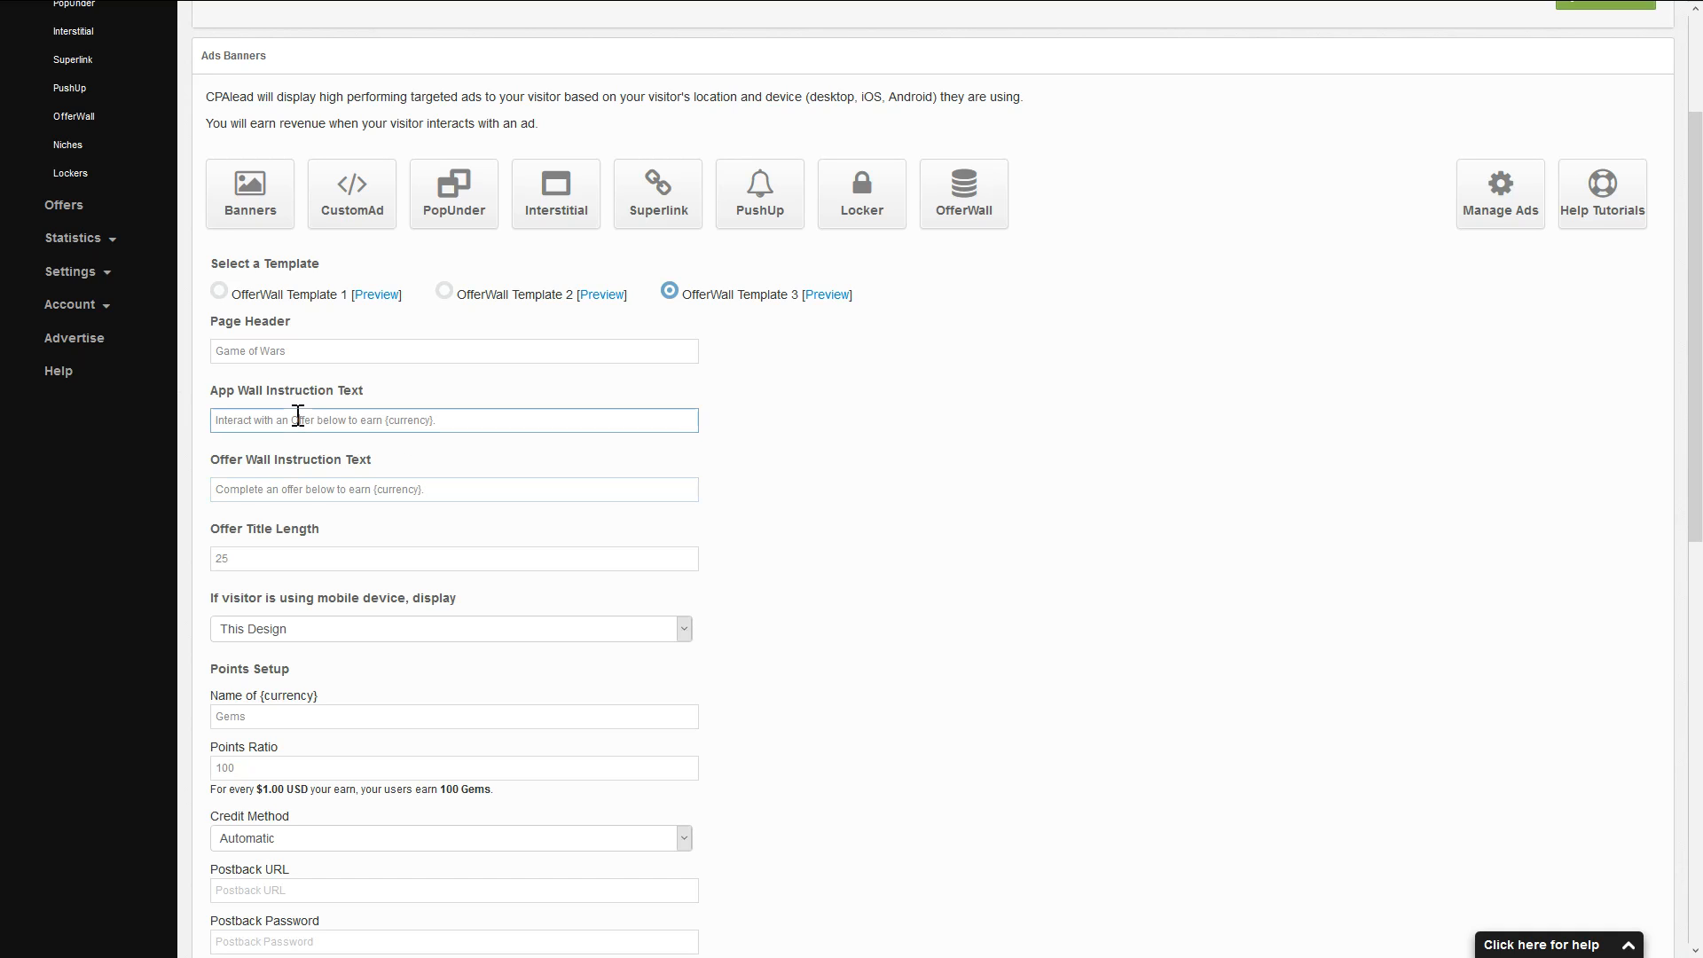
pyautogui.press('BackSpace')
pyautogui.write('O')
pyautogui.click(245, 421)
pyautogui.click(277, 488)
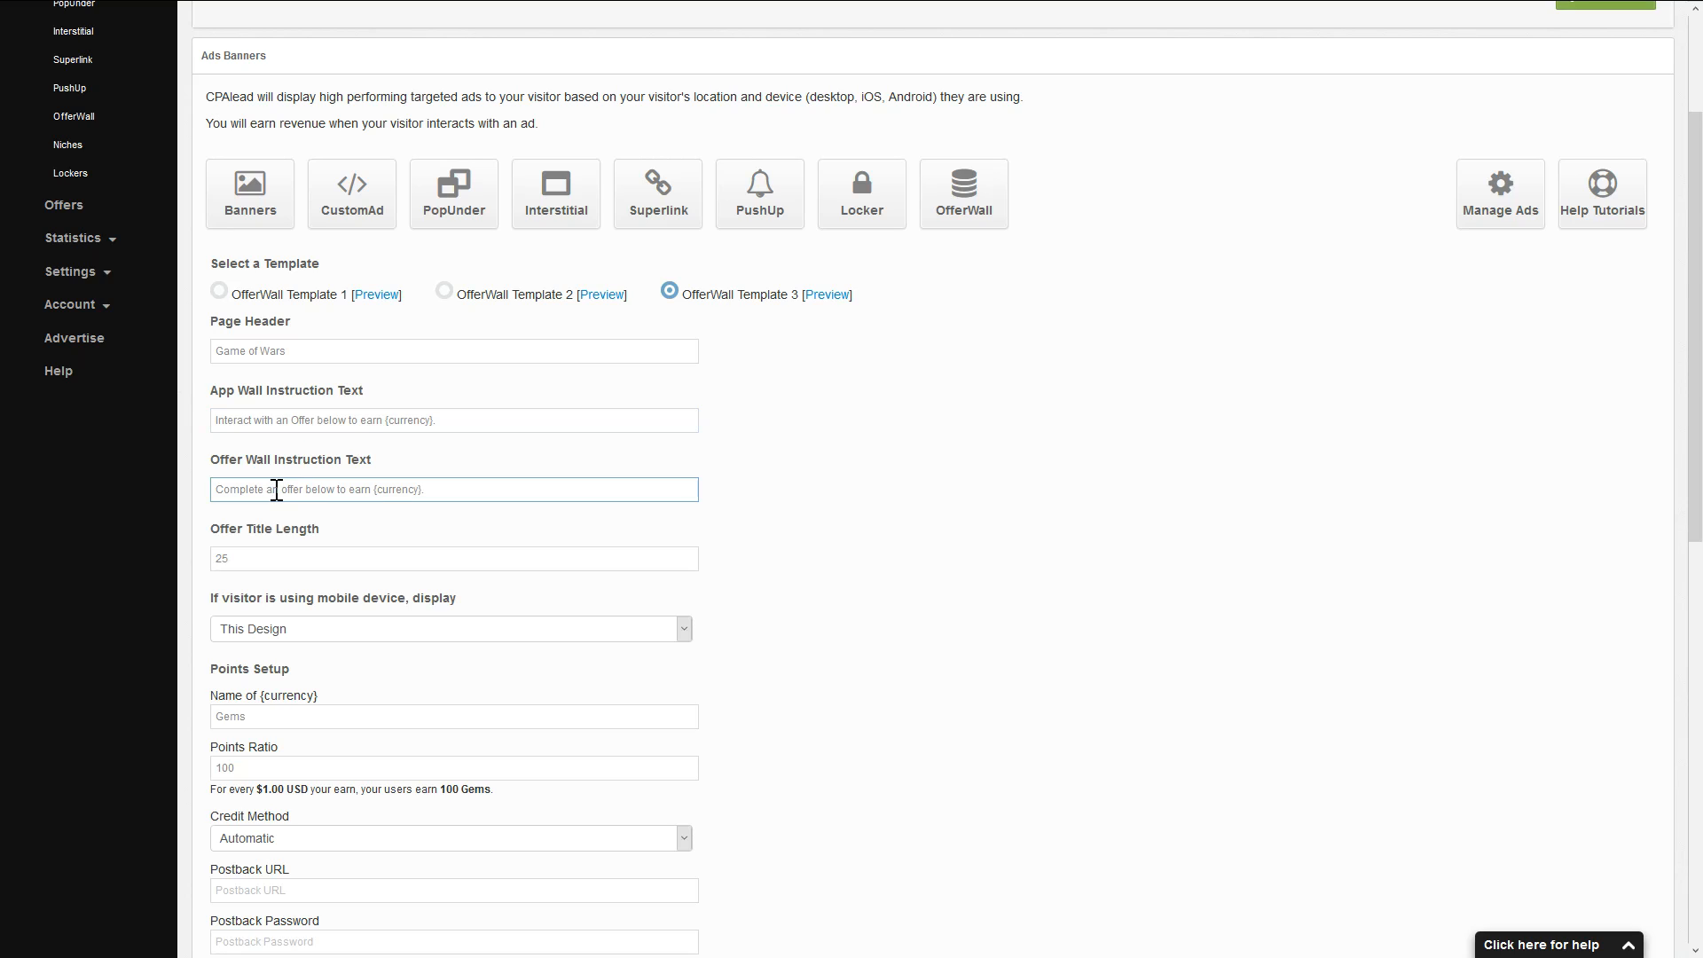
pyautogui.click(252, 419)
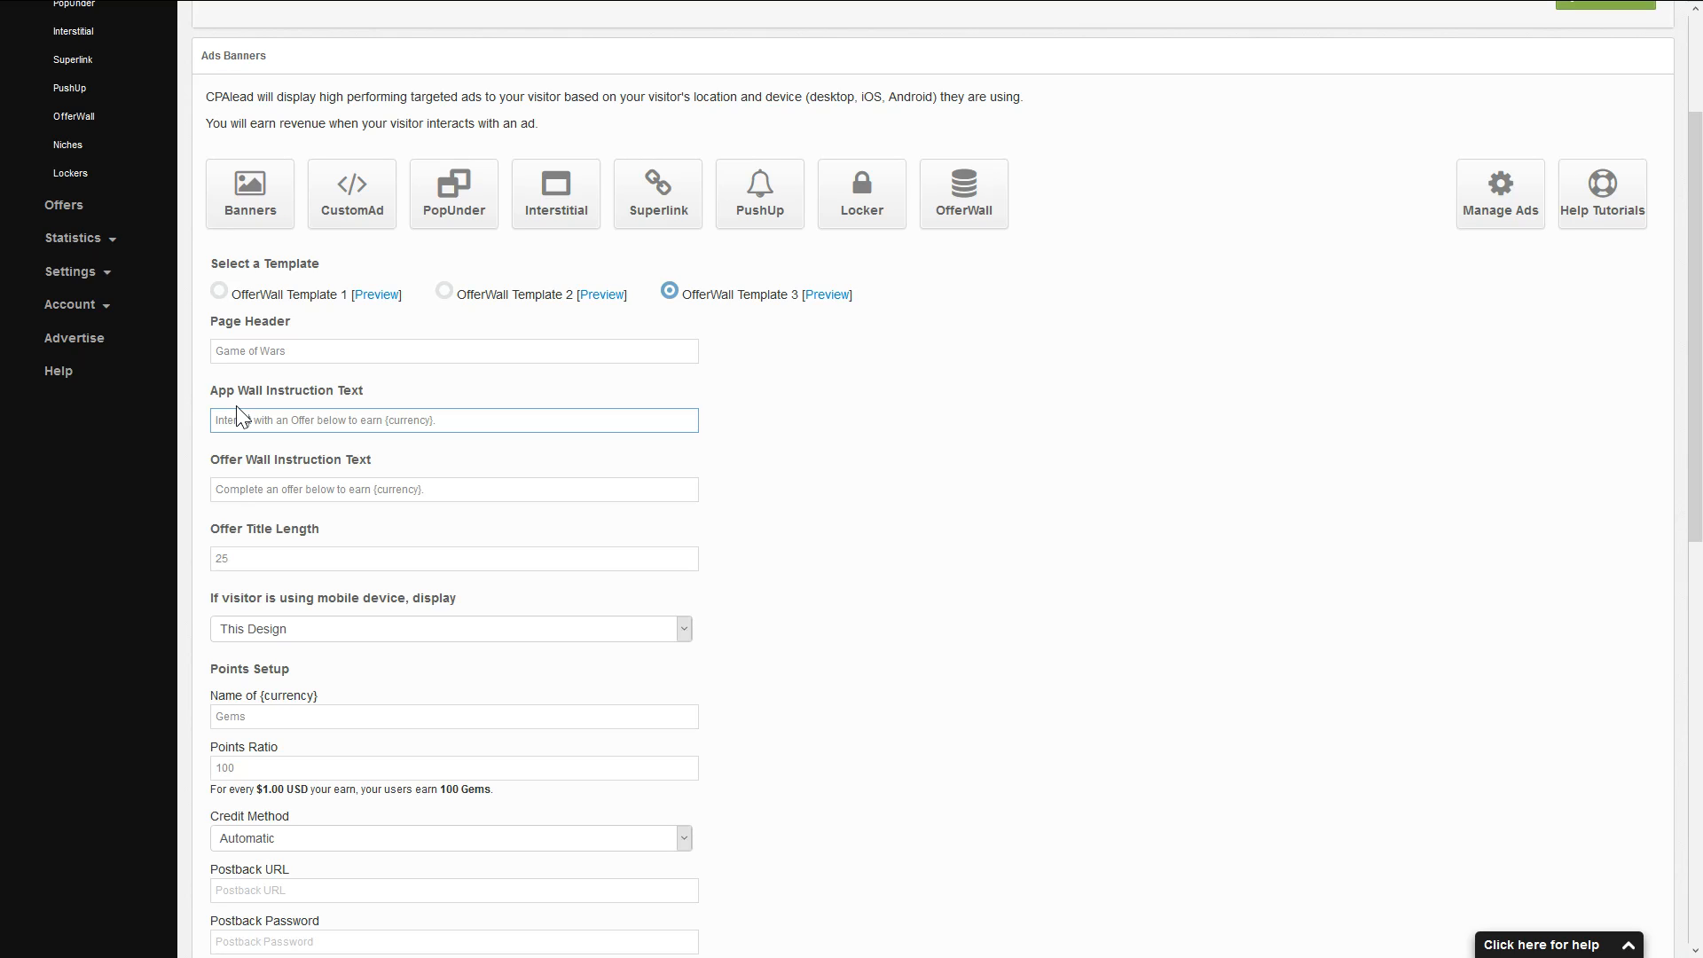
# Review the already opened OfferWall Template 3 preview image and return to the offerwall setup form.
pyautogui.scroll(-2, 372, 528)
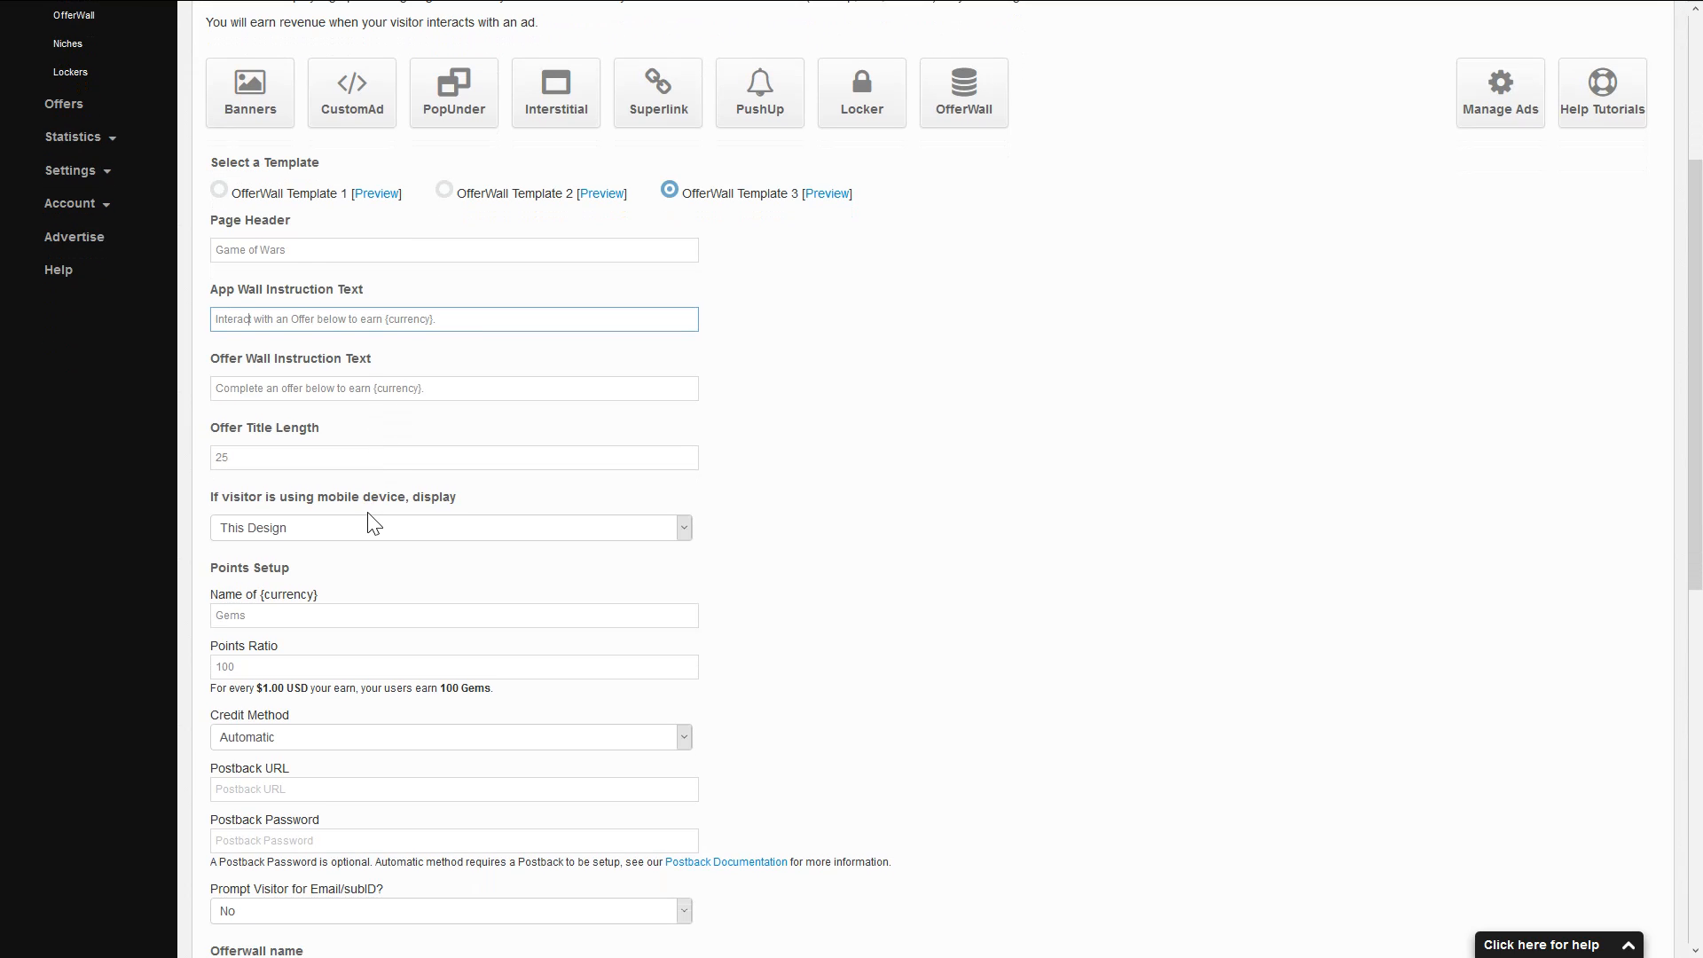
pyautogui.scroll(1, 843, 499)
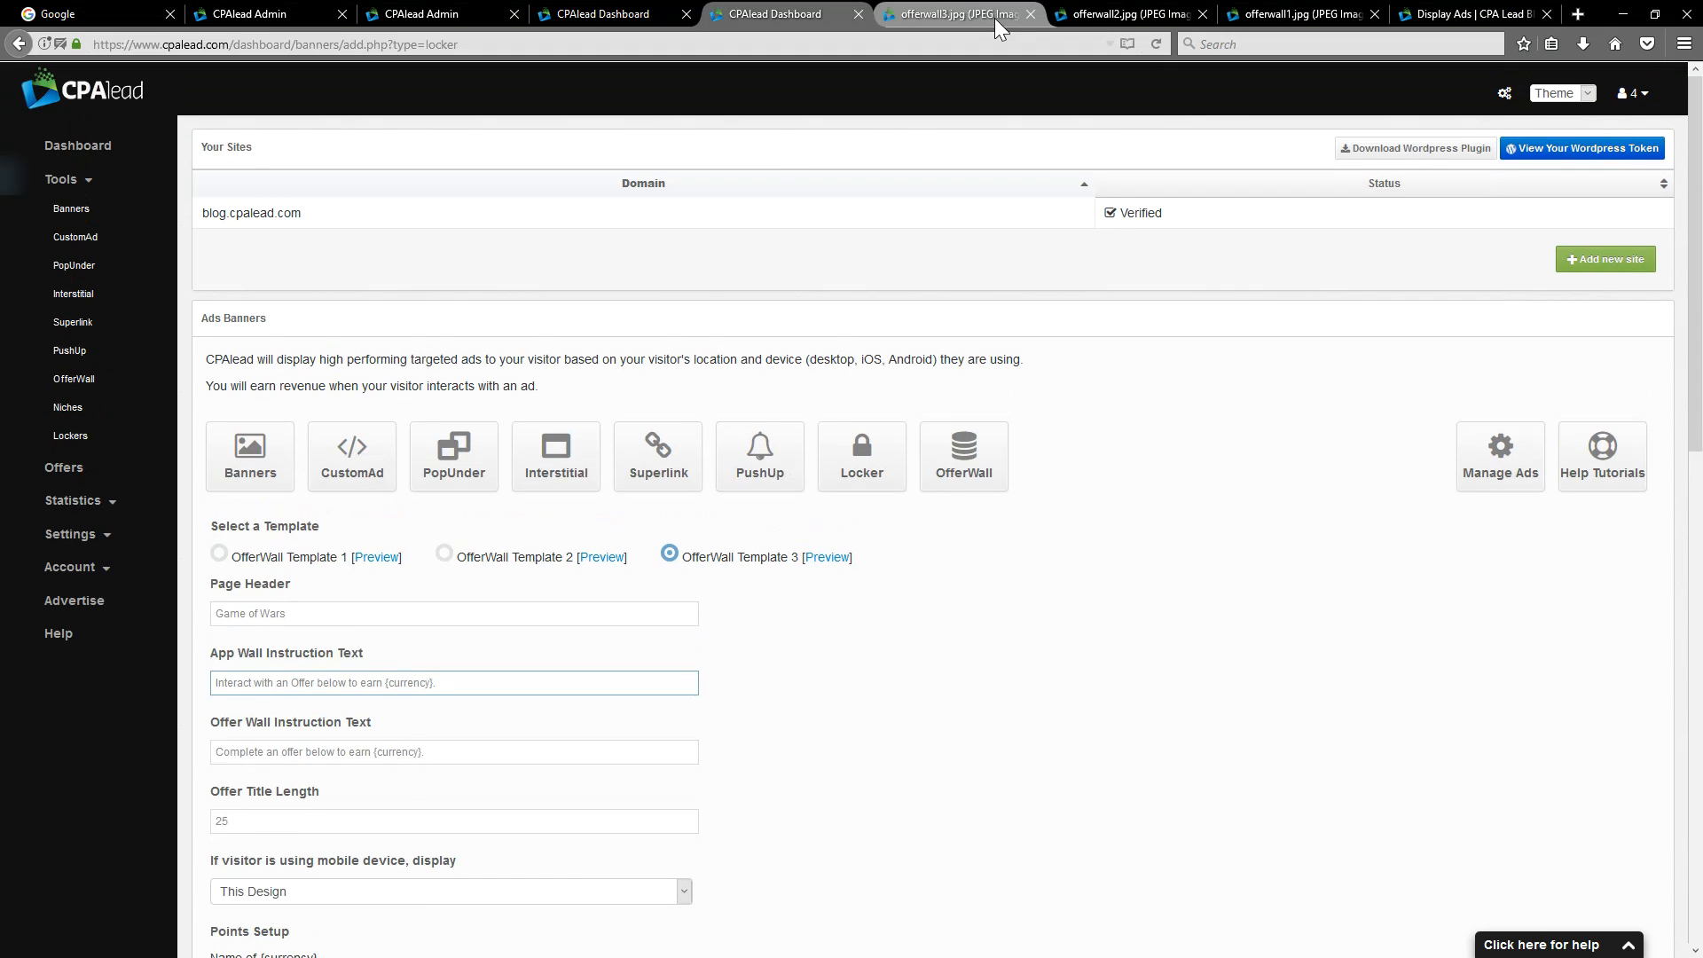
pyautogui.click(972, 14)
pyautogui.press('F11')
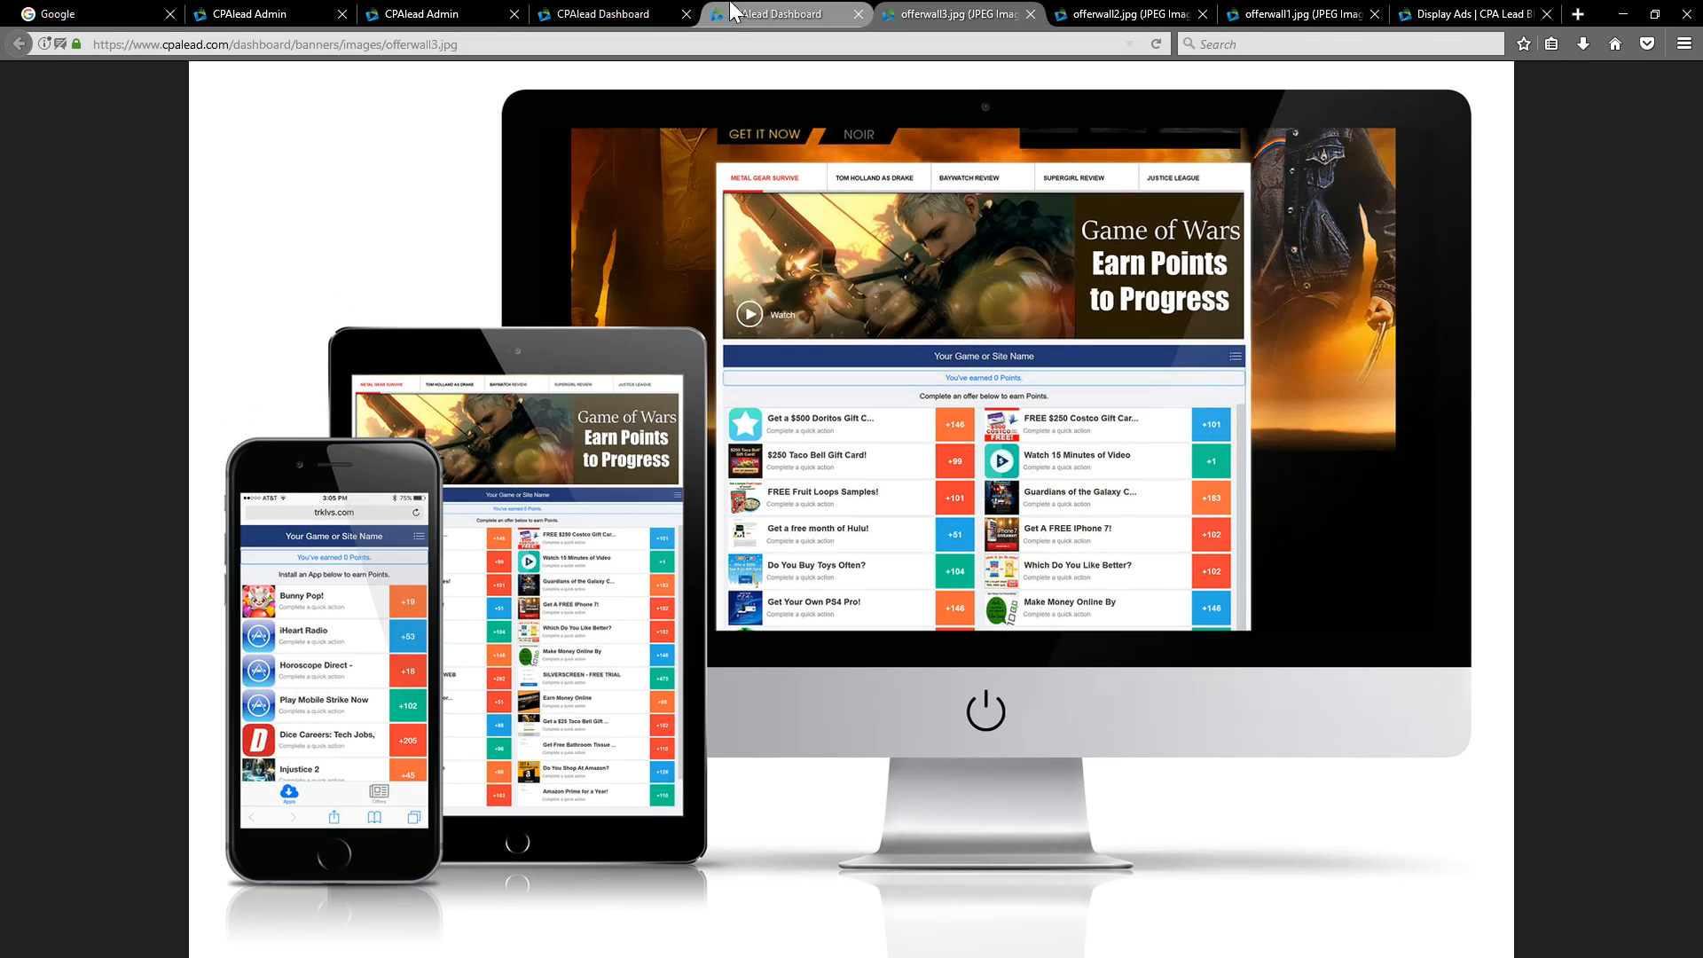
pyautogui.click(769, 13)
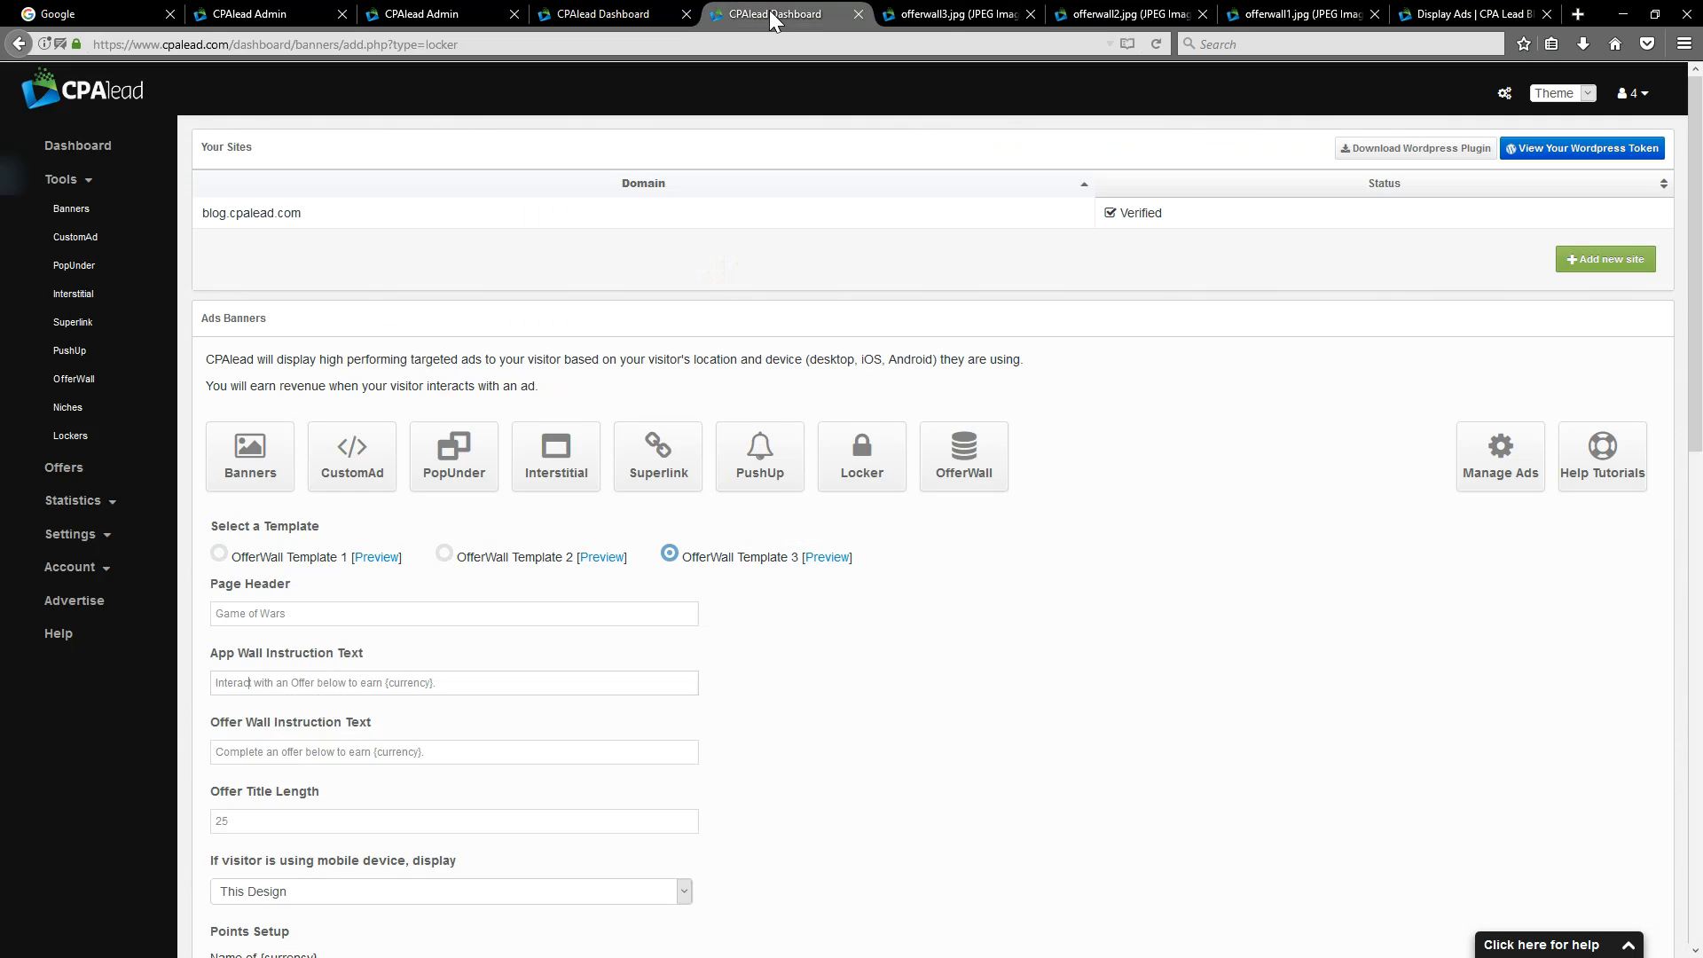
# Check the Offer Title Length setting against the offer titles in the OfferWall Template 3 preview image.
pyautogui.scroll(-5, 1011, 644)
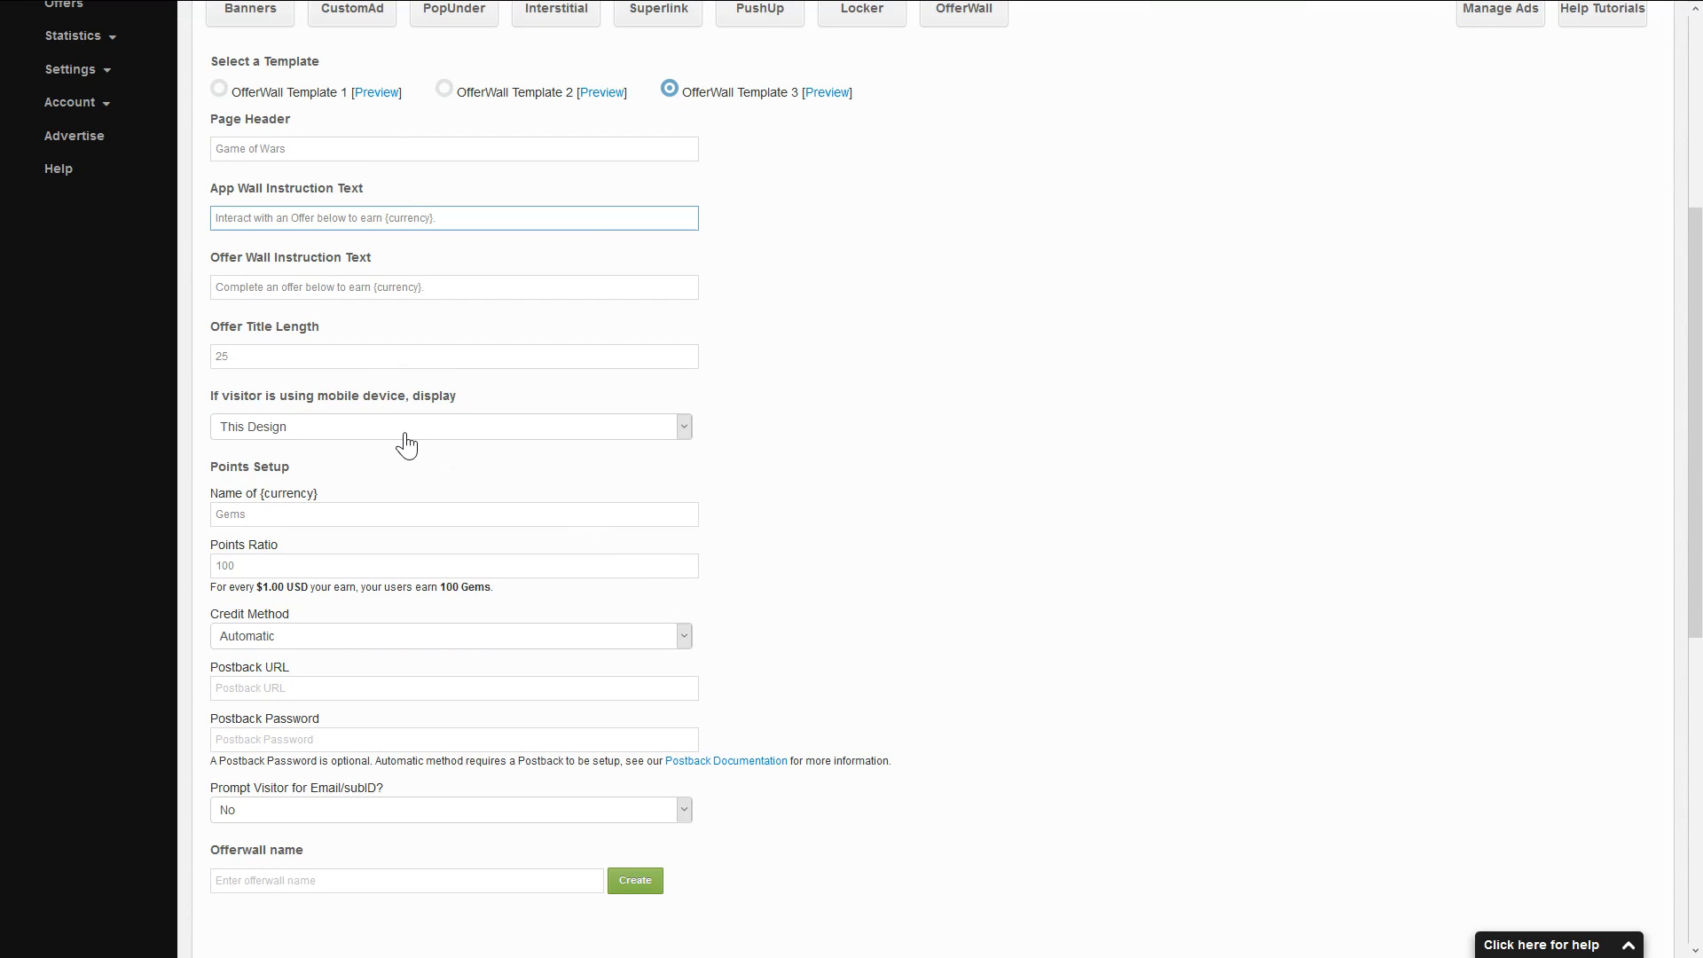
pyautogui.click(261, 359)
pyautogui.scroll(2, 994, 571)
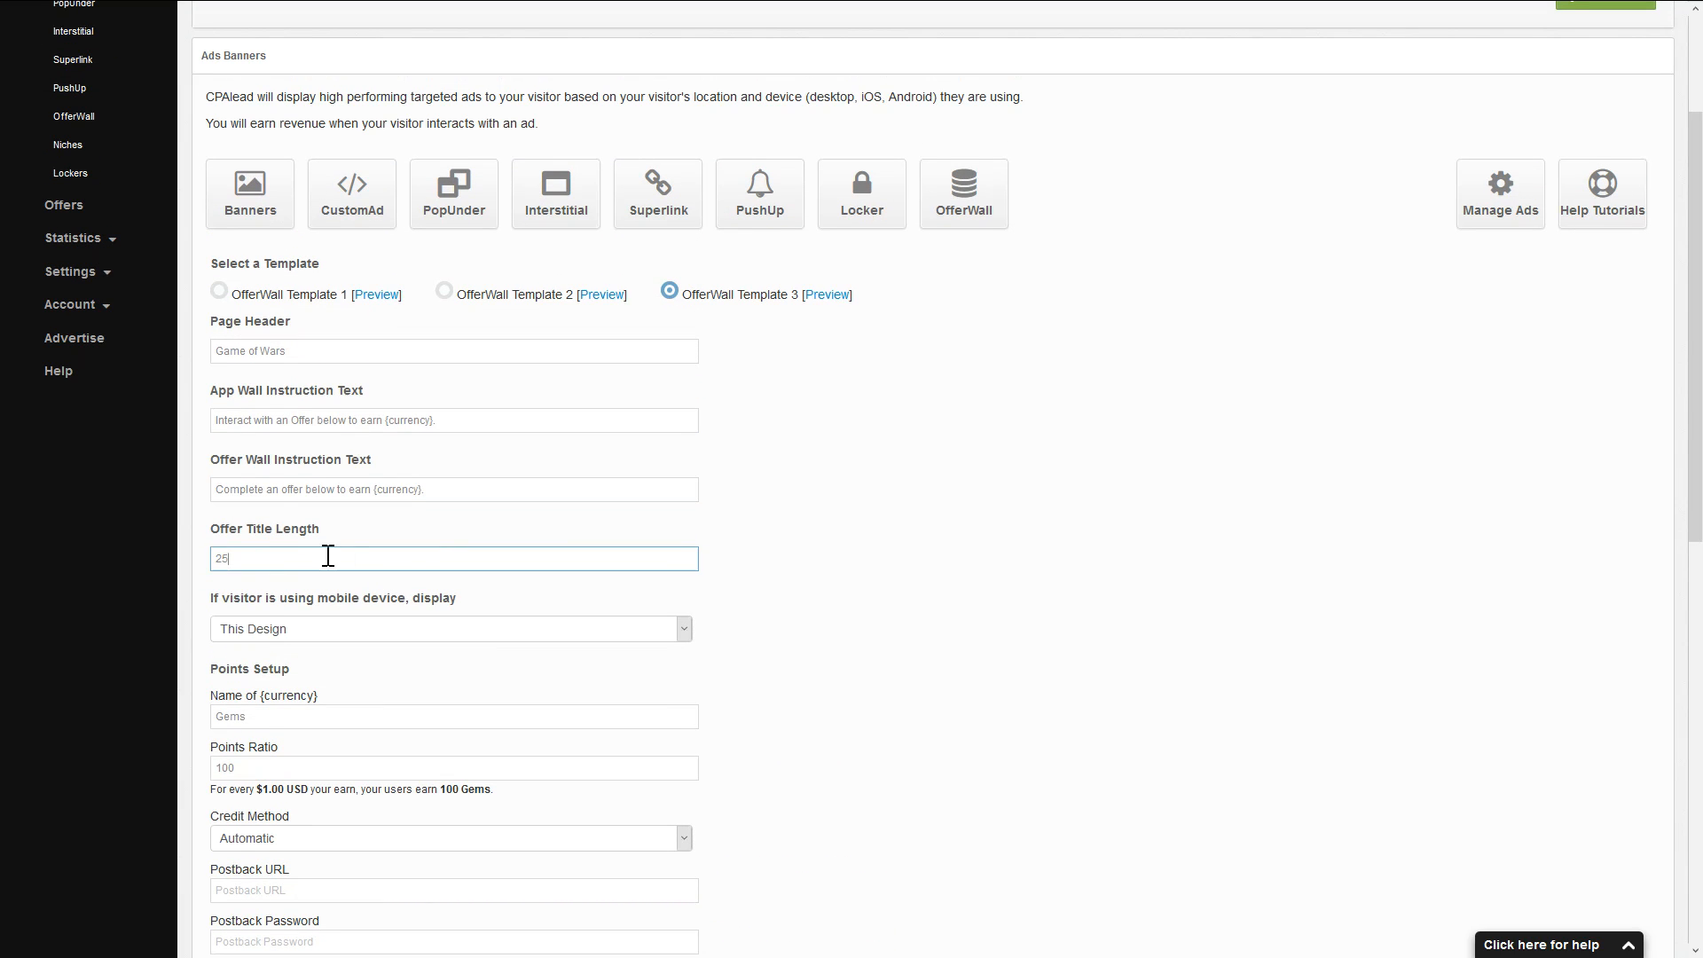
pyautogui.moveTo(770, 7)
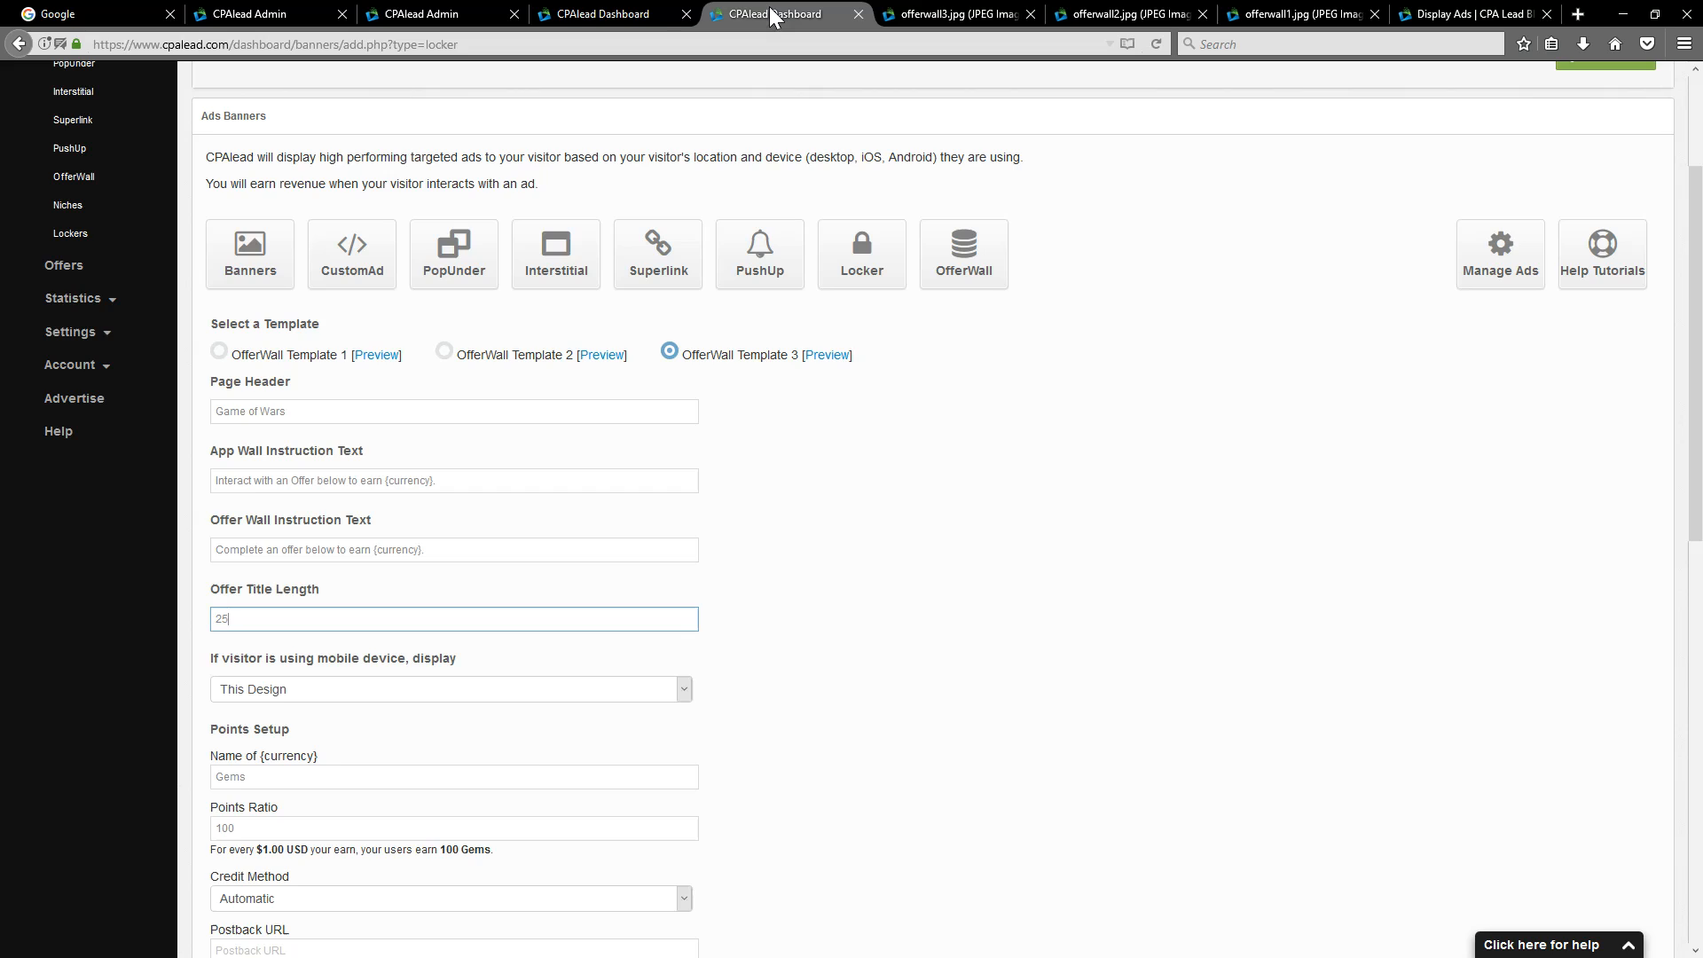
pyautogui.click(926, 18)
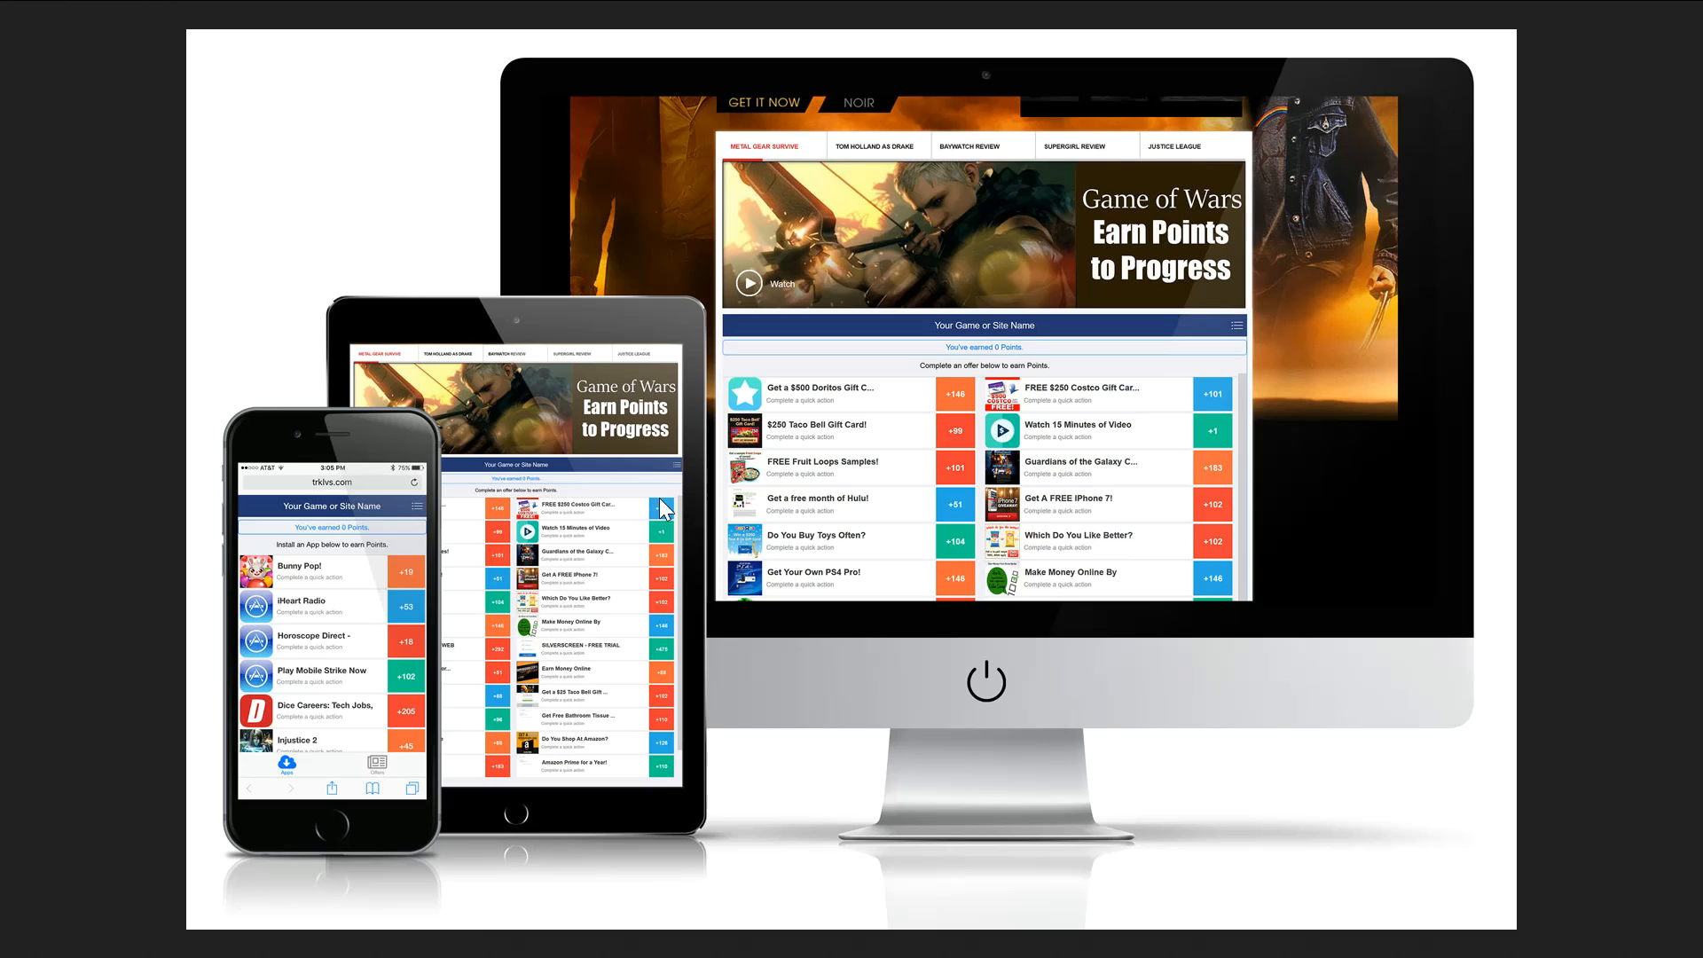
# Return to the offerwall setup form and review the mobile device display option and the currency name field.
pyautogui.moveTo(935, 24)
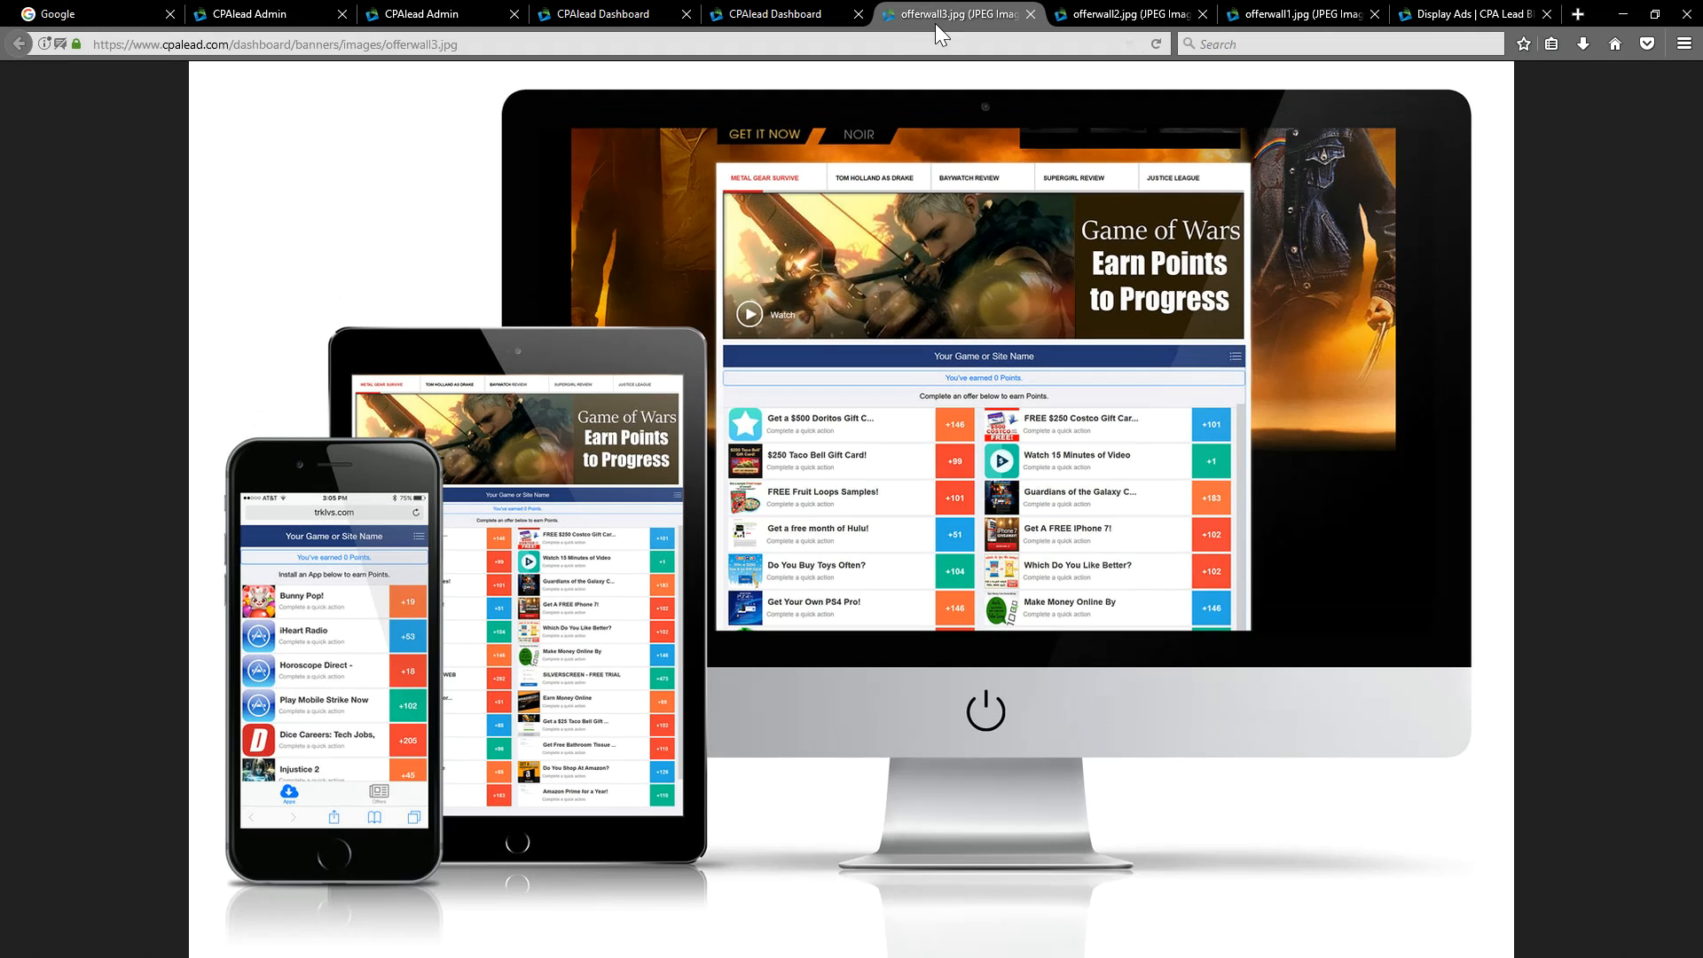
pyautogui.click(795, 14)
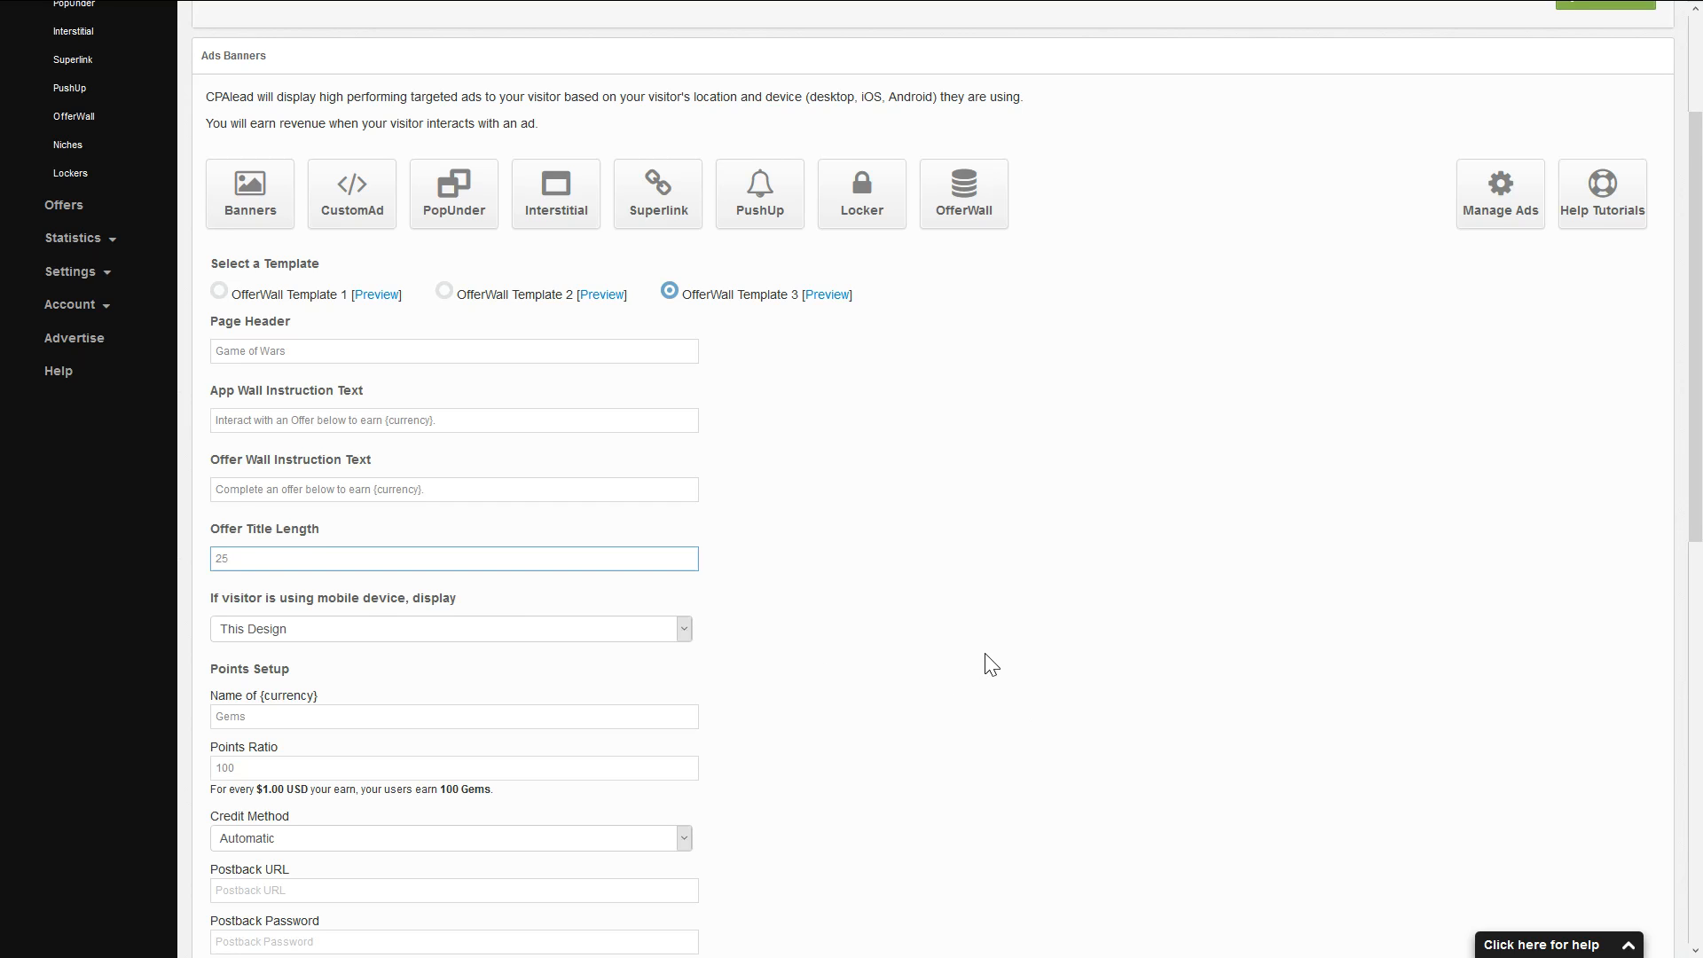
pyautogui.scroll(-1, 990, 667)
pyautogui.scroll(1, 981, 665)
pyautogui.scroll(-1, 985, 753)
pyautogui.scroll(-2, 976, 727)
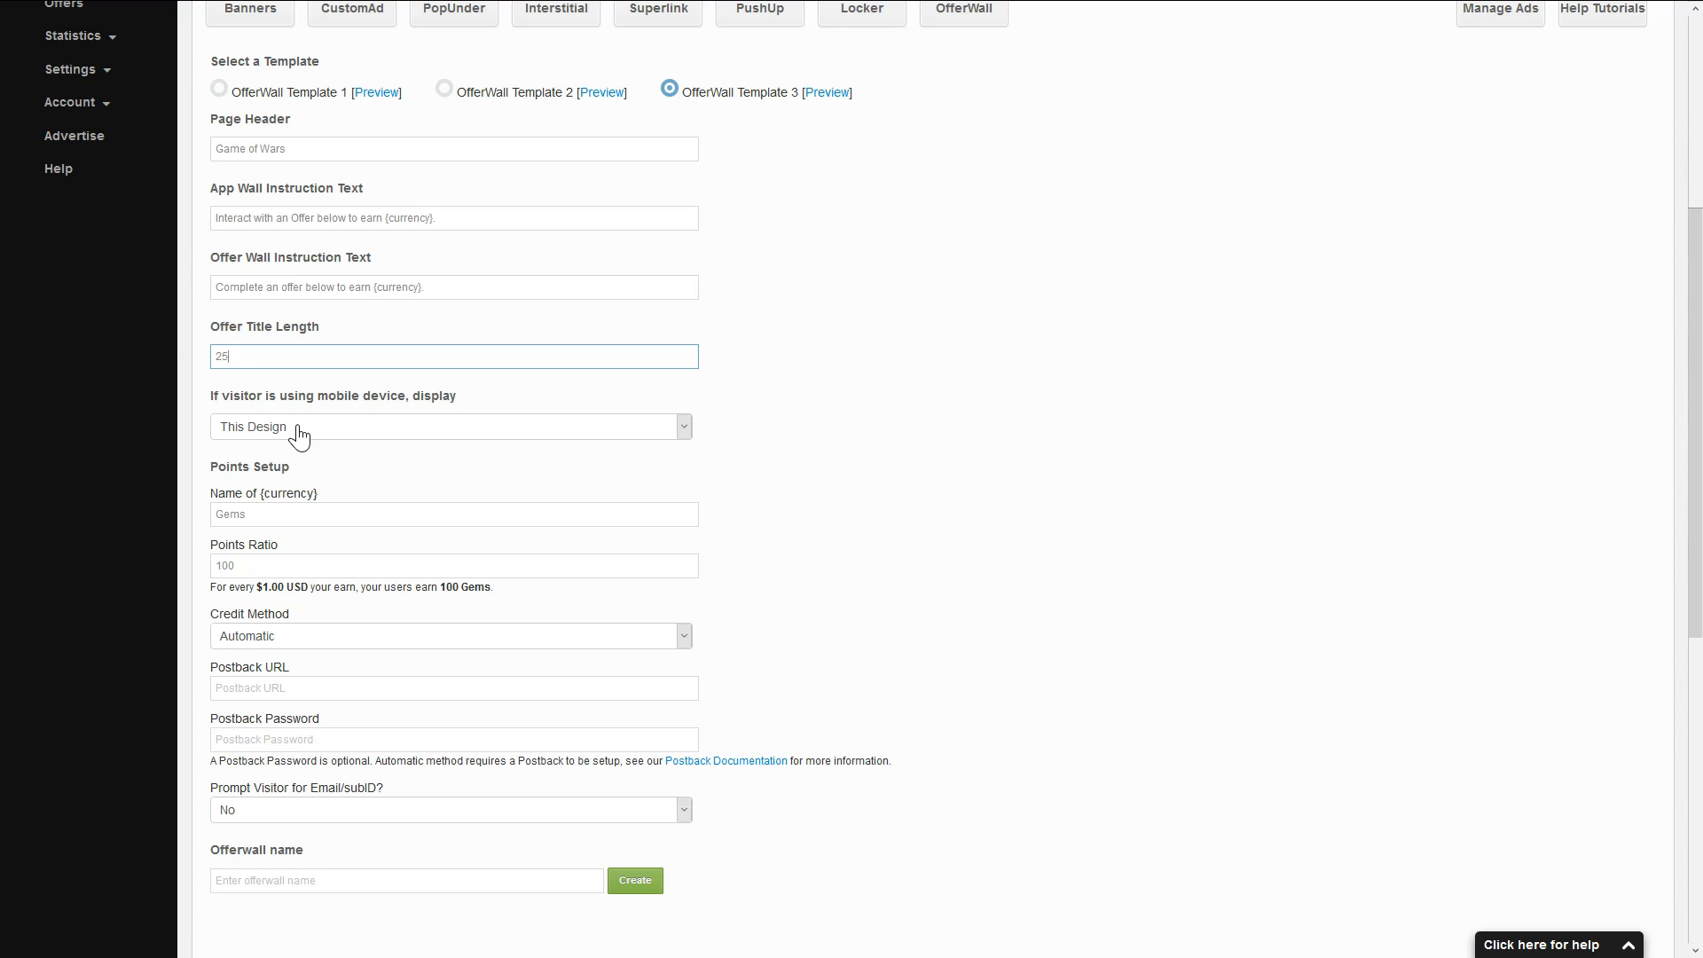
pyautogui.scroll(1, 1038, 544)
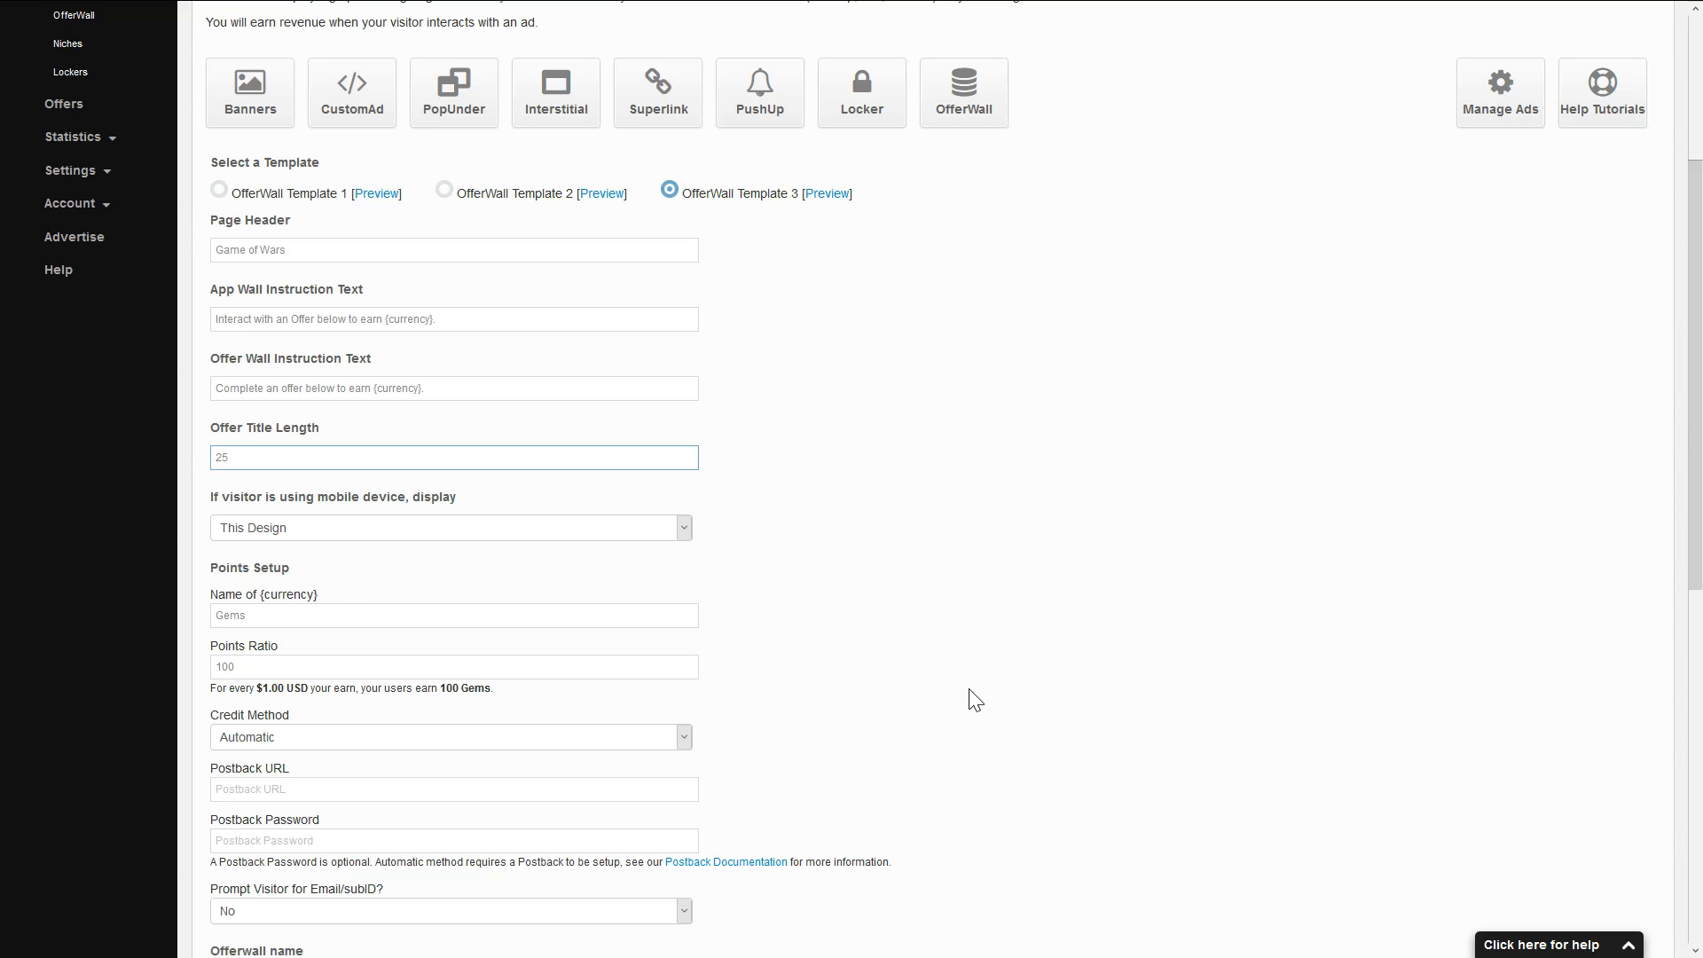
pyautogui.scroll(-1, 852, 695)
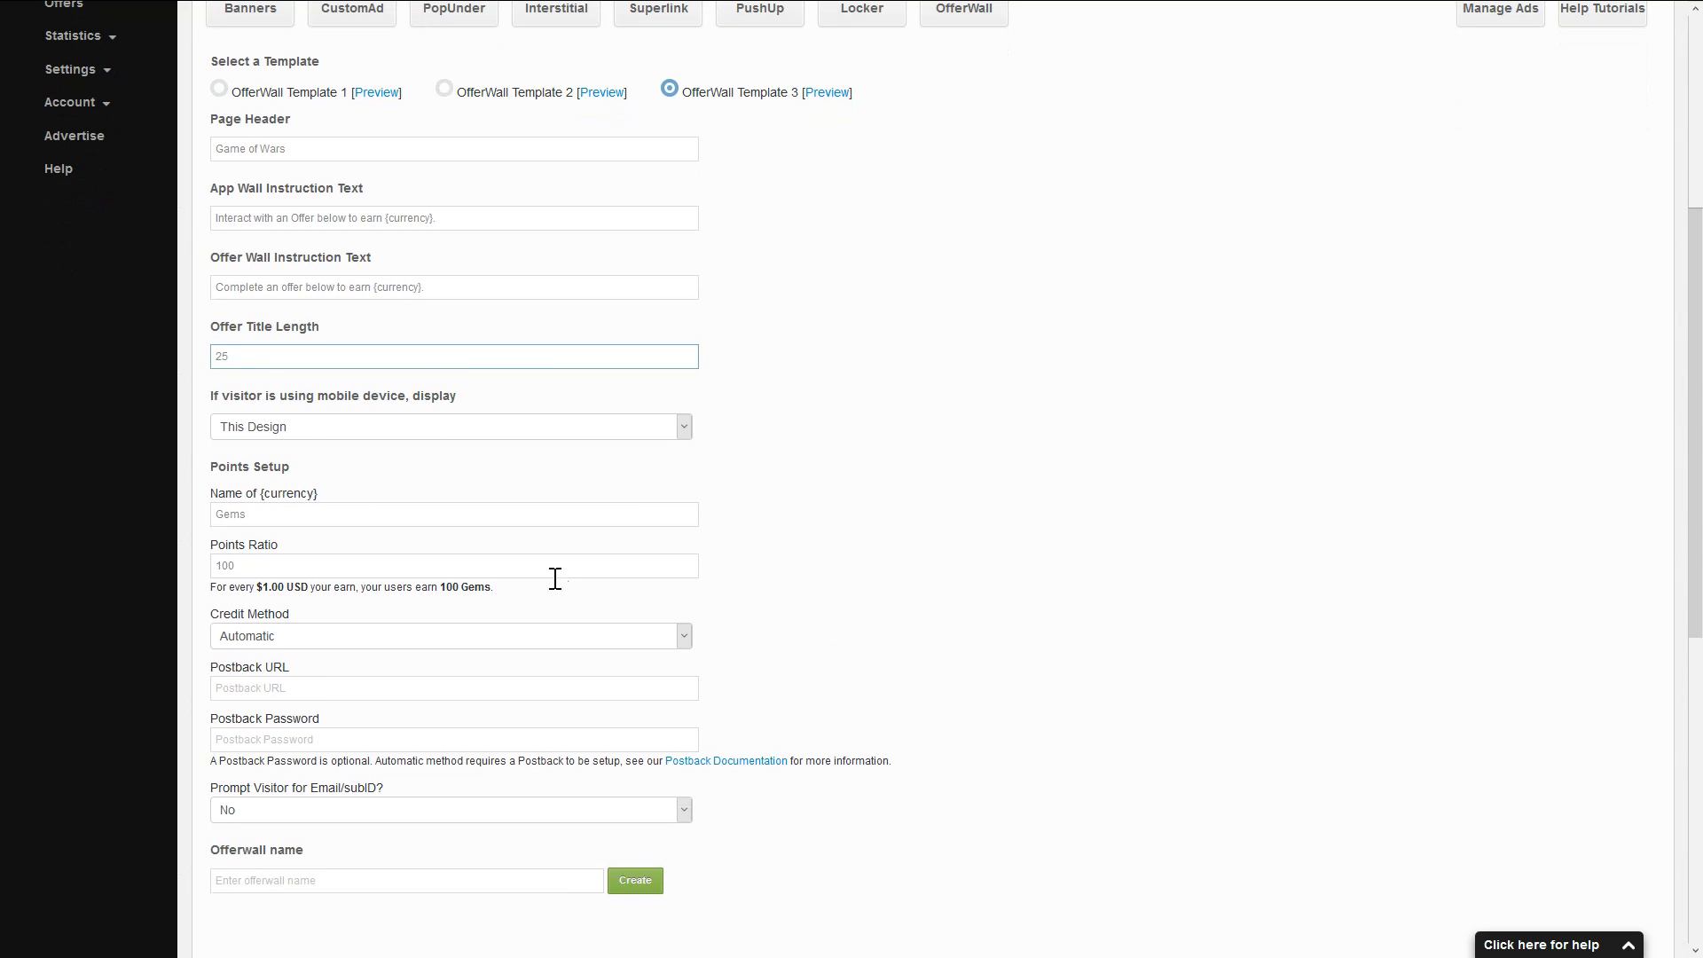
pyautogui.click(255, 514)
pyautogui.scroll(-1, 334, 490)
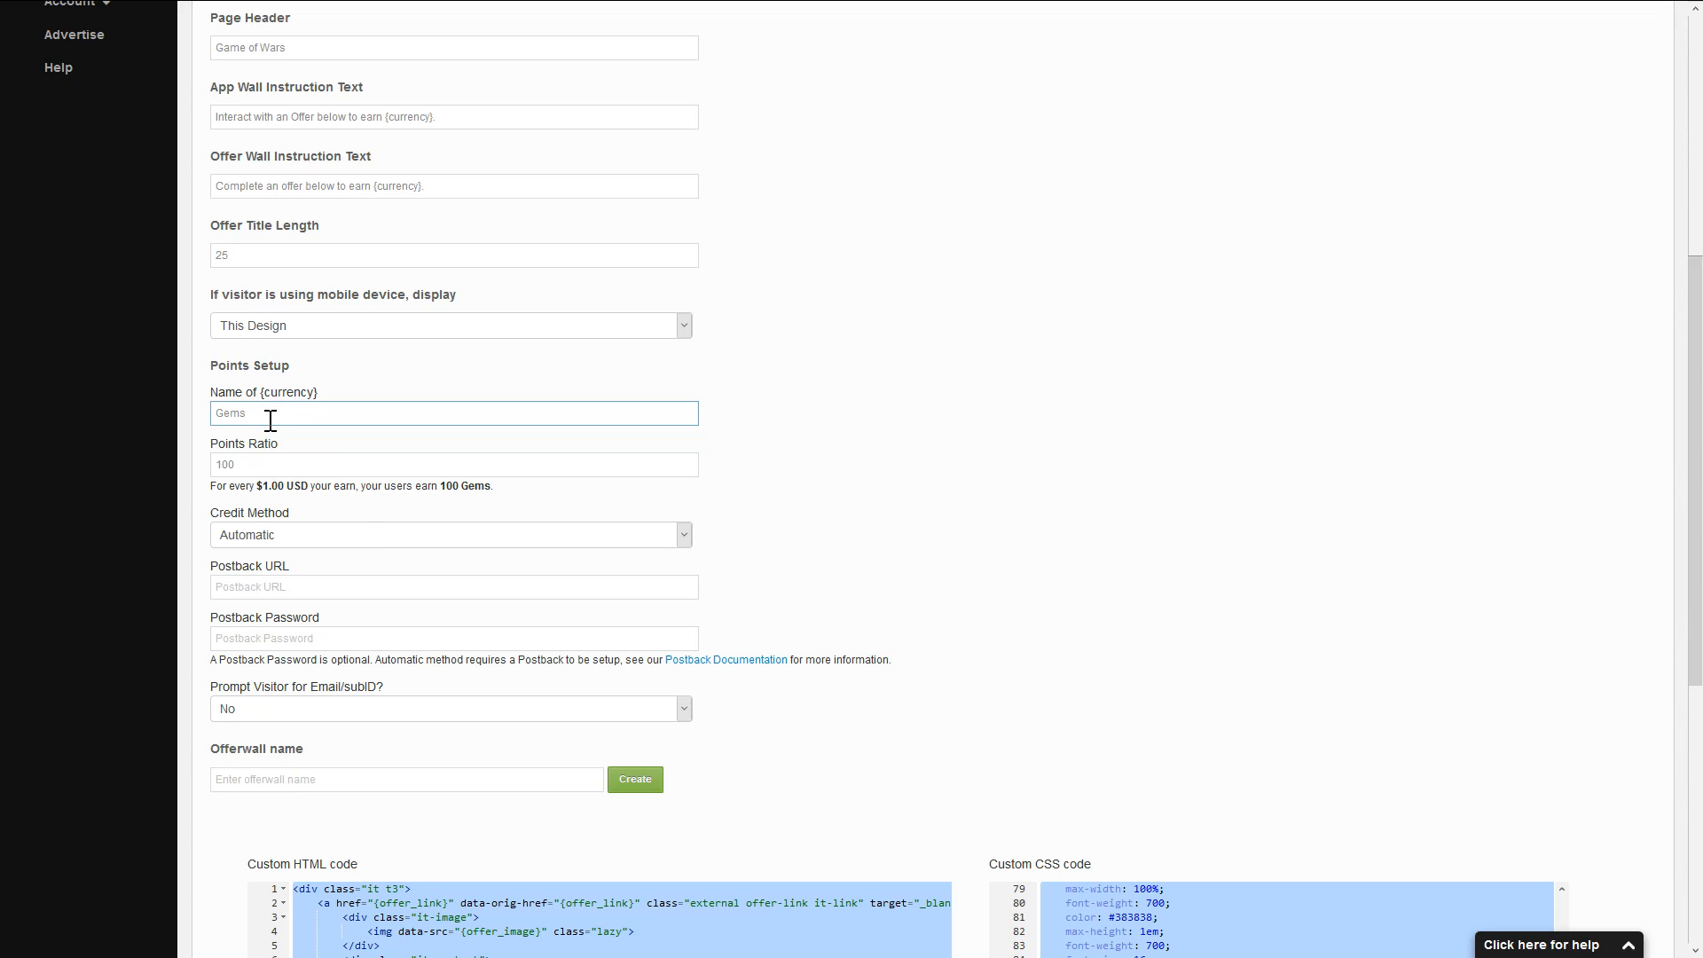
# Set the Points Ratio to 50 and check the earnings note beneath it.
pyautogui.click(336, 467)
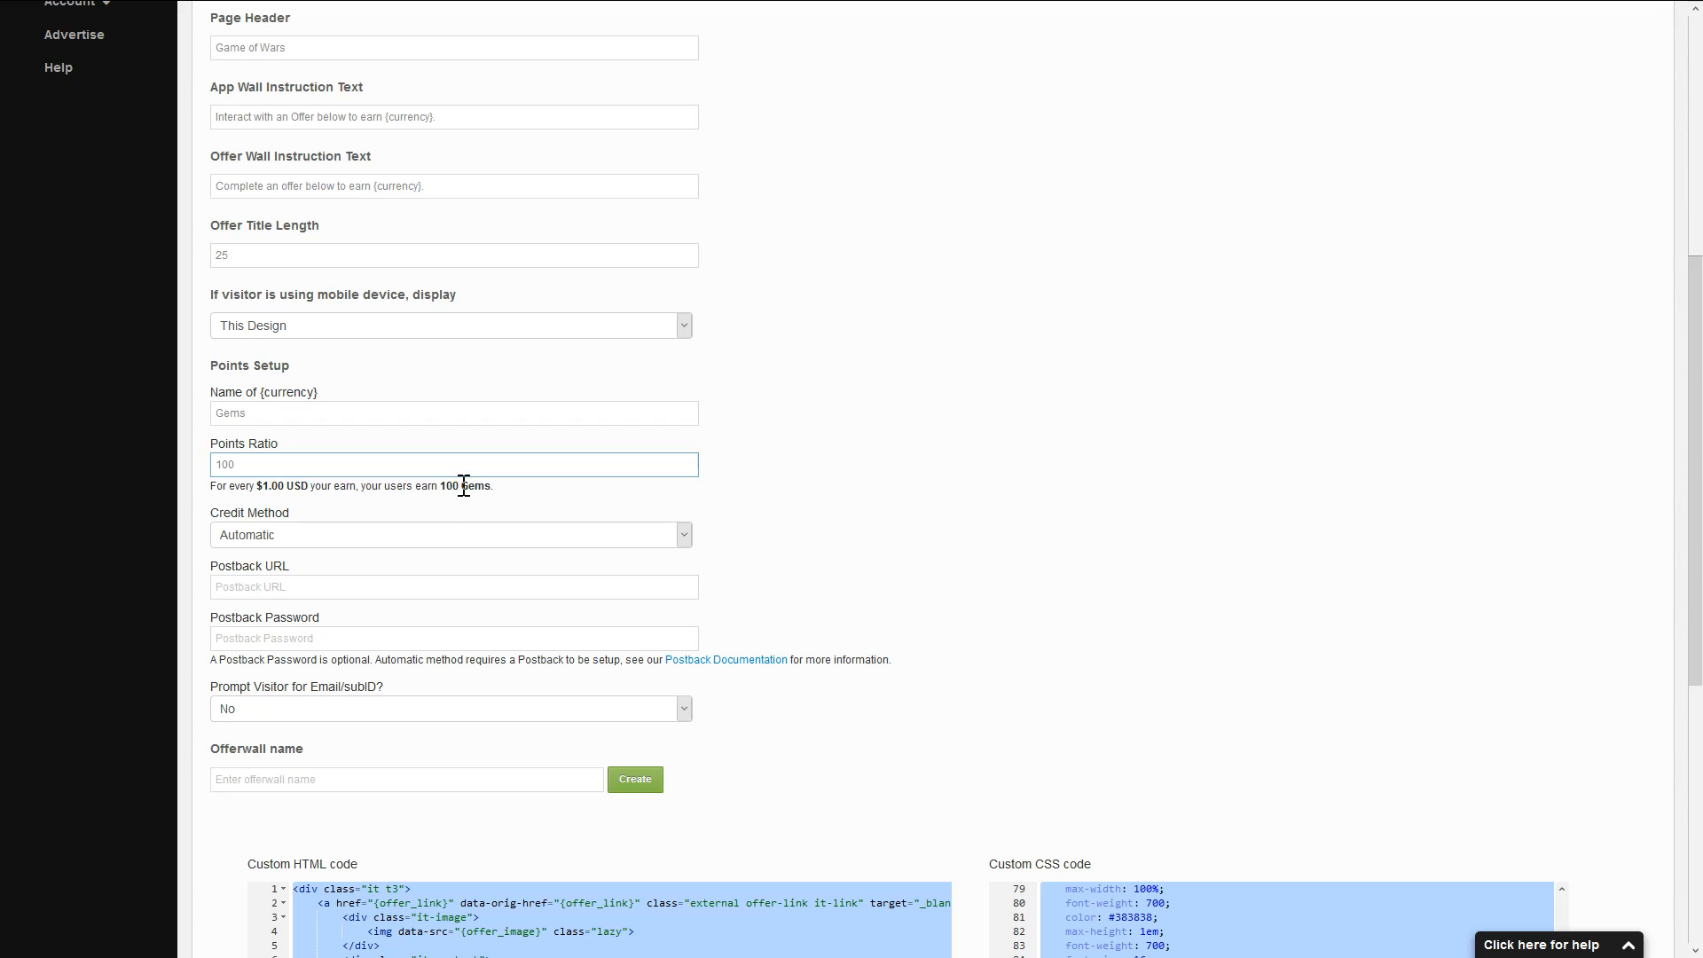
pyautogui.moveTo(463, 486); pyautogui.dragTo(505, 485)
pyautogui.click(505, 485)
pyautogui.moveTo(257, 464); pyautogui.dragTo(200, 461)
pyautogui.write('50')
pyautogui.click(454, 489)
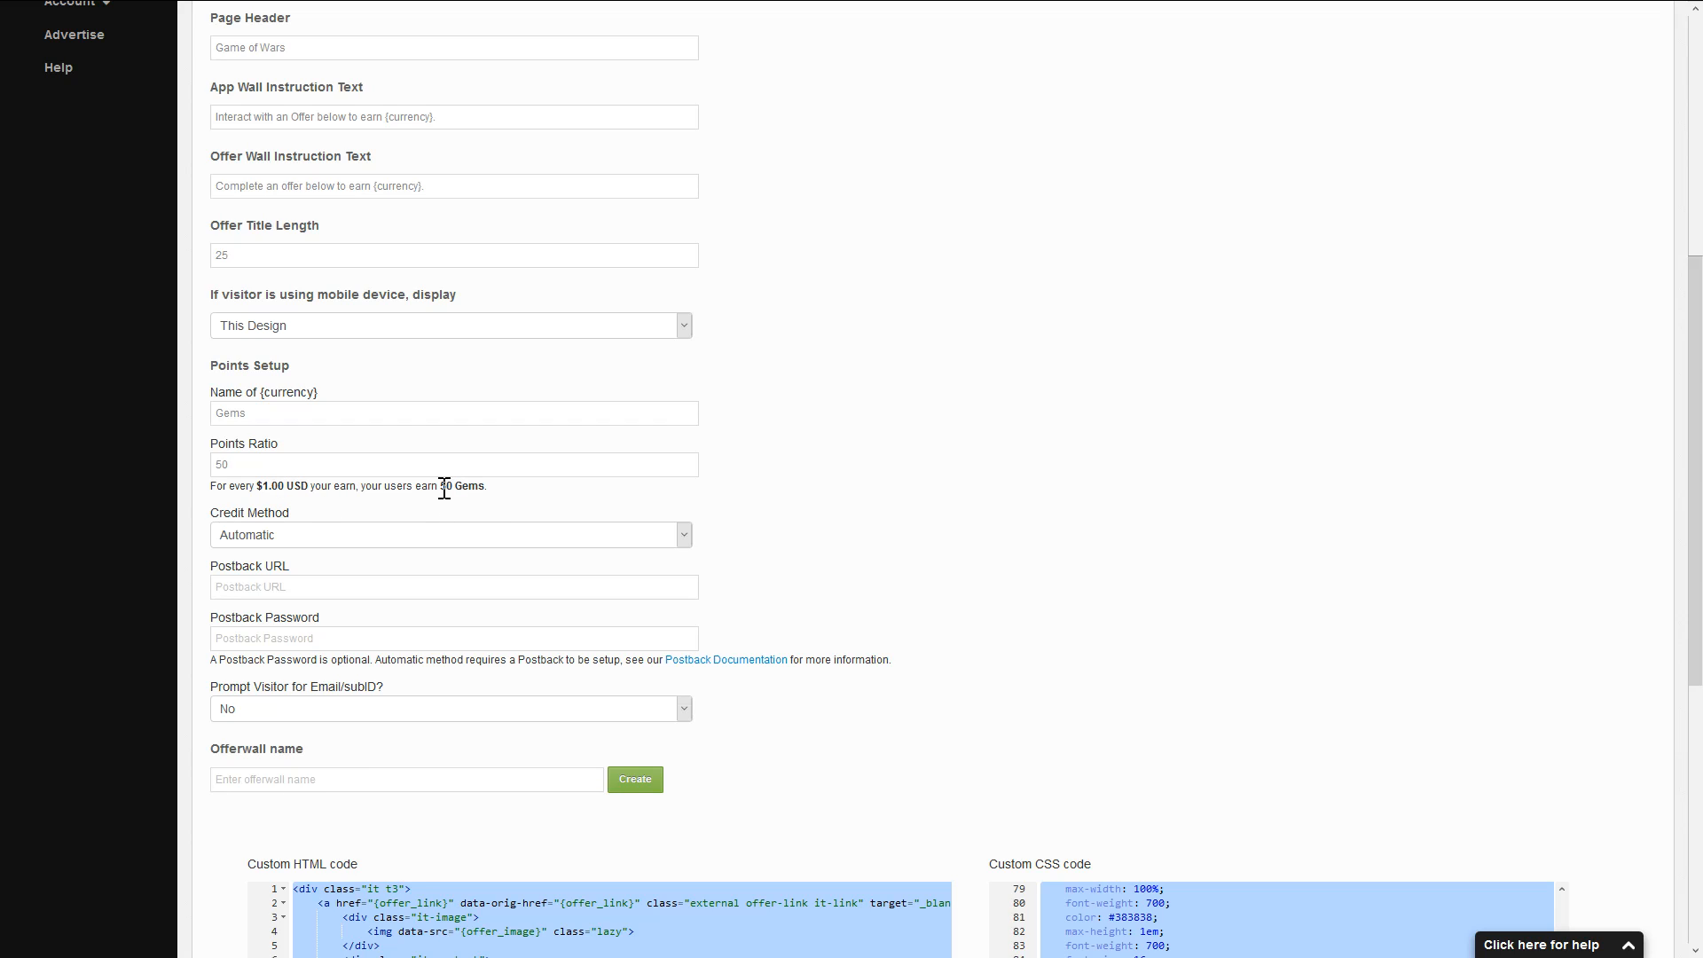
pyautogui.moveTo(444, 488); pyautogui.dragTo(488, 485)
pyautogui.click(488, 488)
pyautogui.click(491, 486)
# Set the Credit Method to Manual and Prompt Visitor for Email/subID to Yes.
pyautogui.scroll(-1, 821, 519)
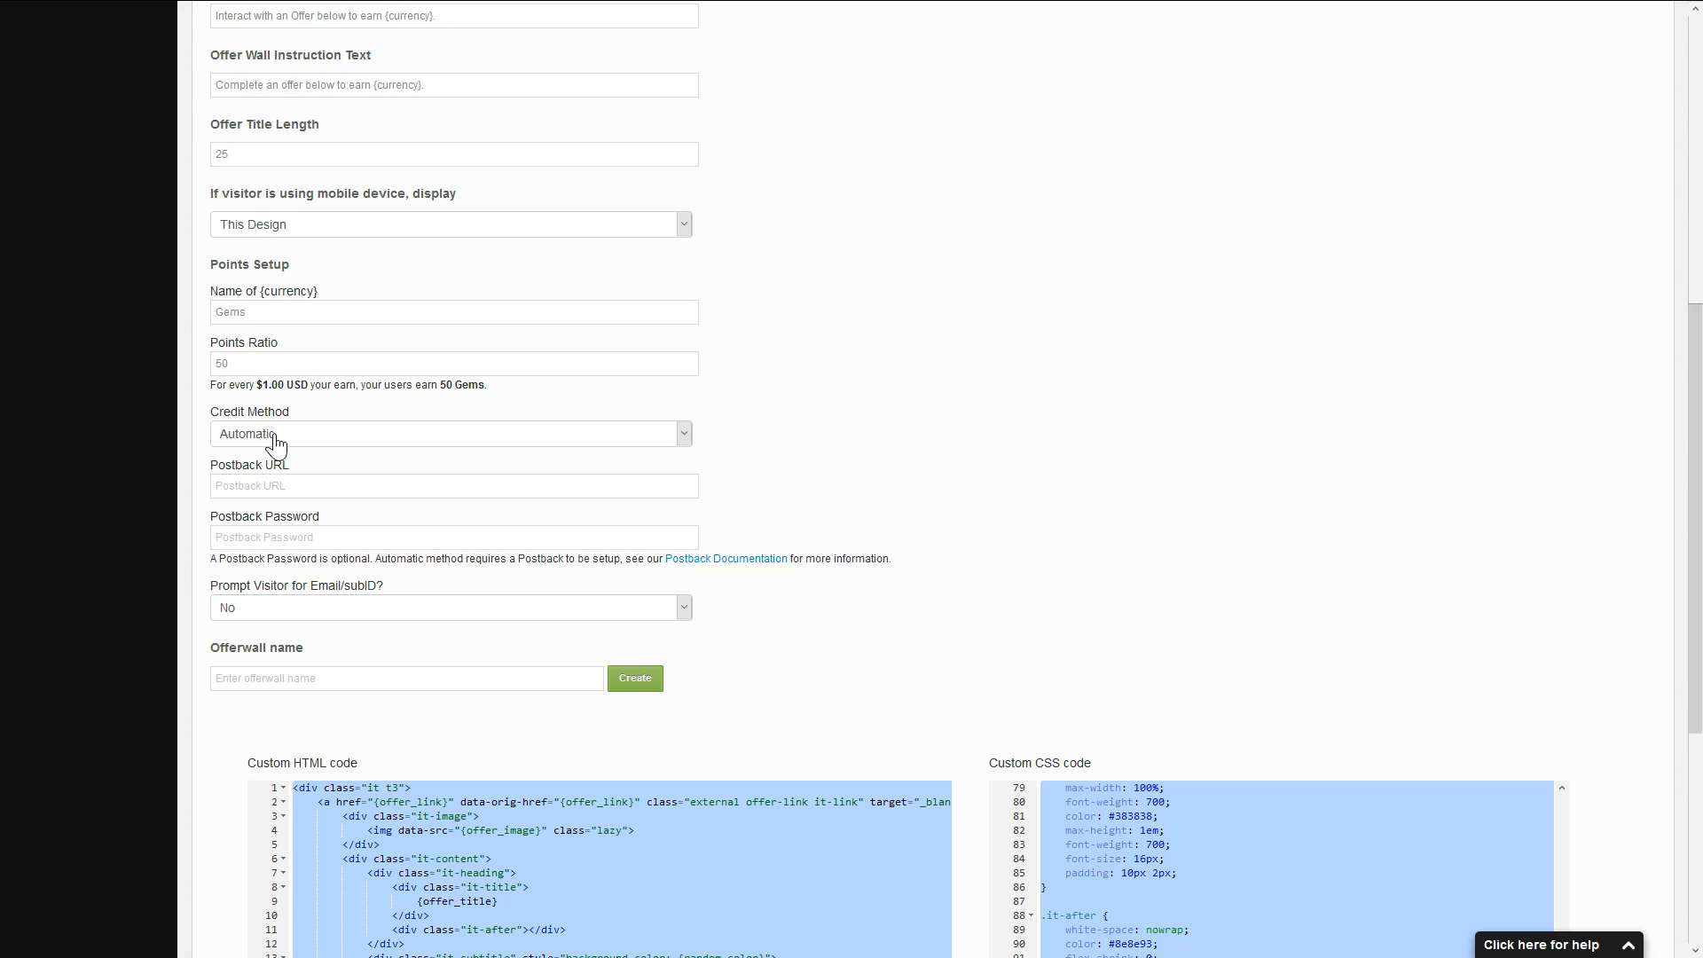
pyautogui.scroll(3, 901, 483)
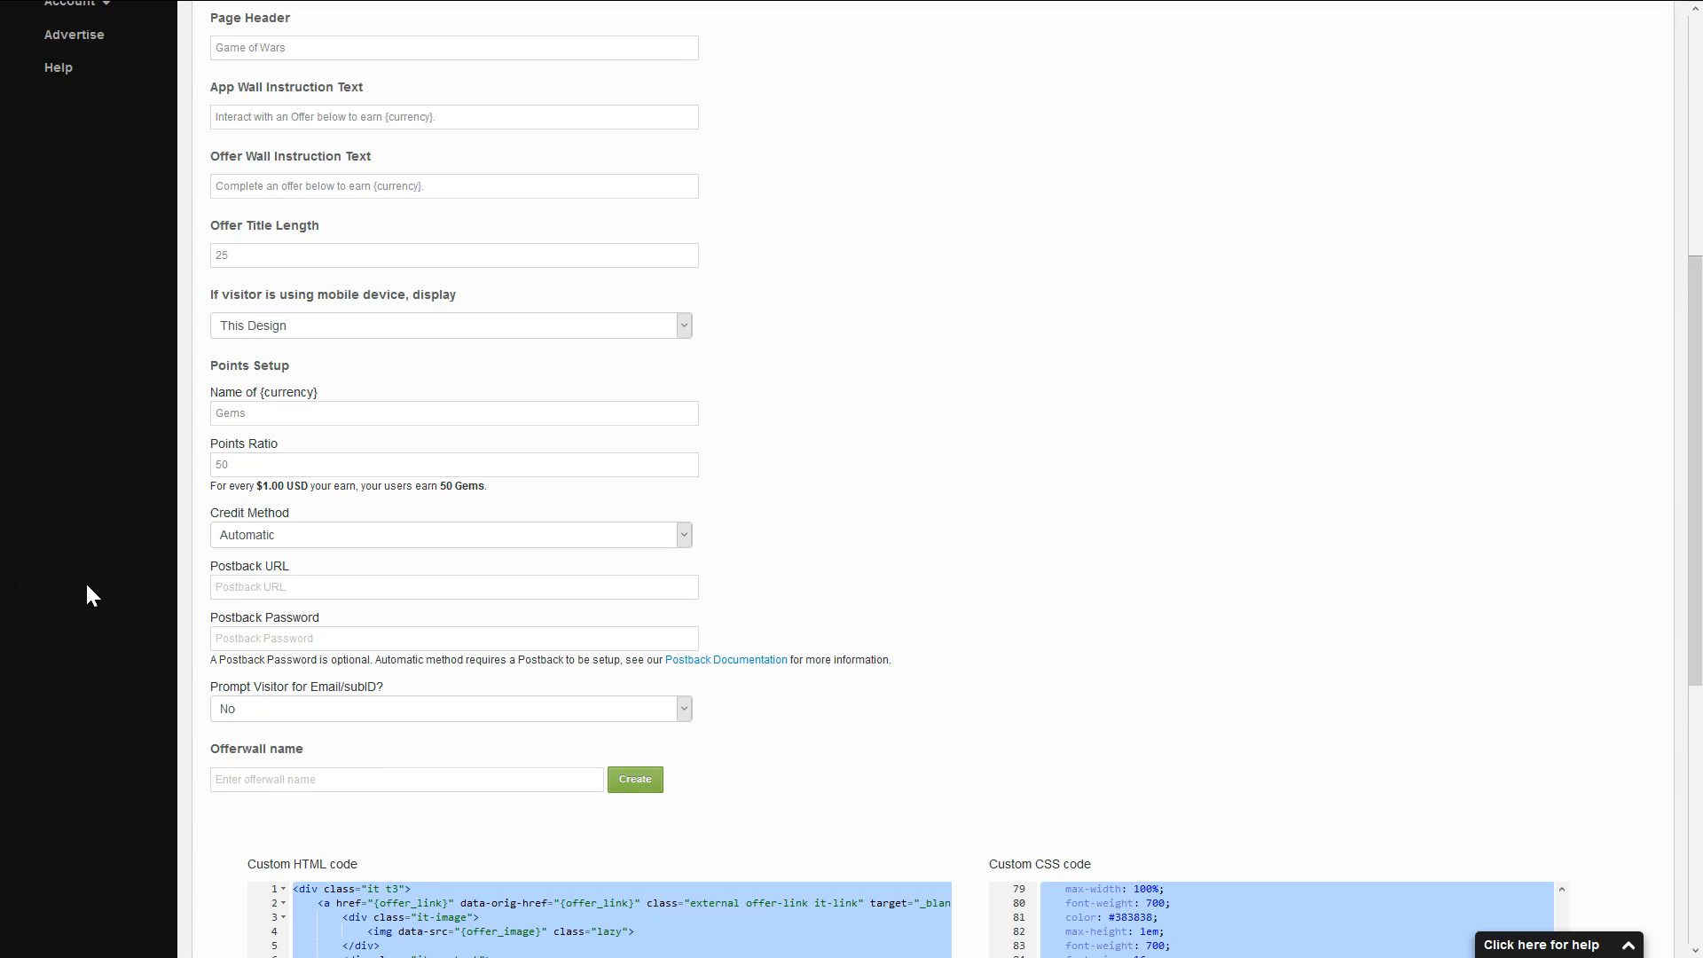
pyautogui.click(240, 545)
pyautogui.click(282, 562)
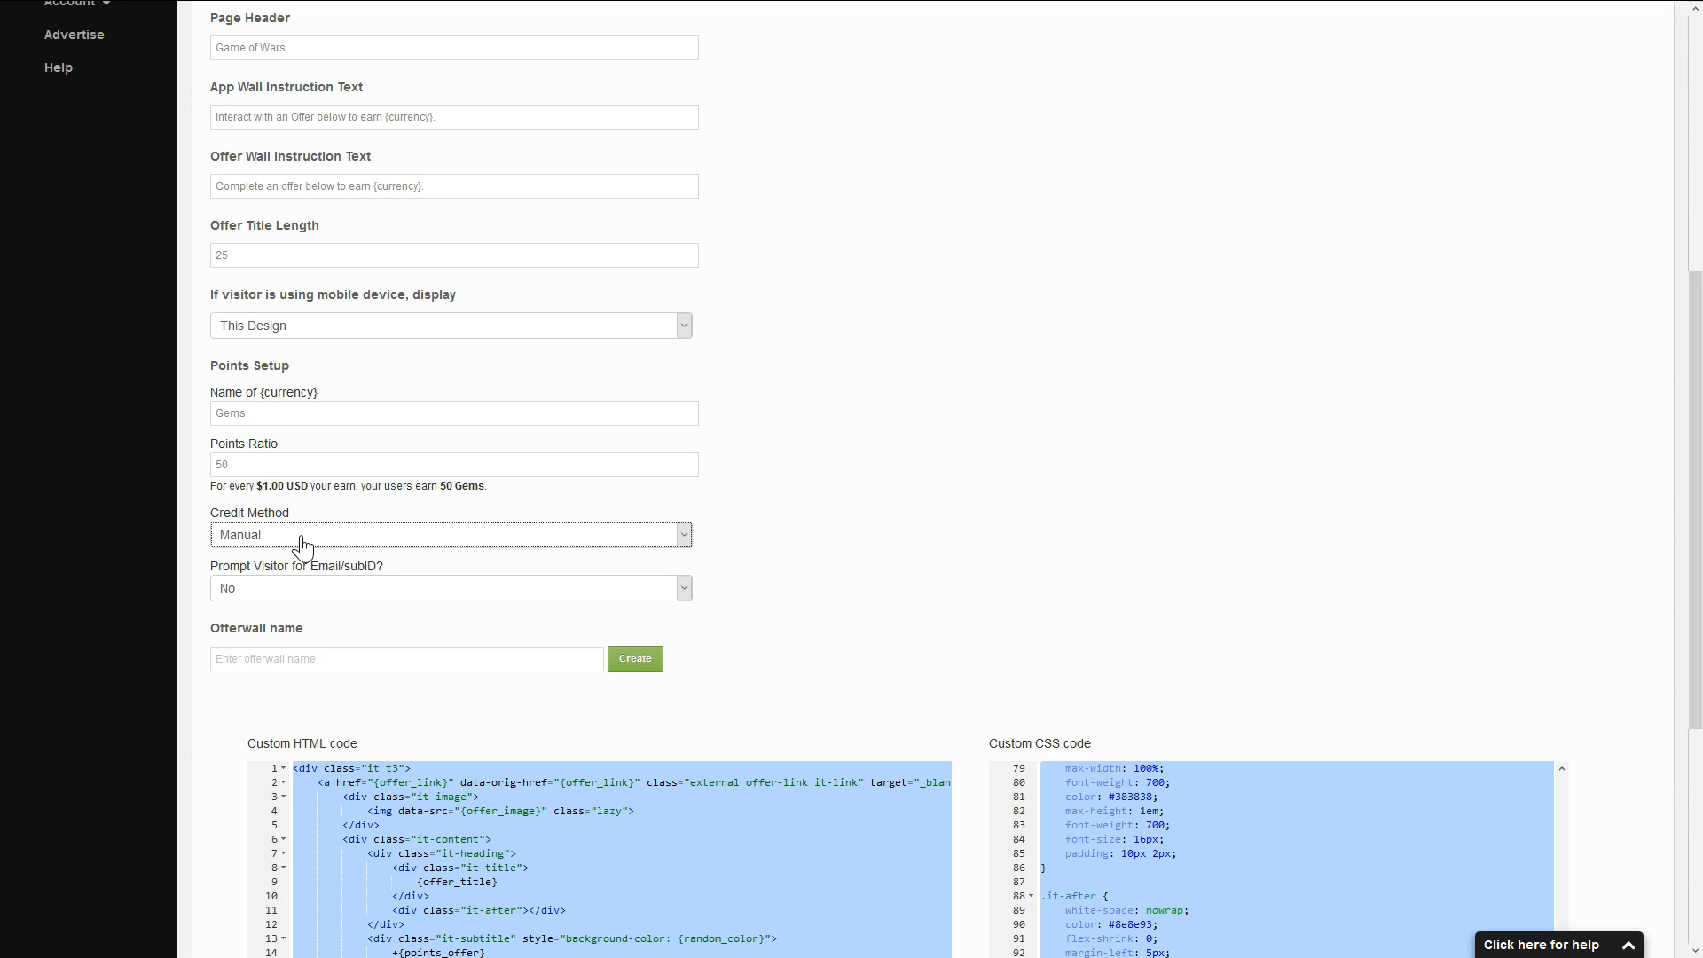
pyautogui.click(246, 591)
pyautogui.click(234, 625)
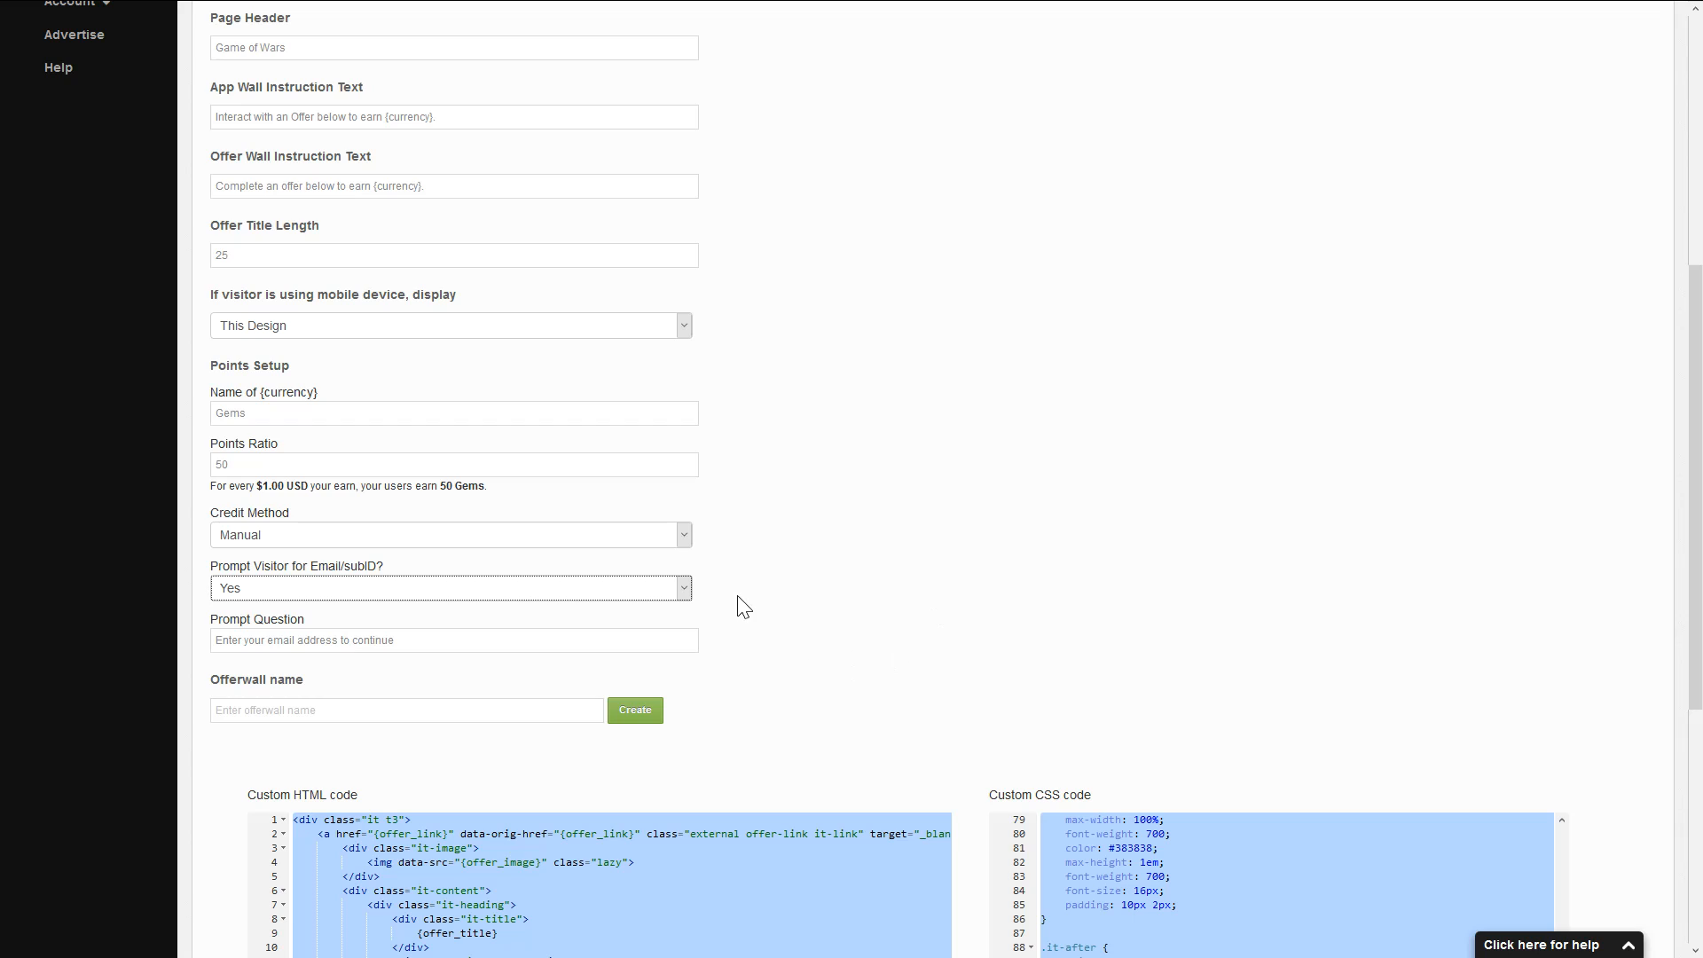
# Set the Credit Method to Automatic and look over the Postback URL and optional Postback Password fields.
pyautogui.click(312, 538)
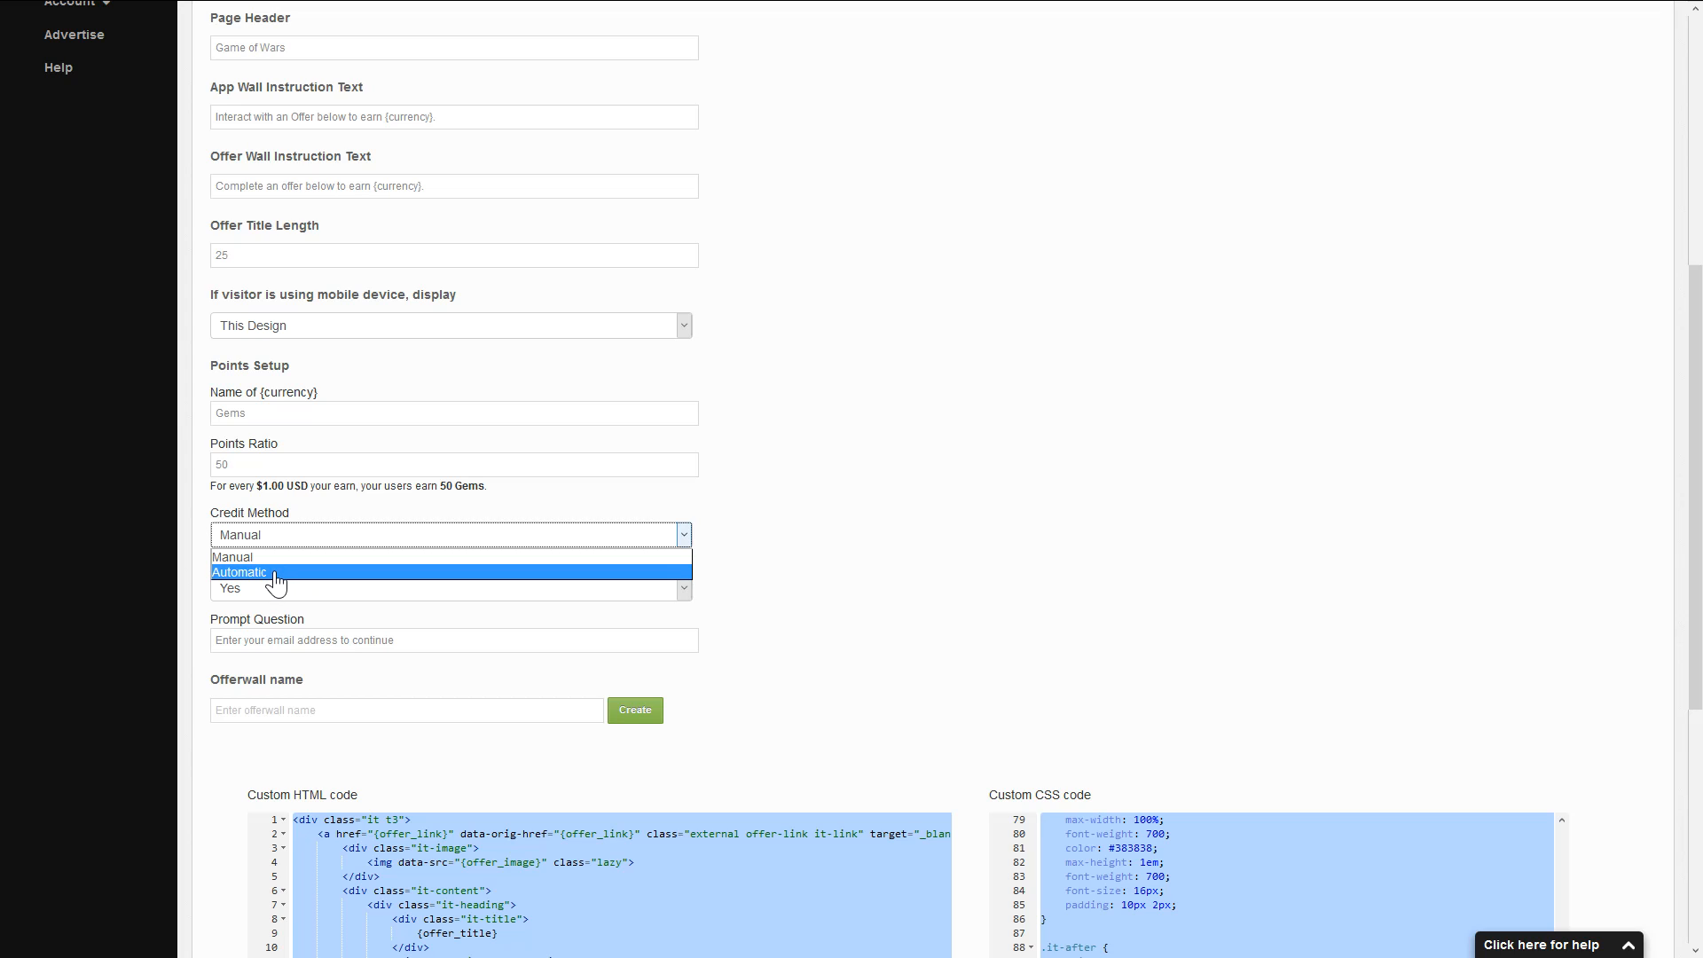
pyautogui.click(243, 573)
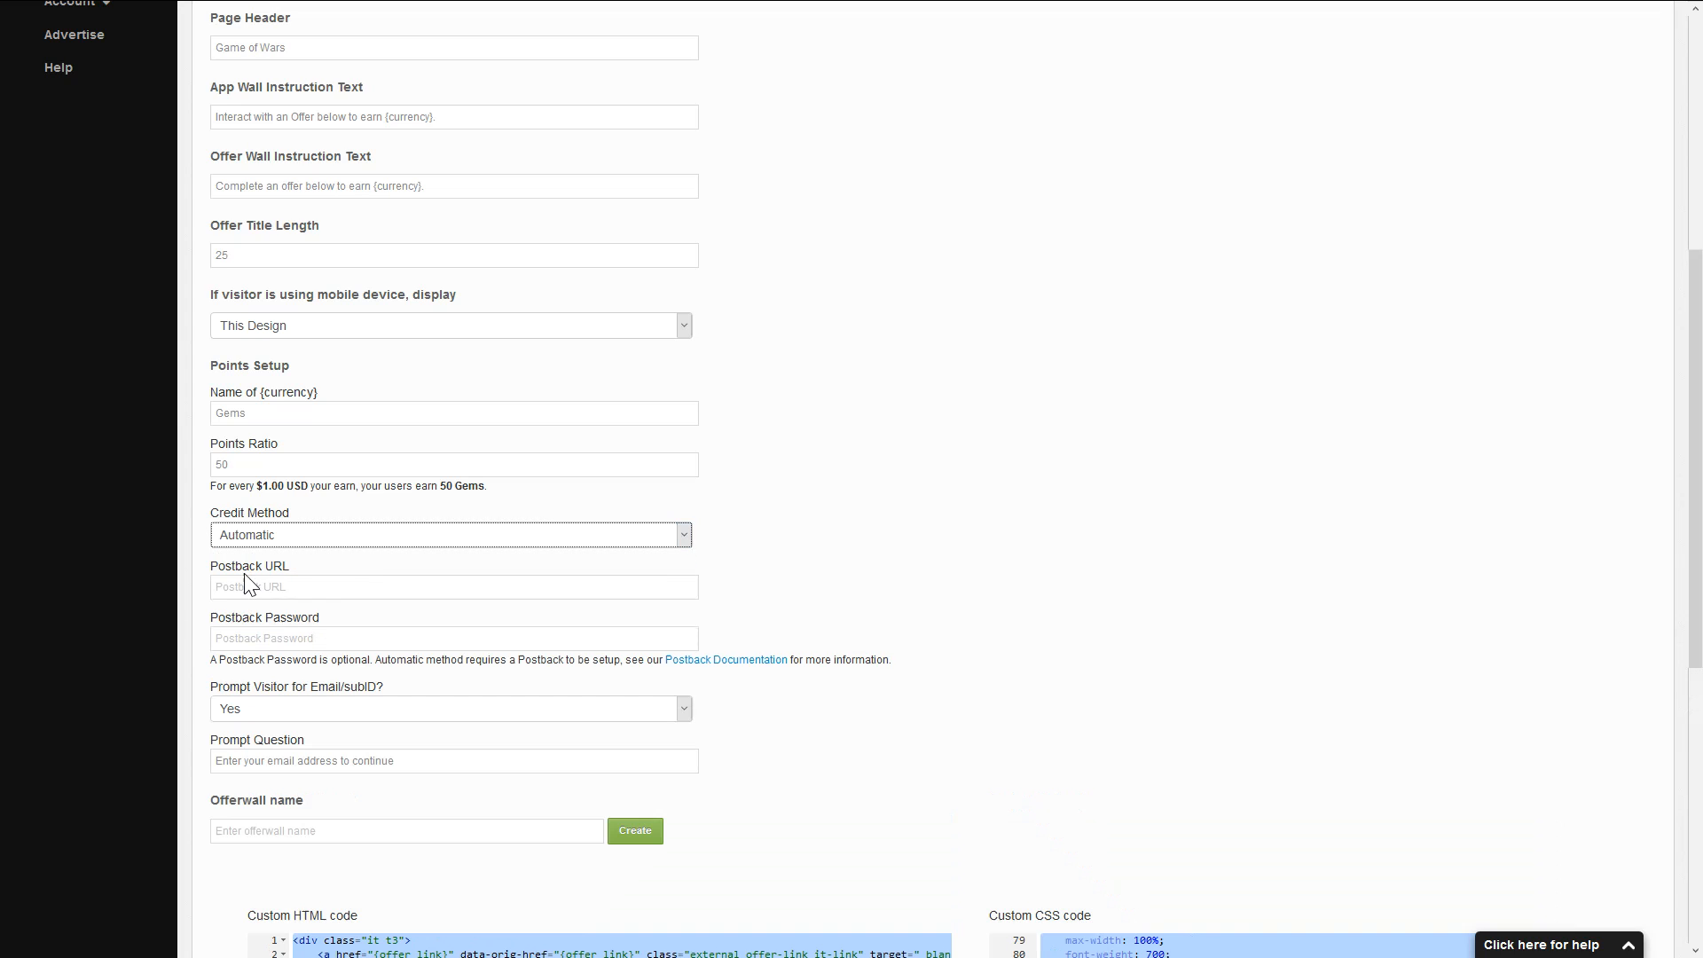
pyautogui.click(323, 589)
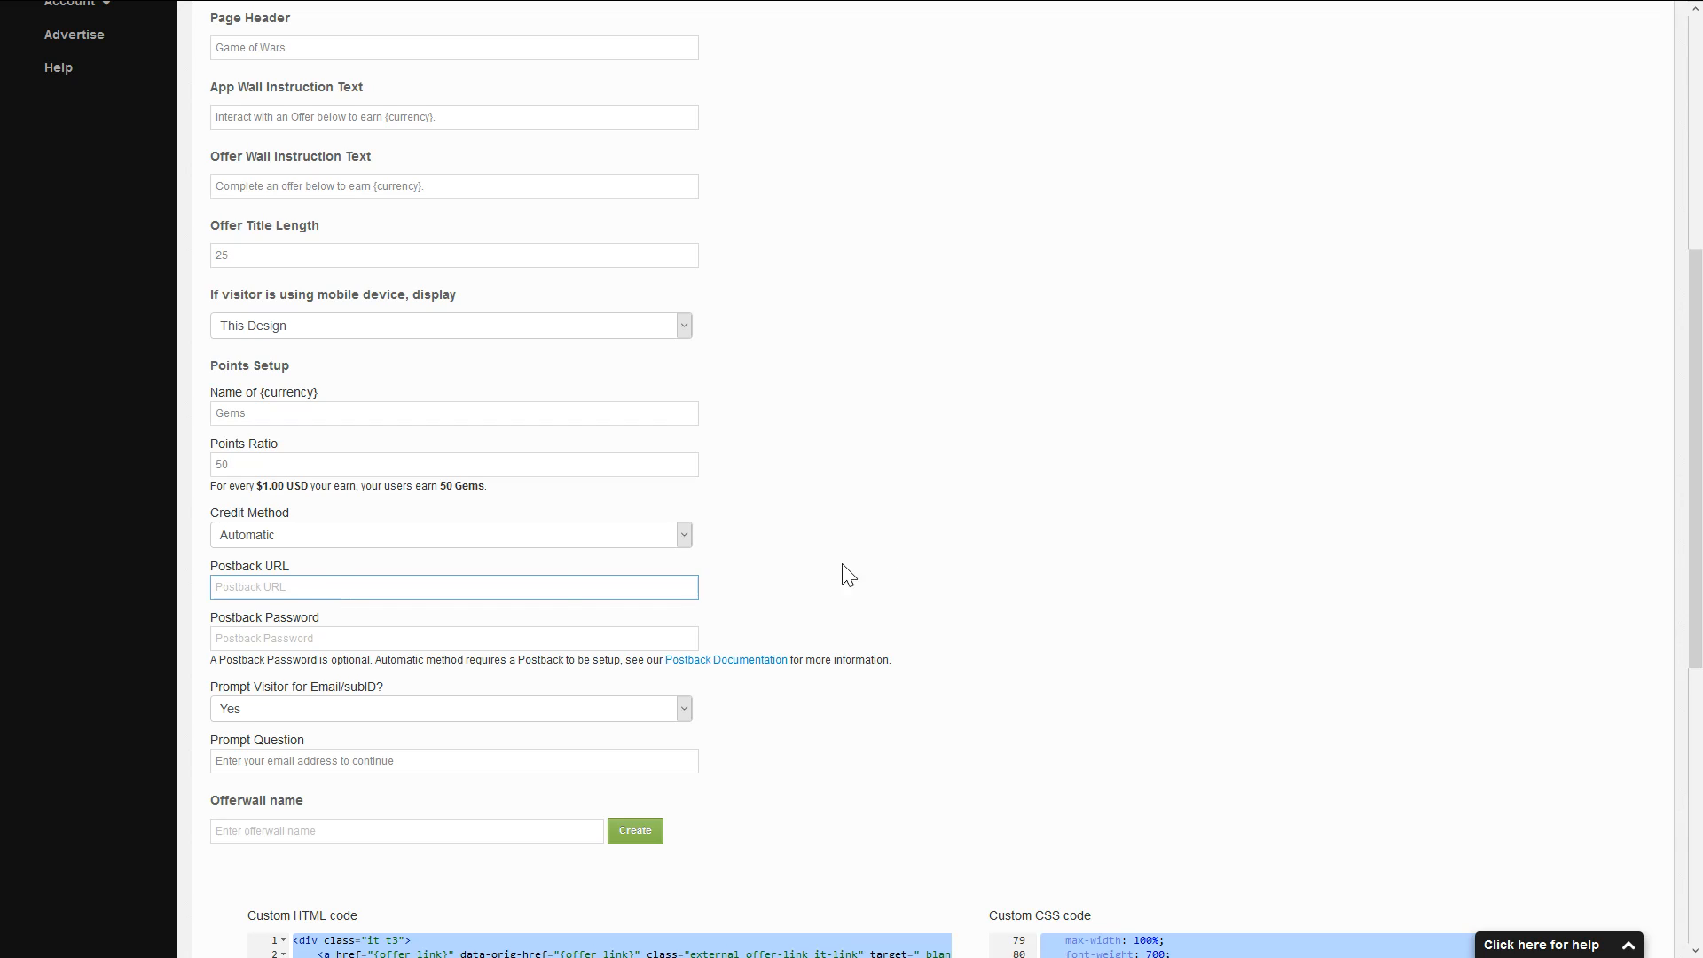
pyautogui.scroll(1, 946, 582)
pyautogui.scroll(-1, 408, 732)
pyautogui.click(345, 643)
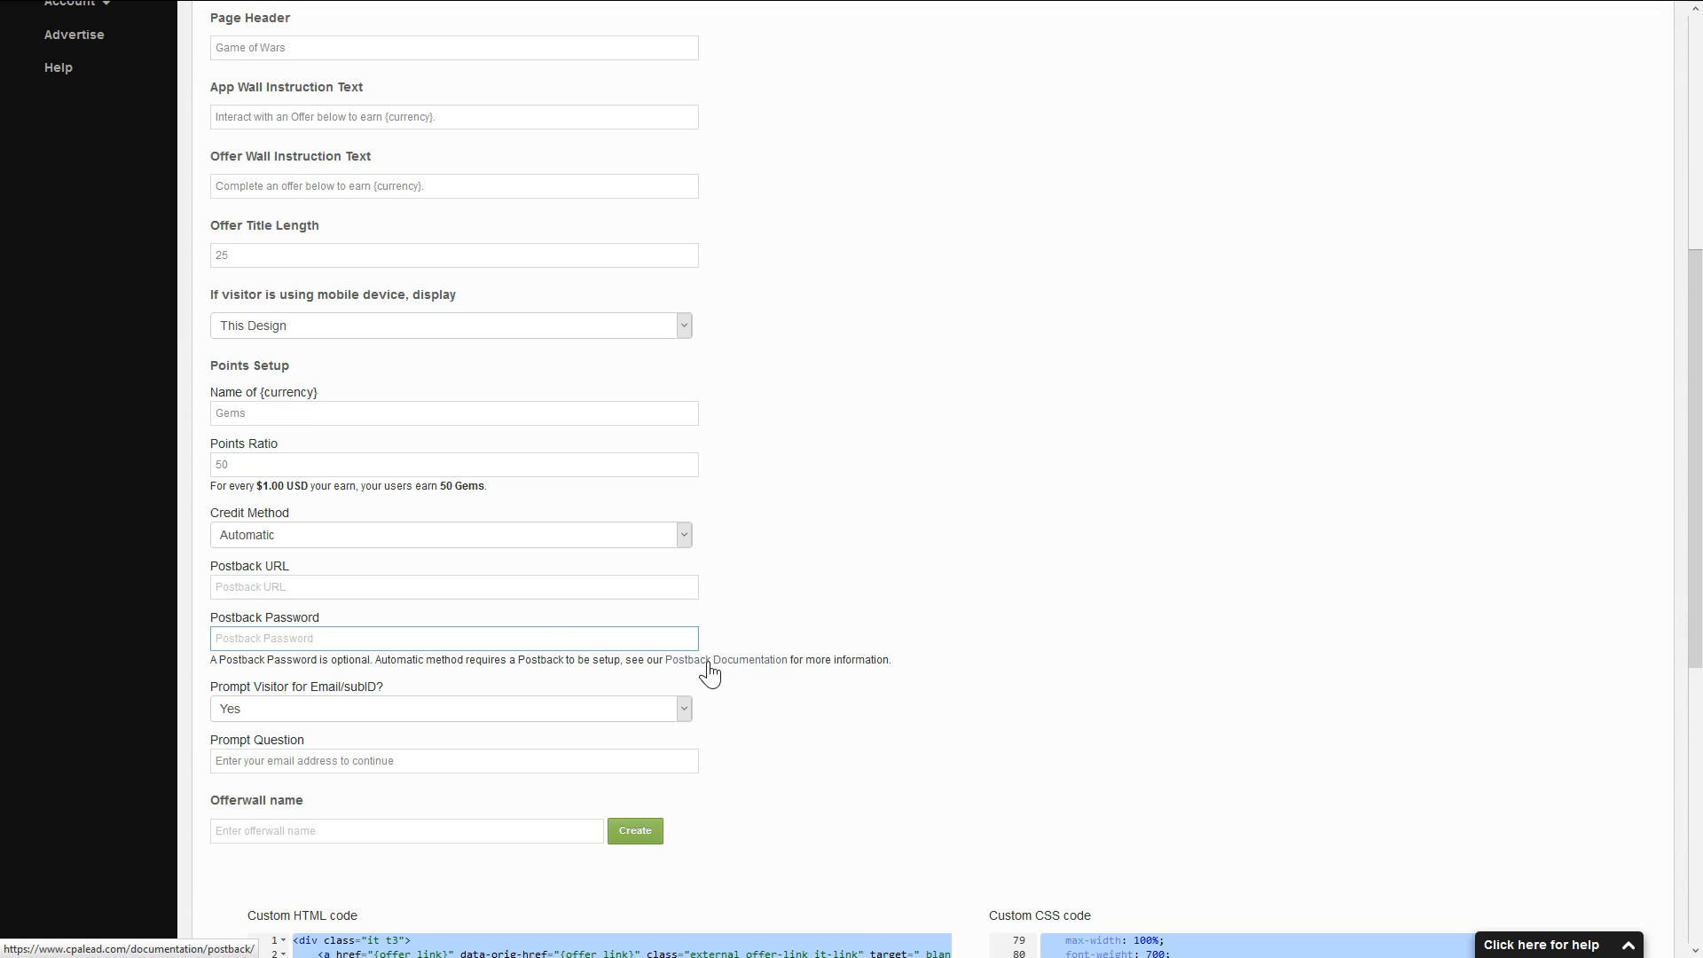
pyautogui.click(283, 593)
pyautogui.scroll(-1, 337, 627)
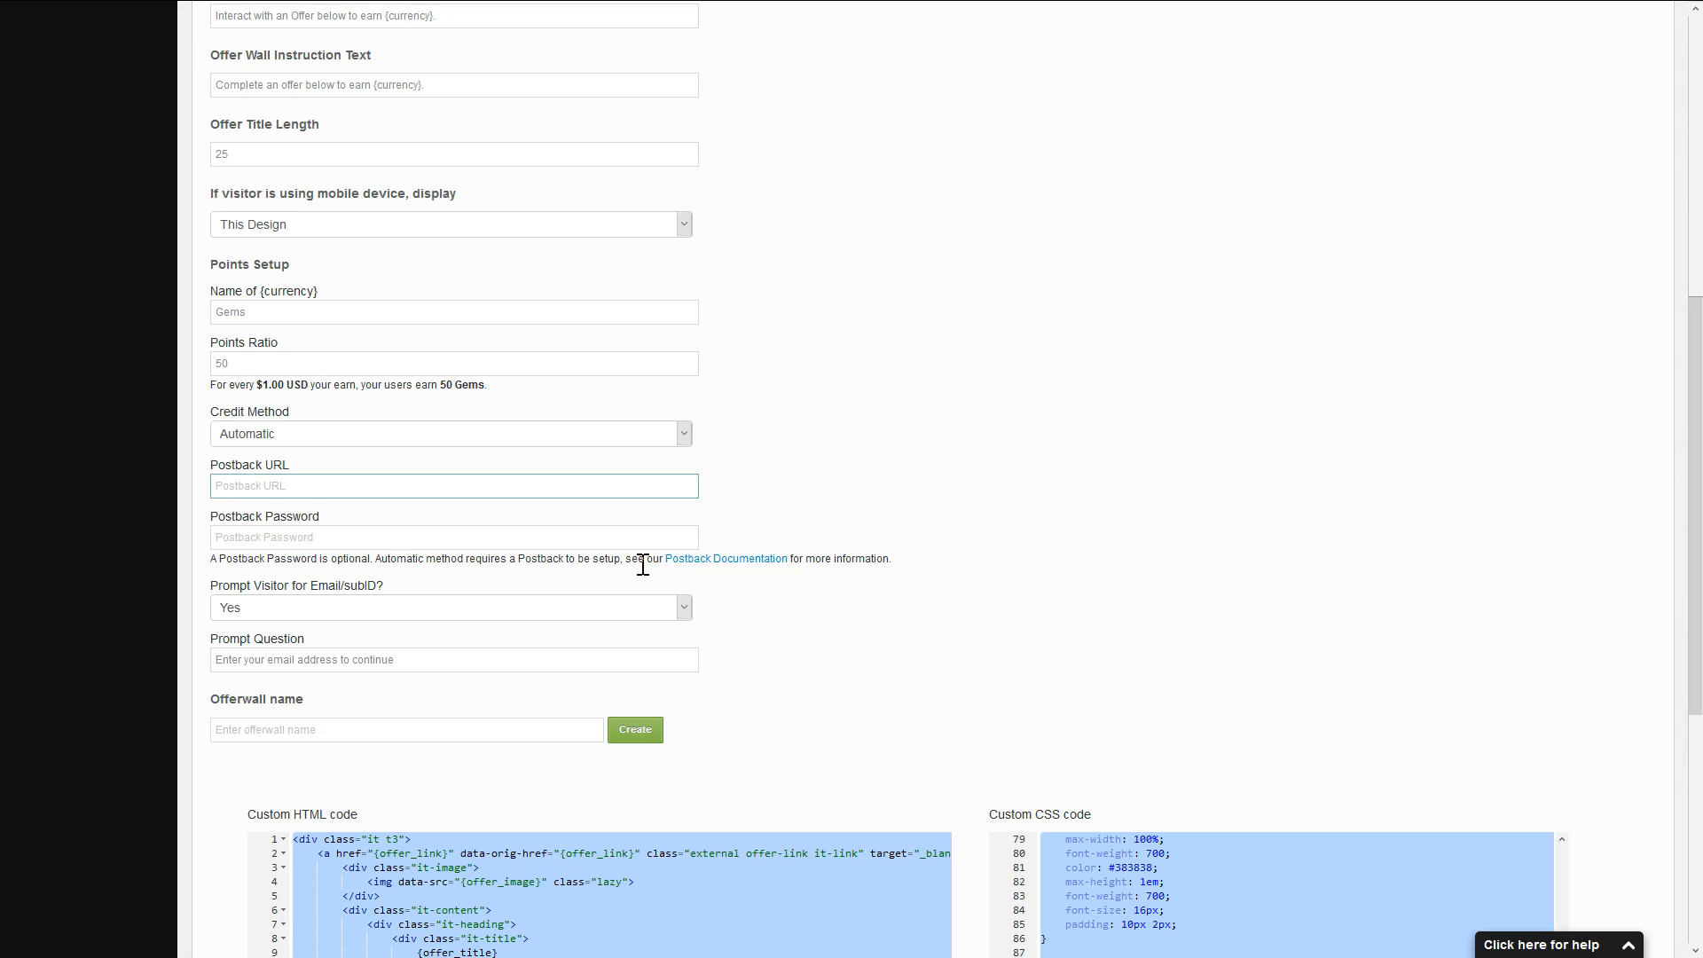
pyautogui.click(351, 538)
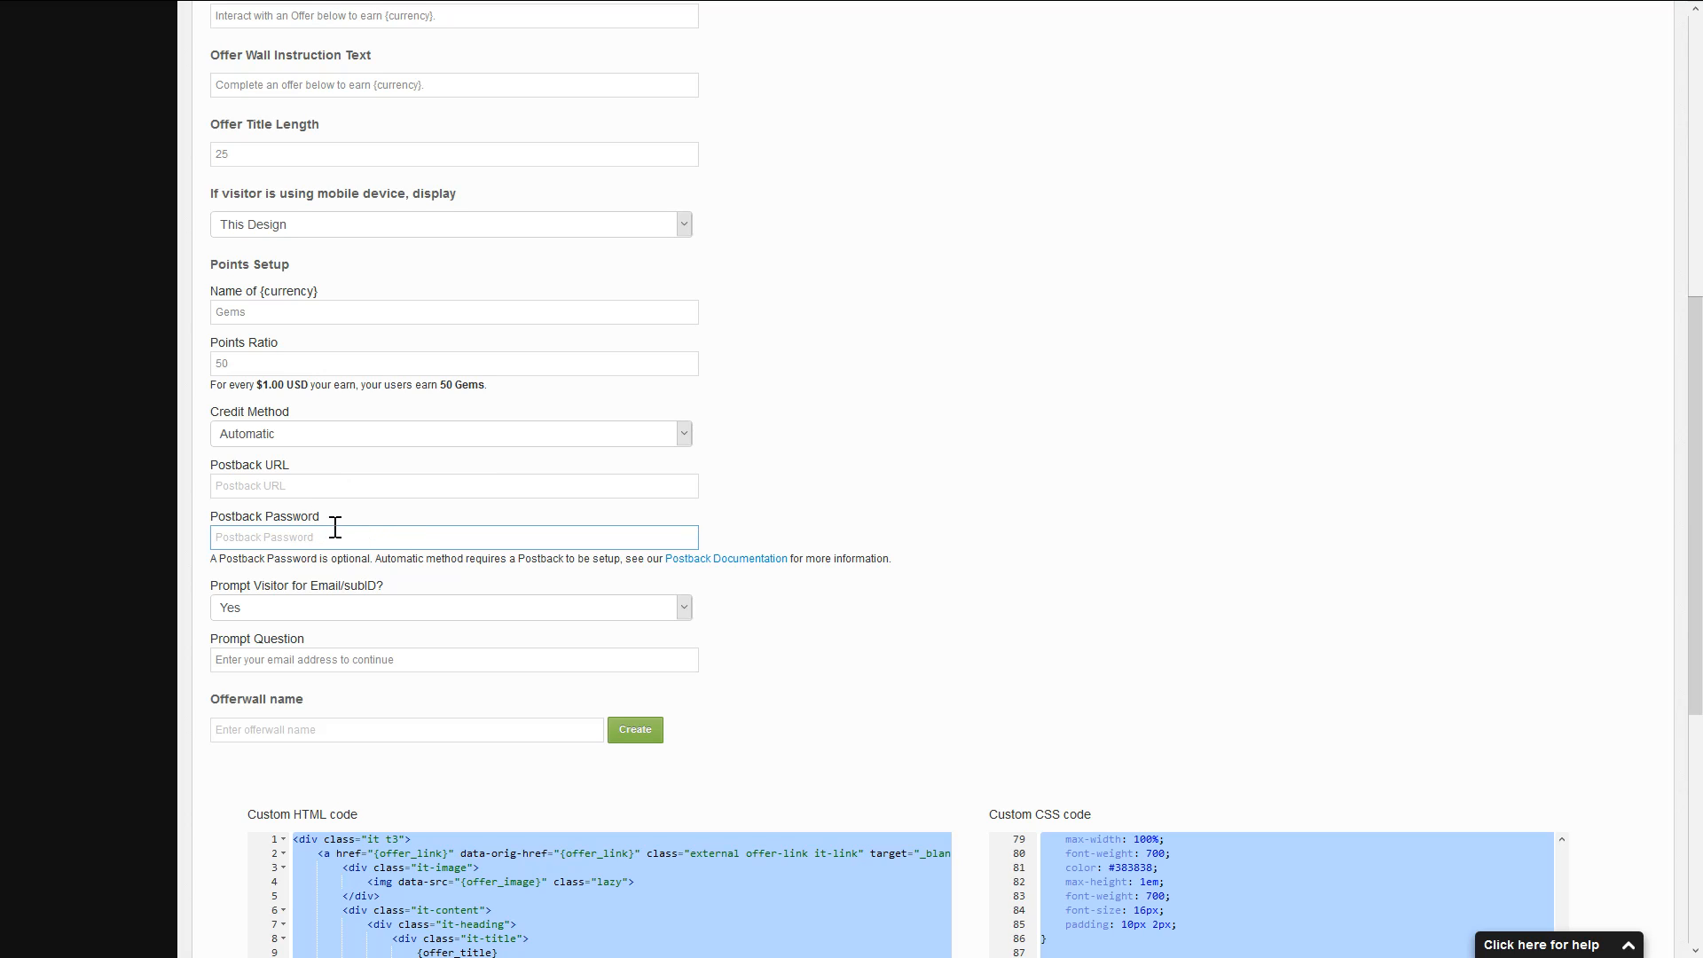
pyautogui.scroll(-1, 912, 654)
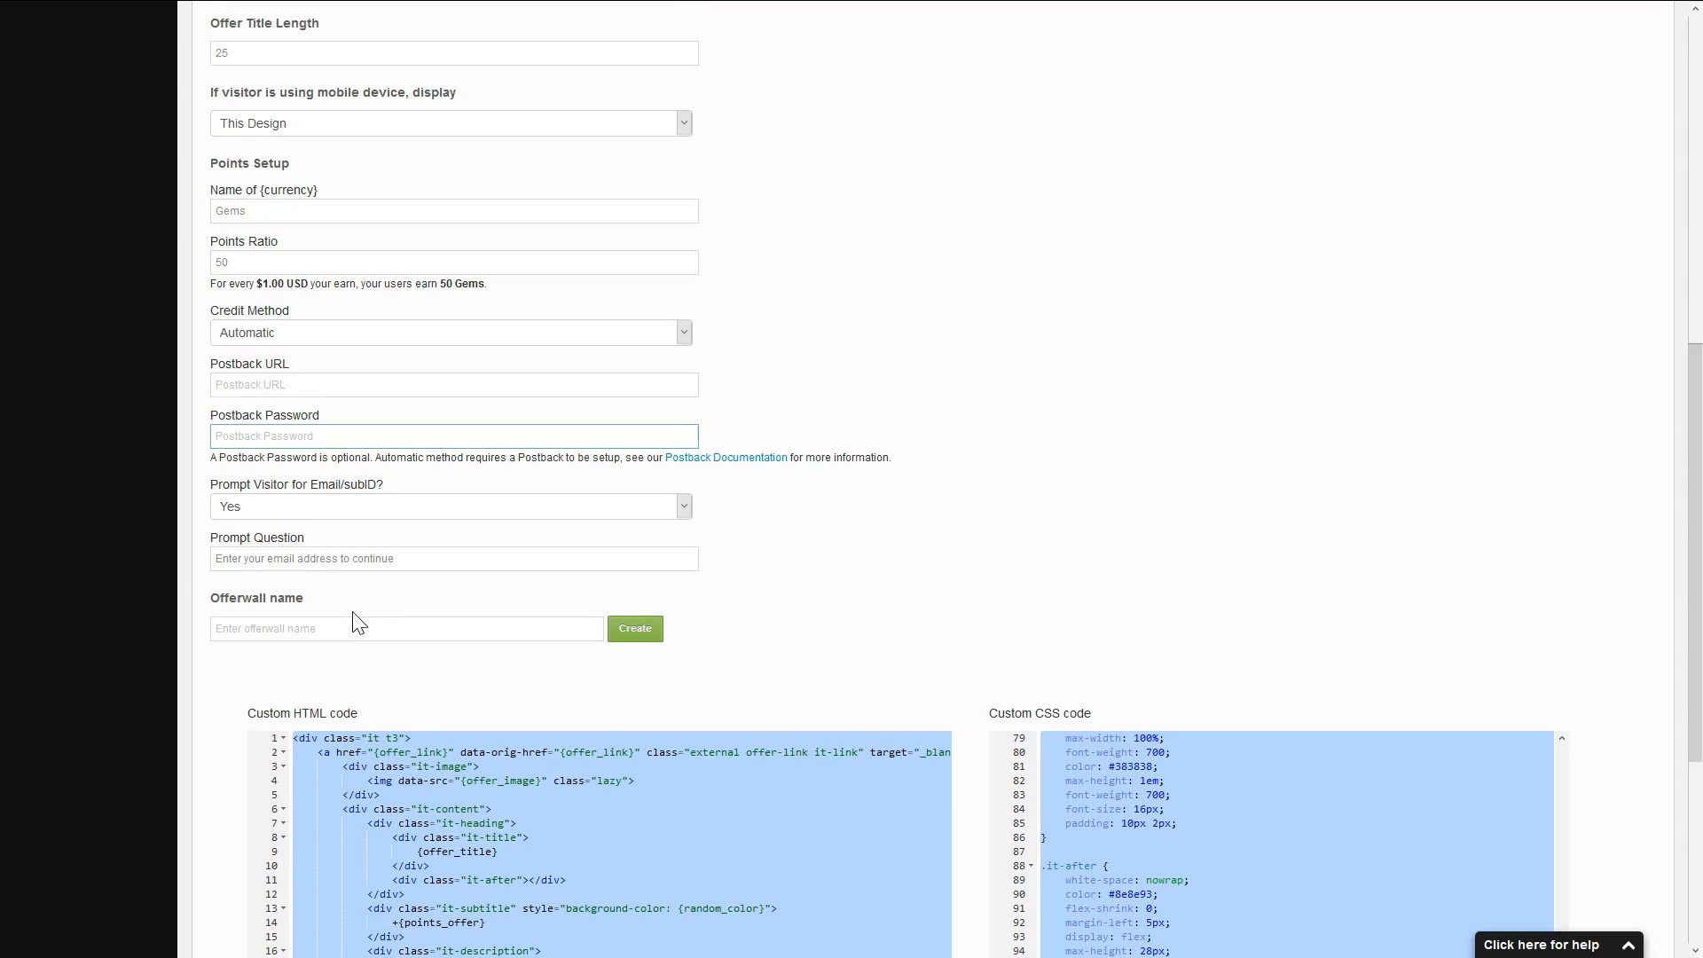
# Set Prompt Visitor for Email/subID to No and place the cursor in the empty Offerwall name field.
pyautogui.click(288, 509)
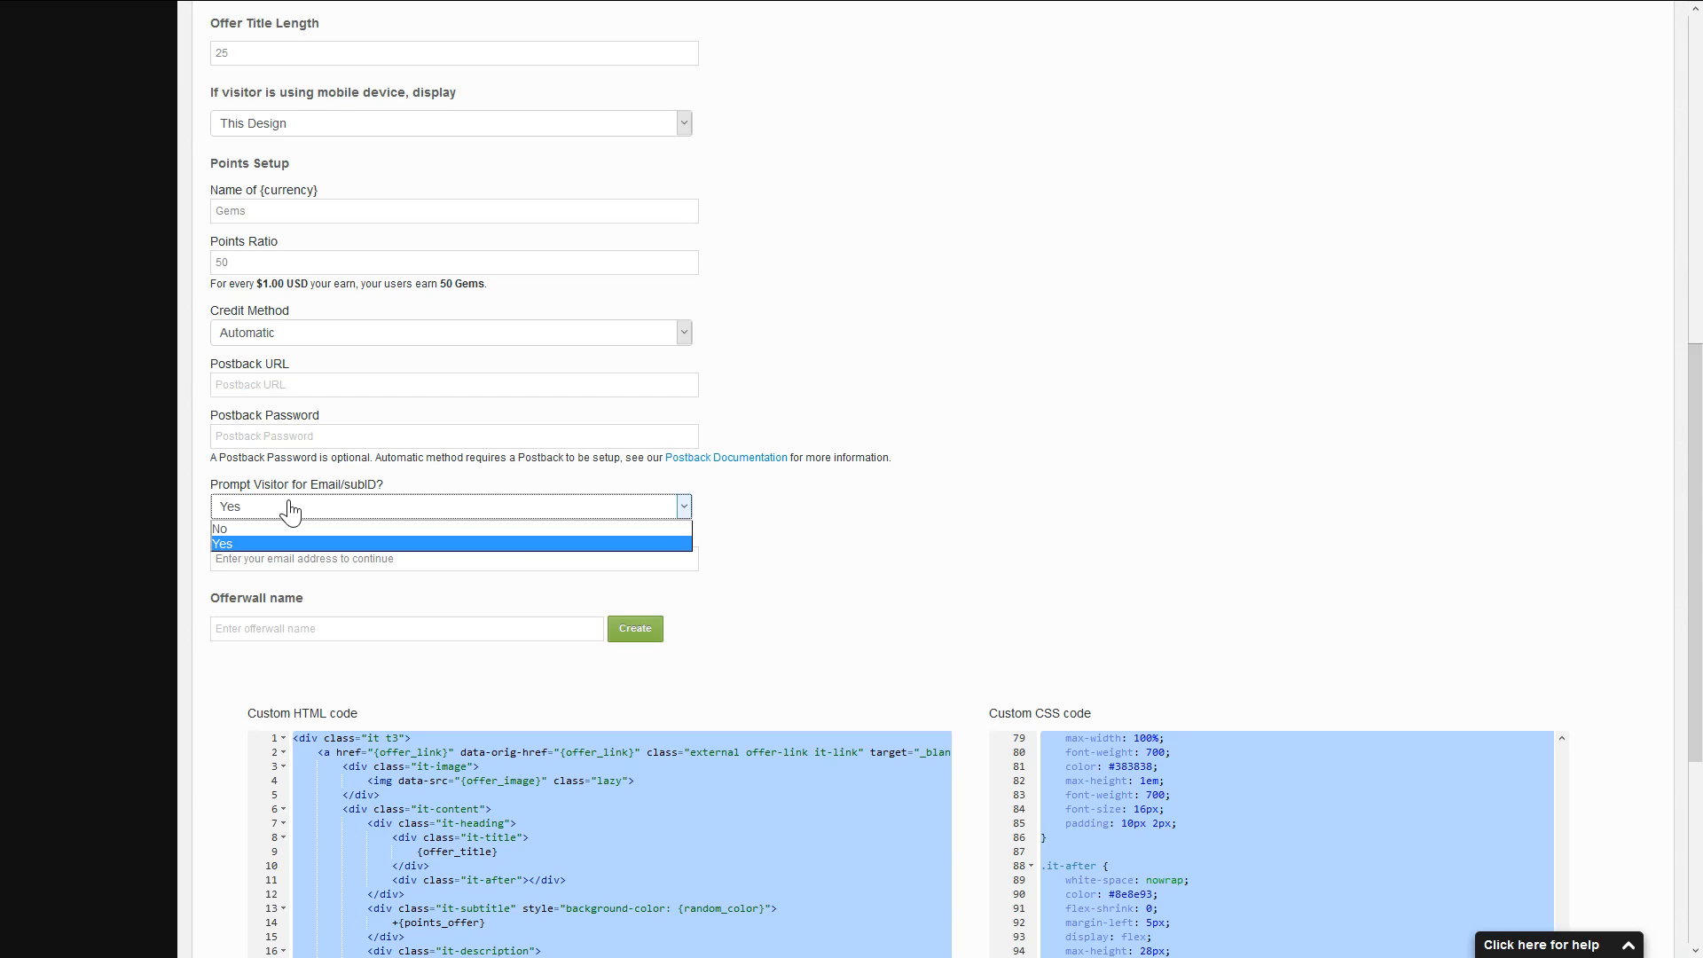
pyautogui.click(232, 530)
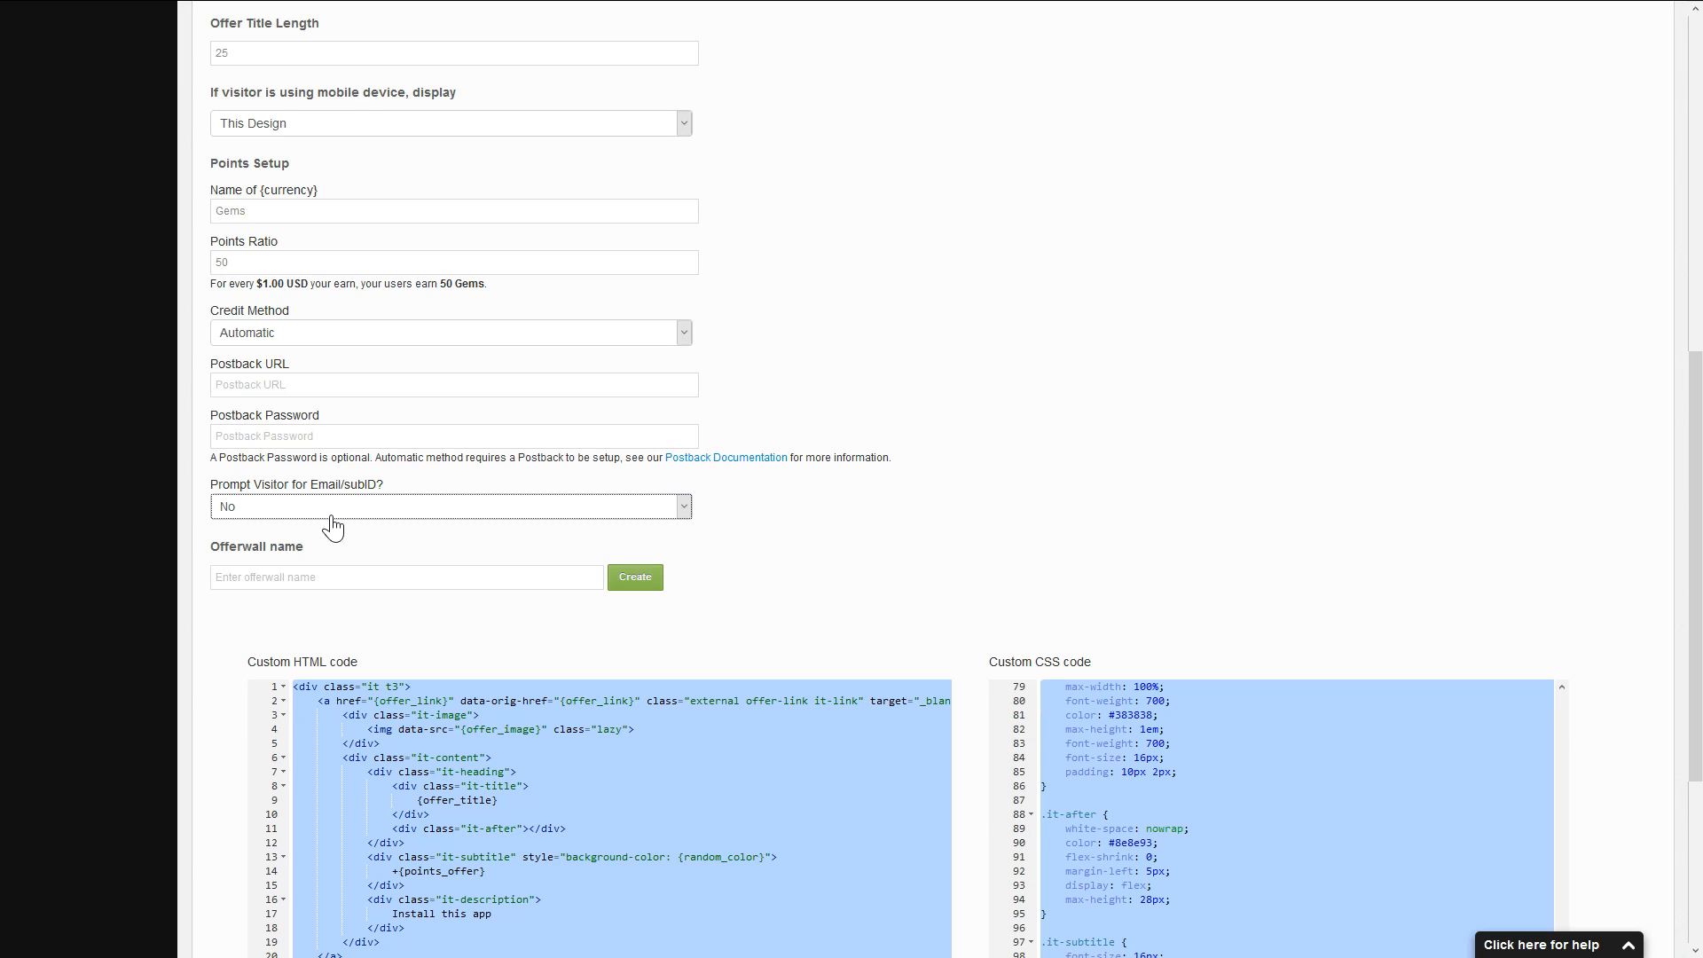
pyautogui.click(284, 584)
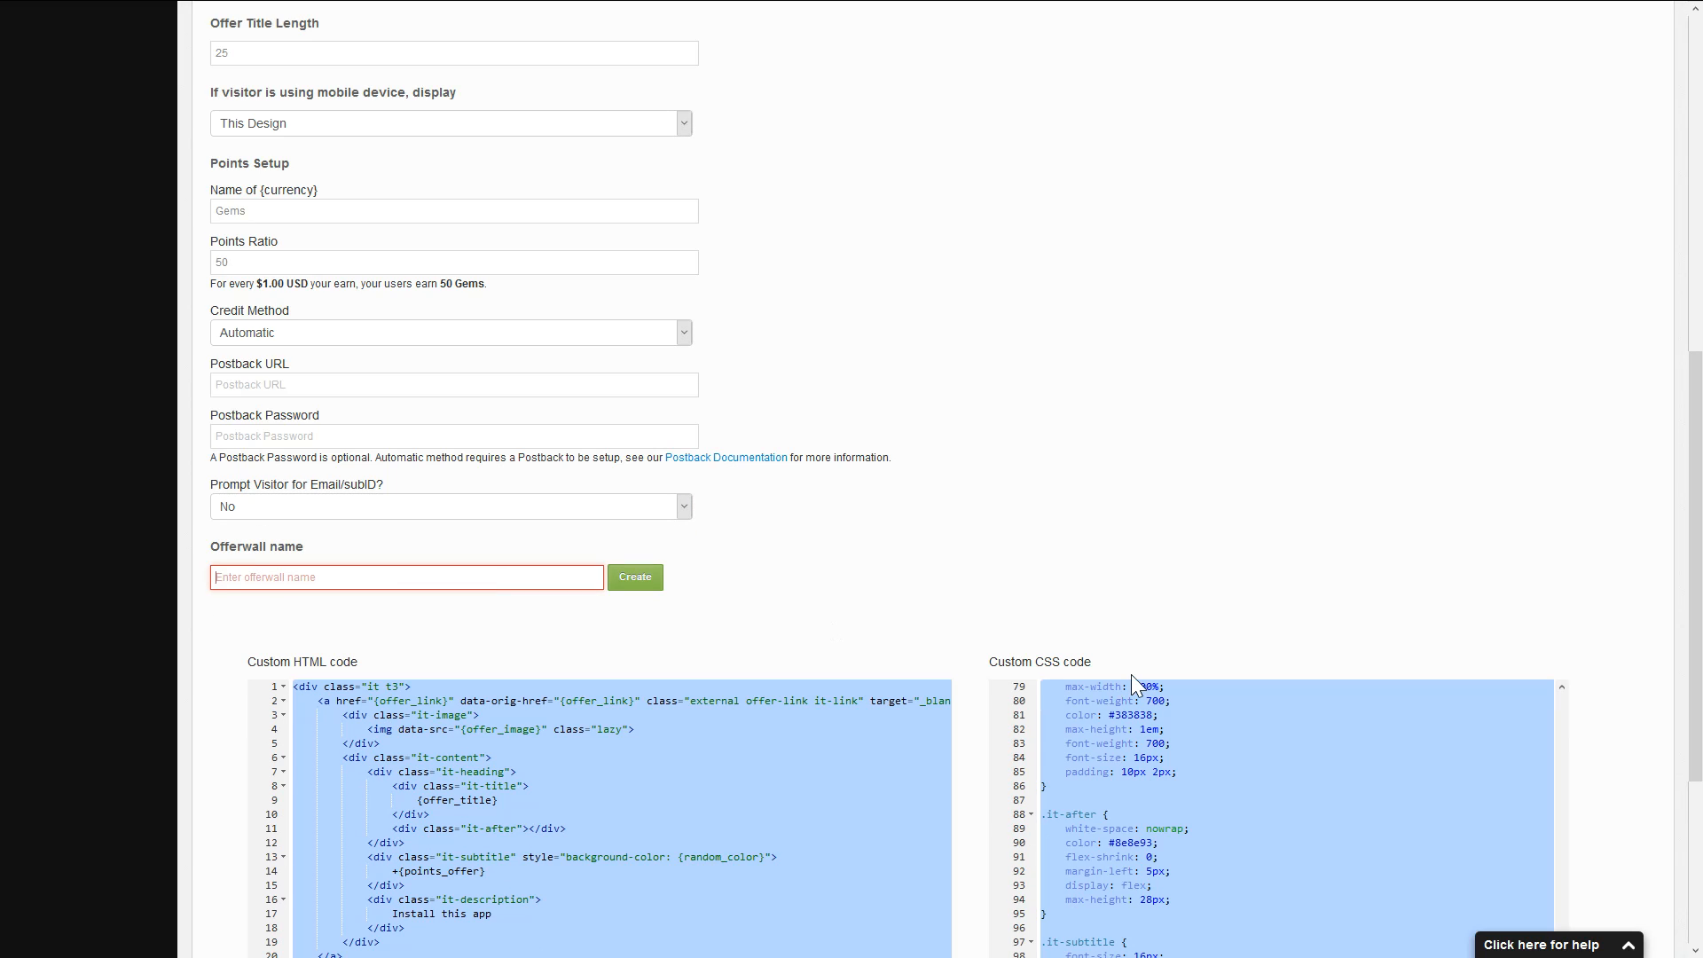
# Examine the offerwall's Custom HTML code, focusing on the subtitle block and the "Install this app" description line.
pyautogui.scroll(-2, 896, 488)
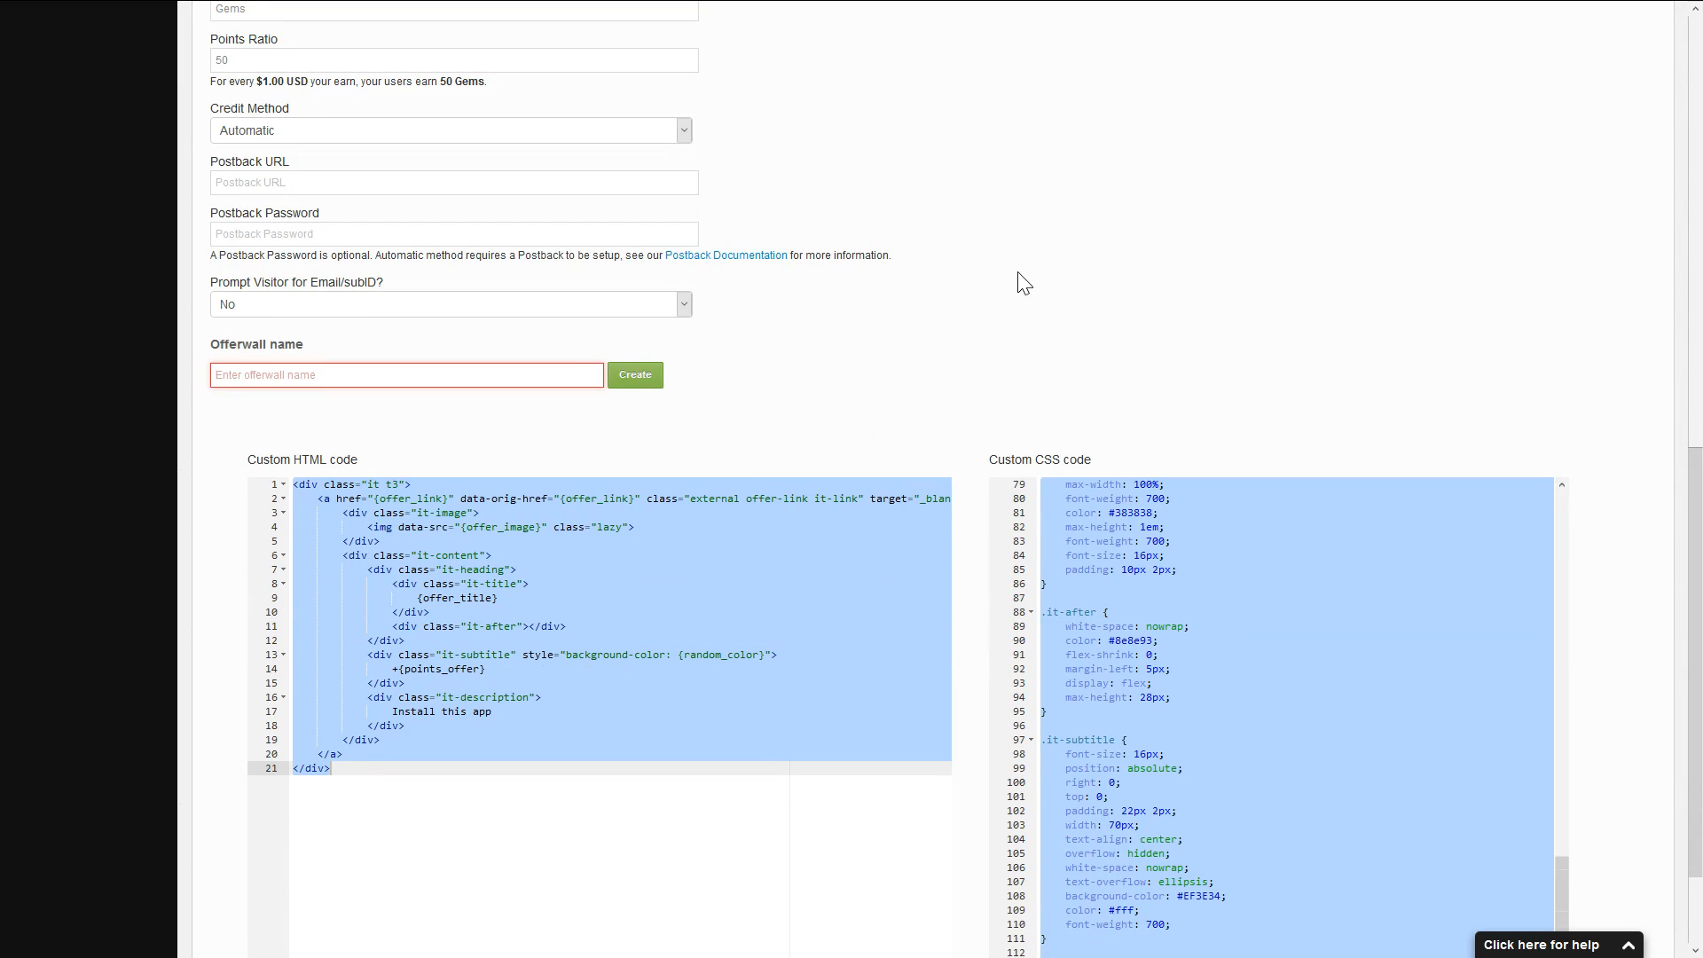
pyautogui.scroll(1, 1020, 293)
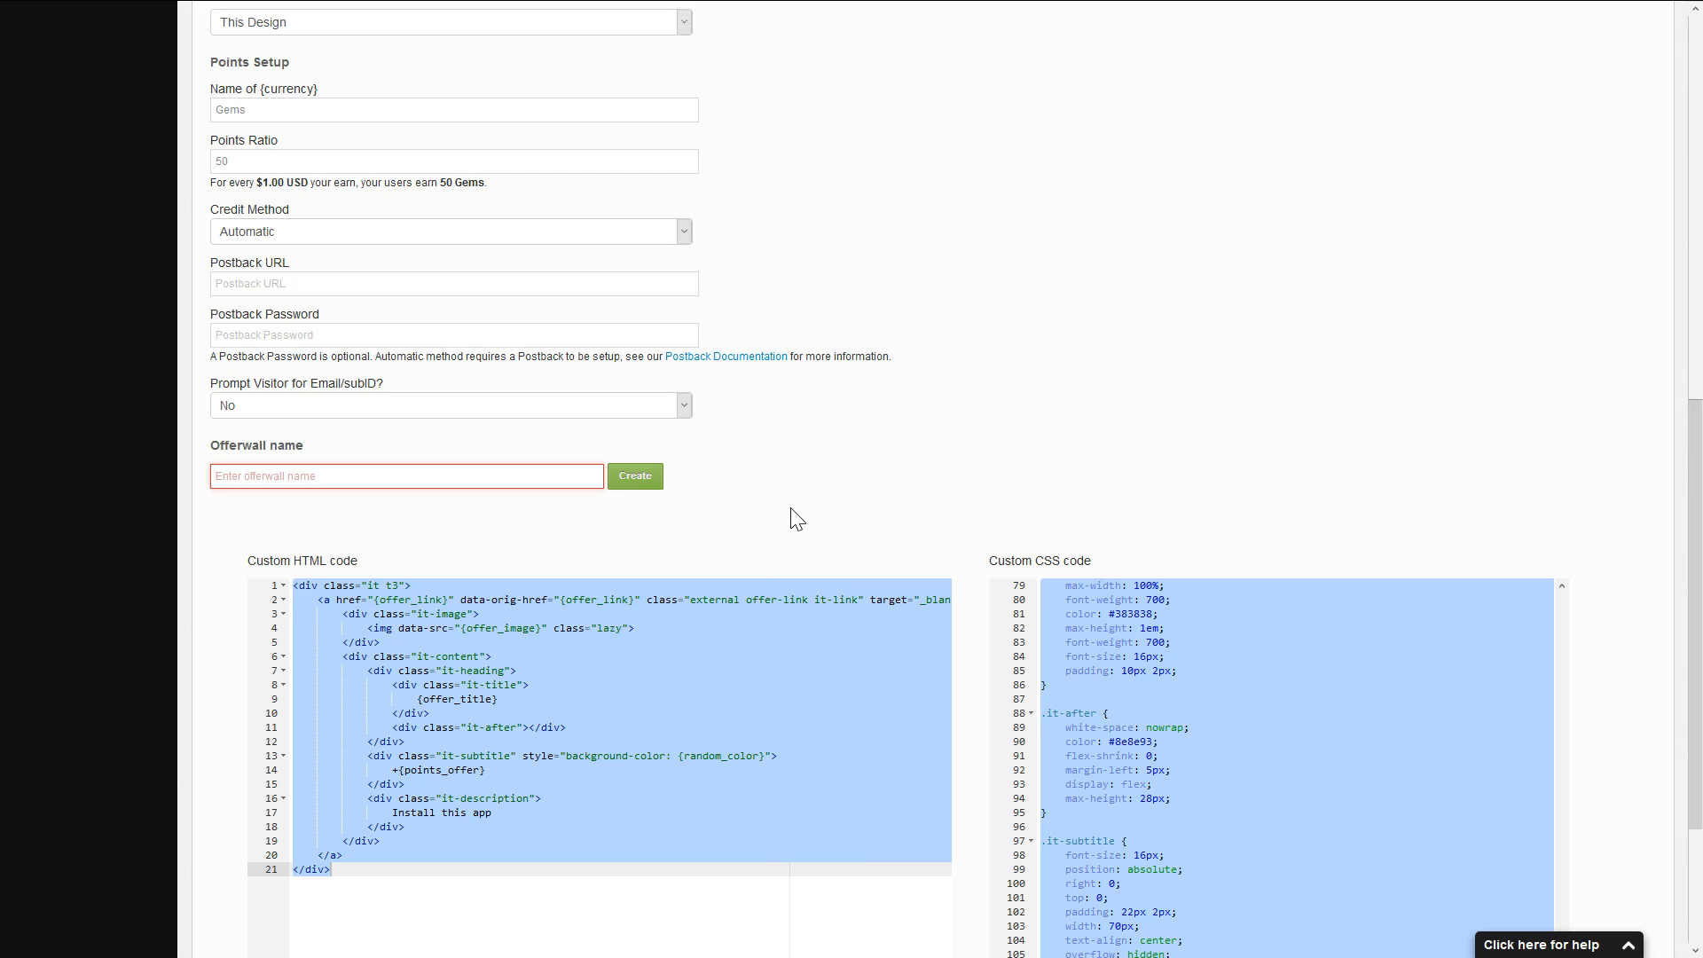
pyautogui.click(578, 768)
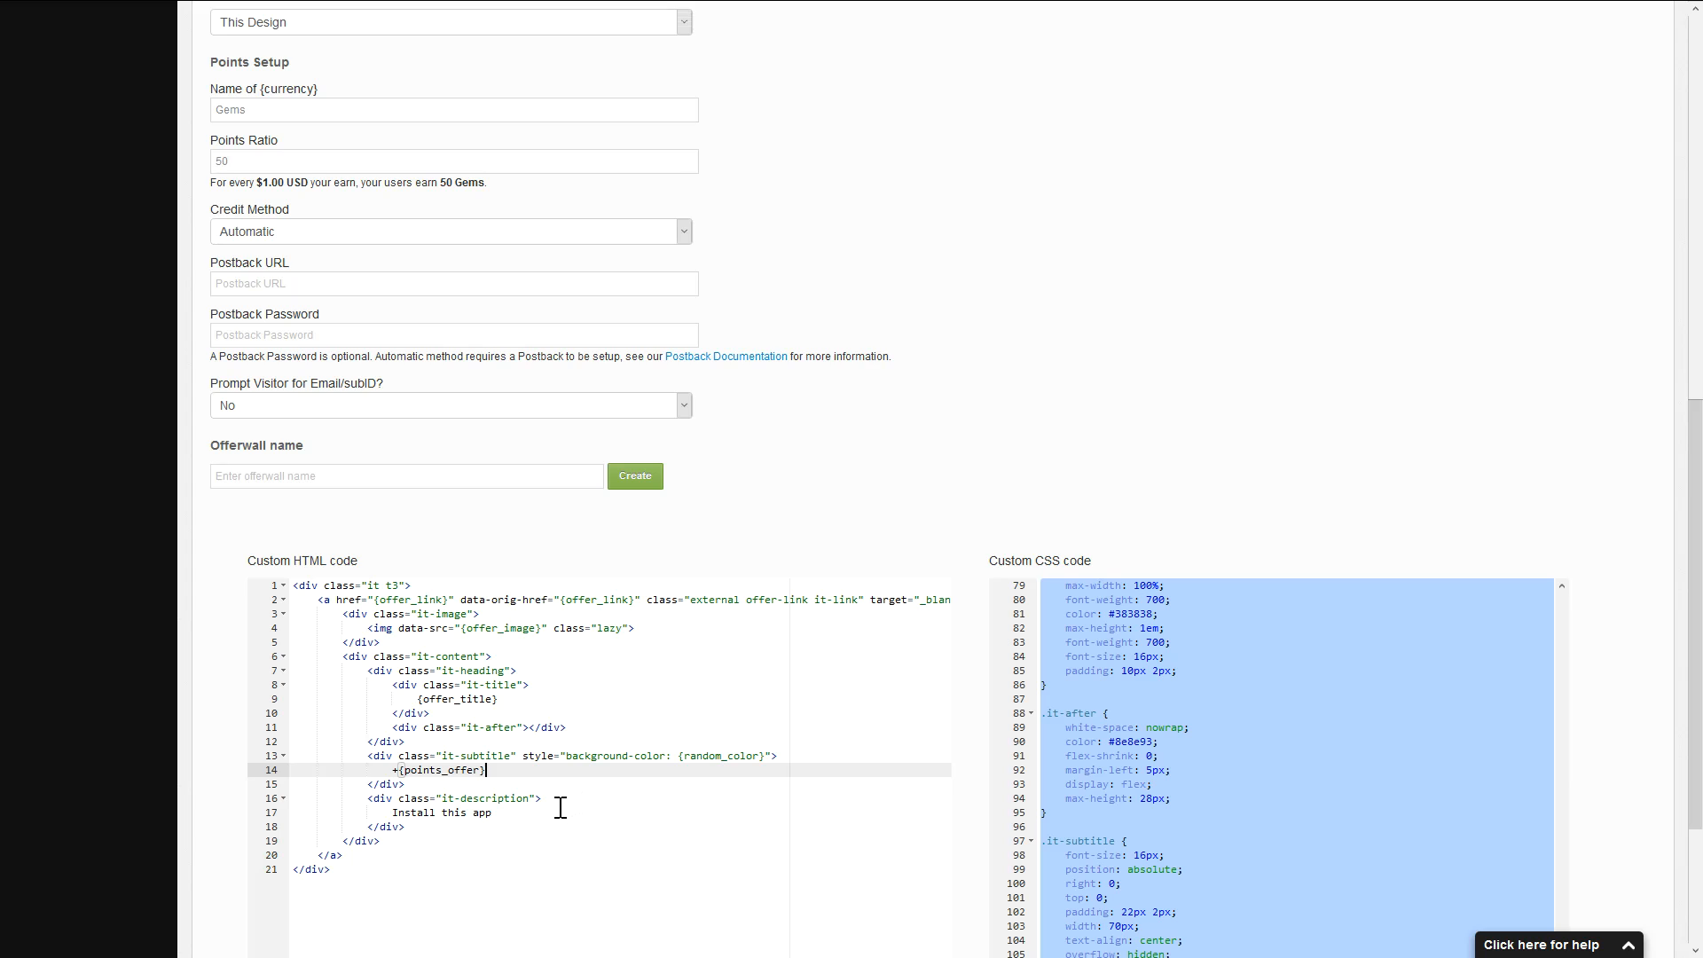
pyautogui.click(356, 877)
pyautogui.moveTo(356, 879); pyautogui.dragTo(601, 901)
pyautogui.click(460, 756)
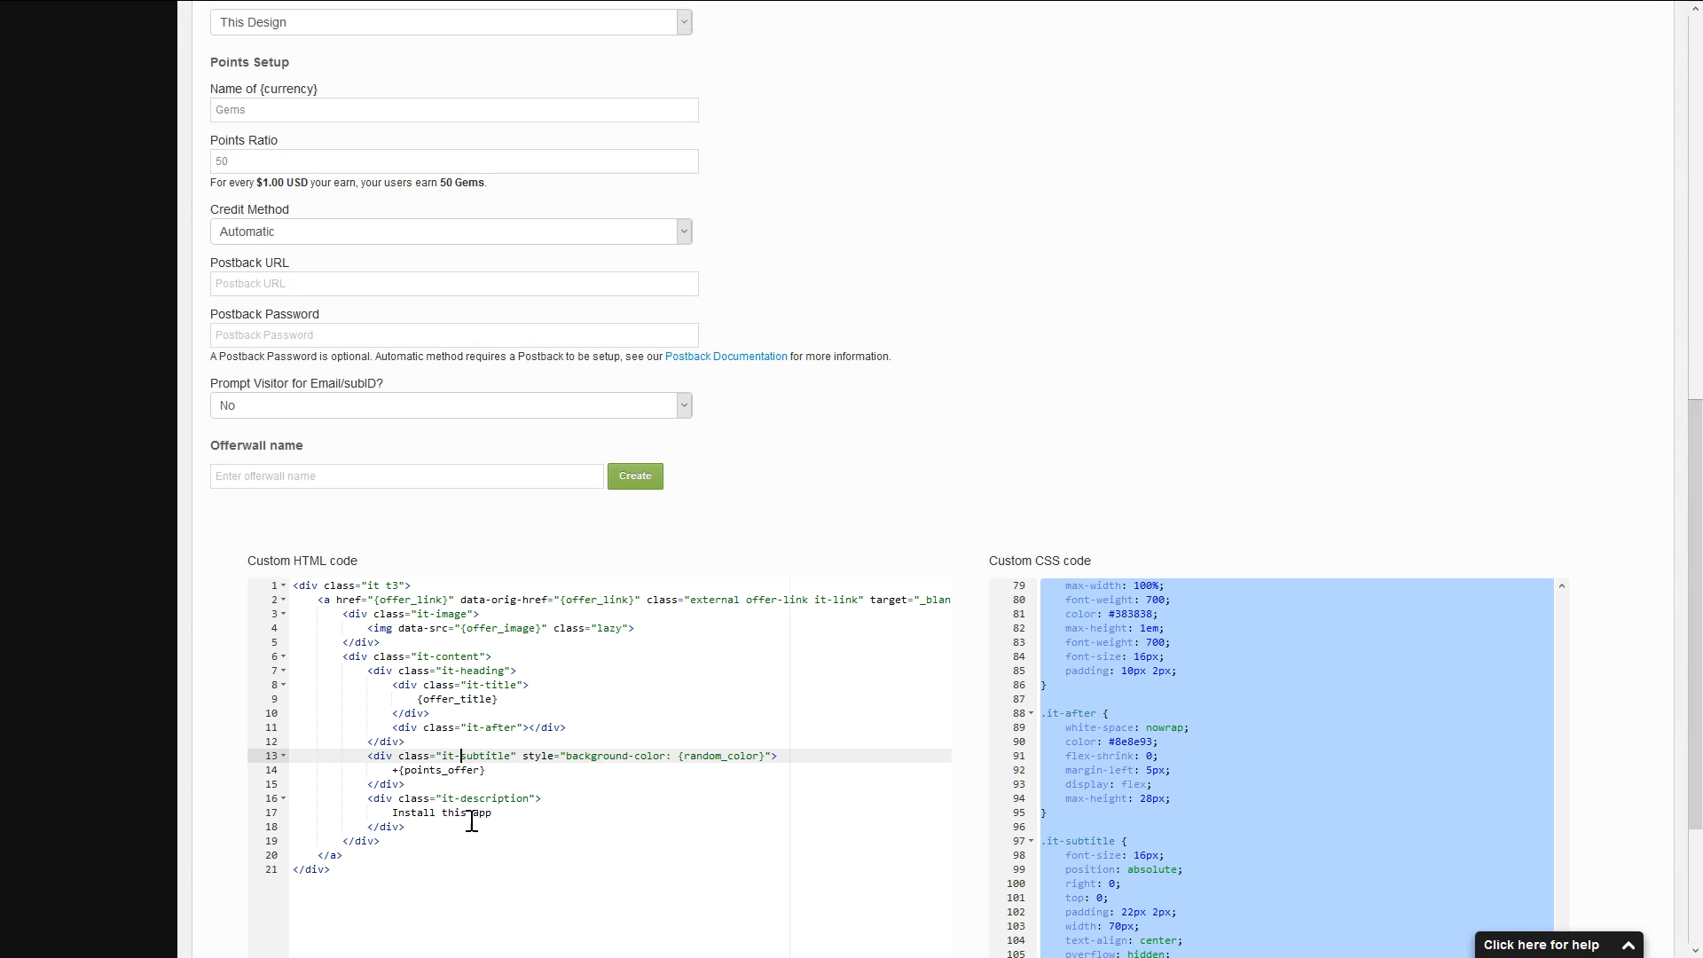
pyautogui.moveTo(502, 815); pyautogui.dragTo(451, 812)
pyautogui.click(505, 783)
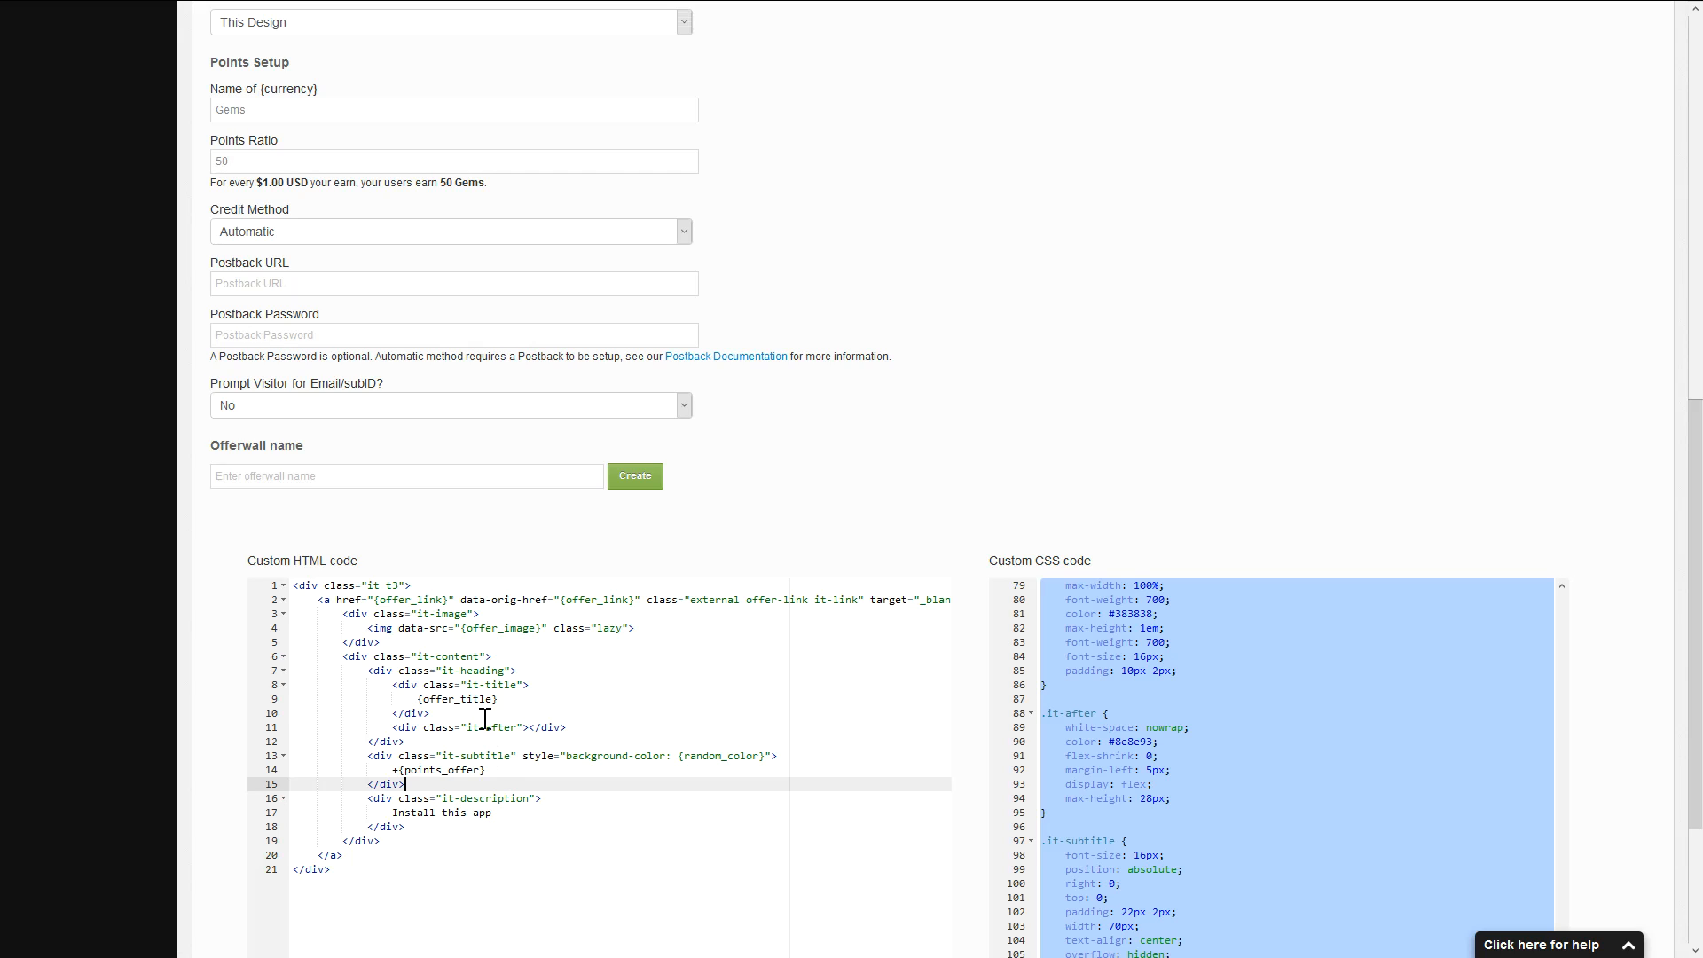
pyautogui.click(485, 717)
pyautogui.scroll(1, 551, 725)
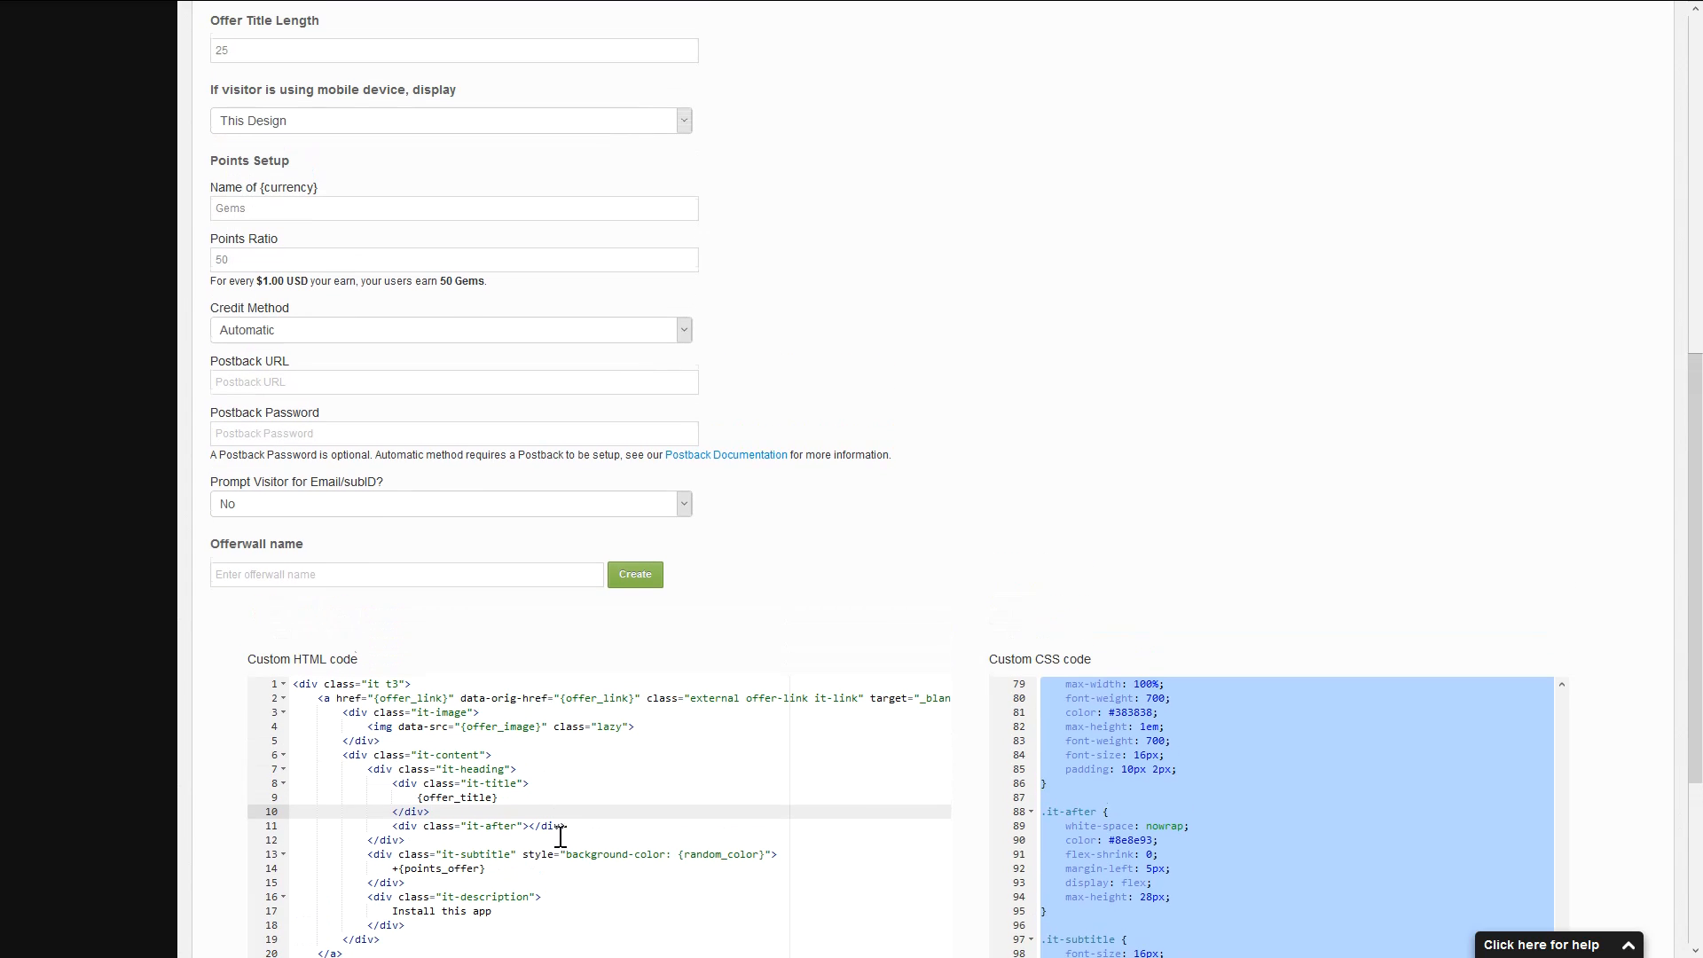
pyautogui.click(477, 916)
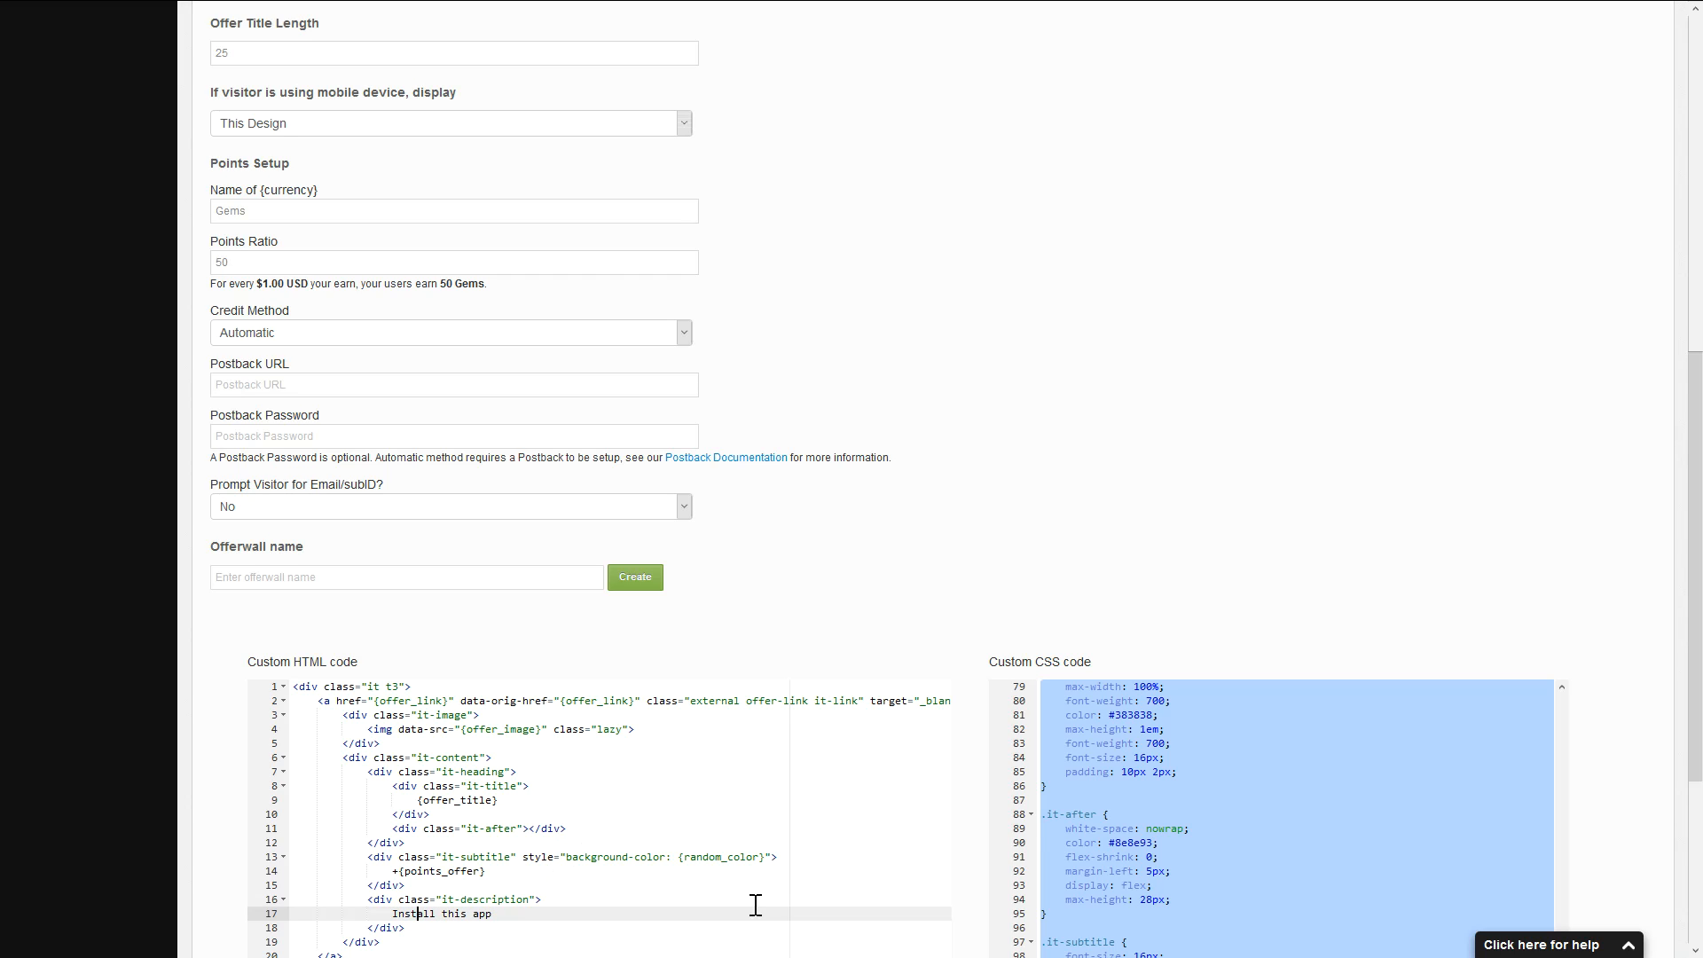
pyautogui.scroll(-1, 887, 816)
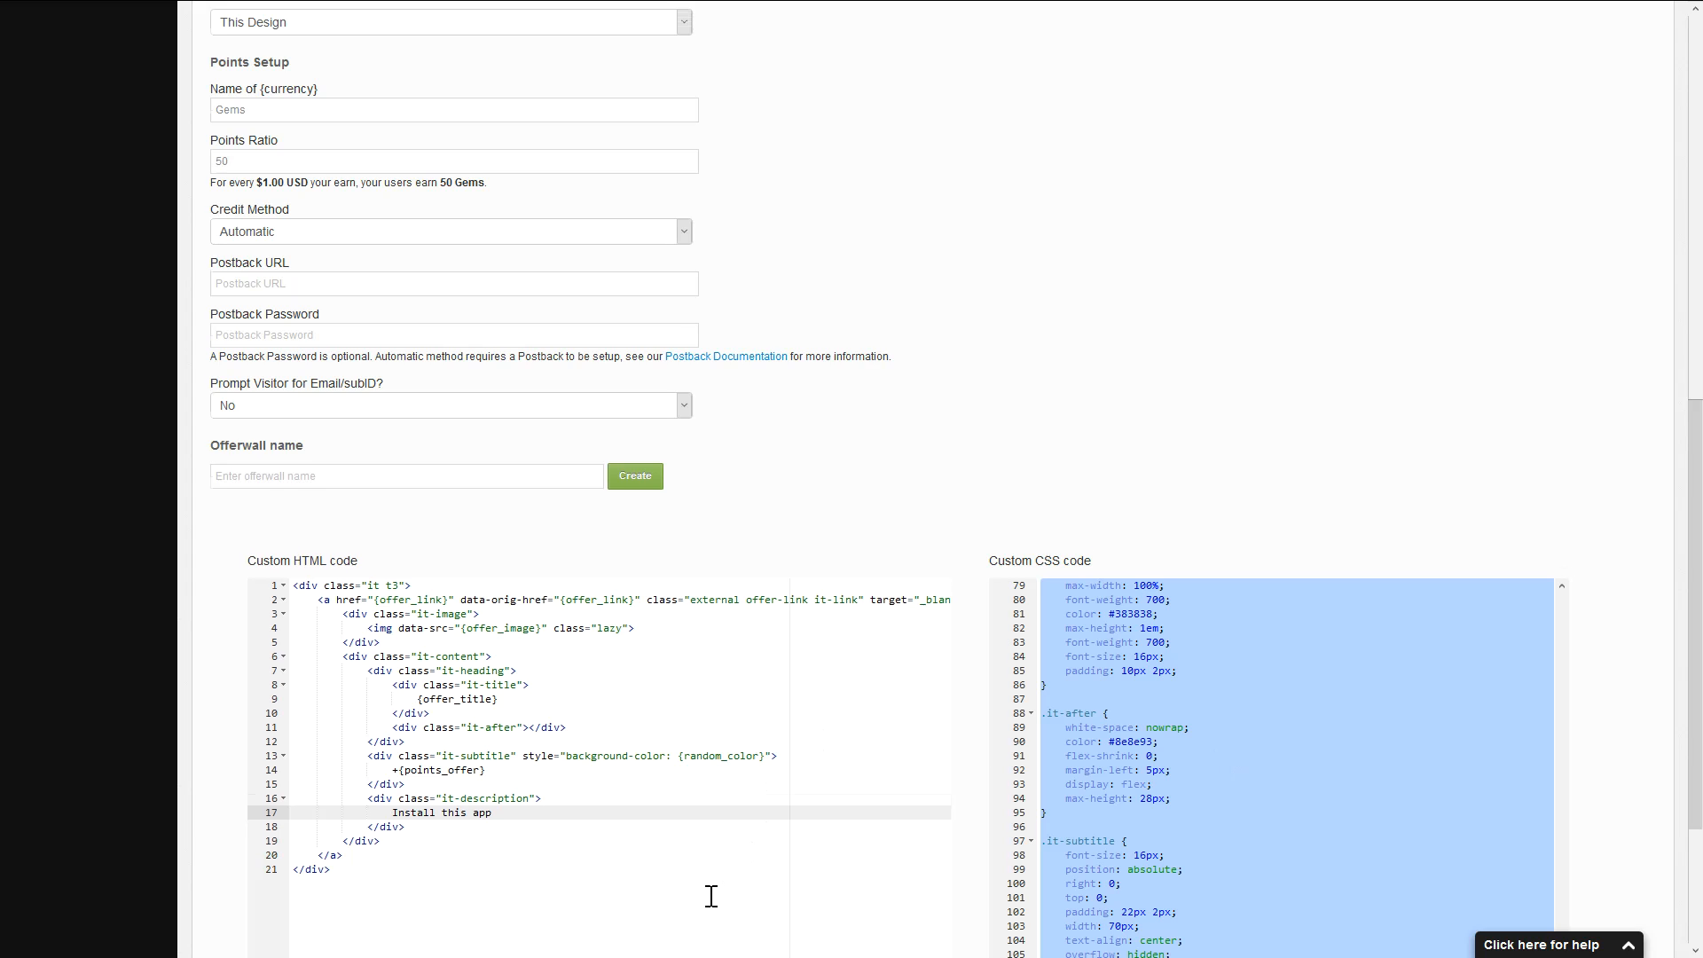
# Highlight the {offer_title} and {points_offer} placeholders in the Custom HTML code to examine them.
pyautogui.scroll(-1, 711, 897)
pyautogui.moveTo(534, 606); pyautogui.dragTo(415, 603)
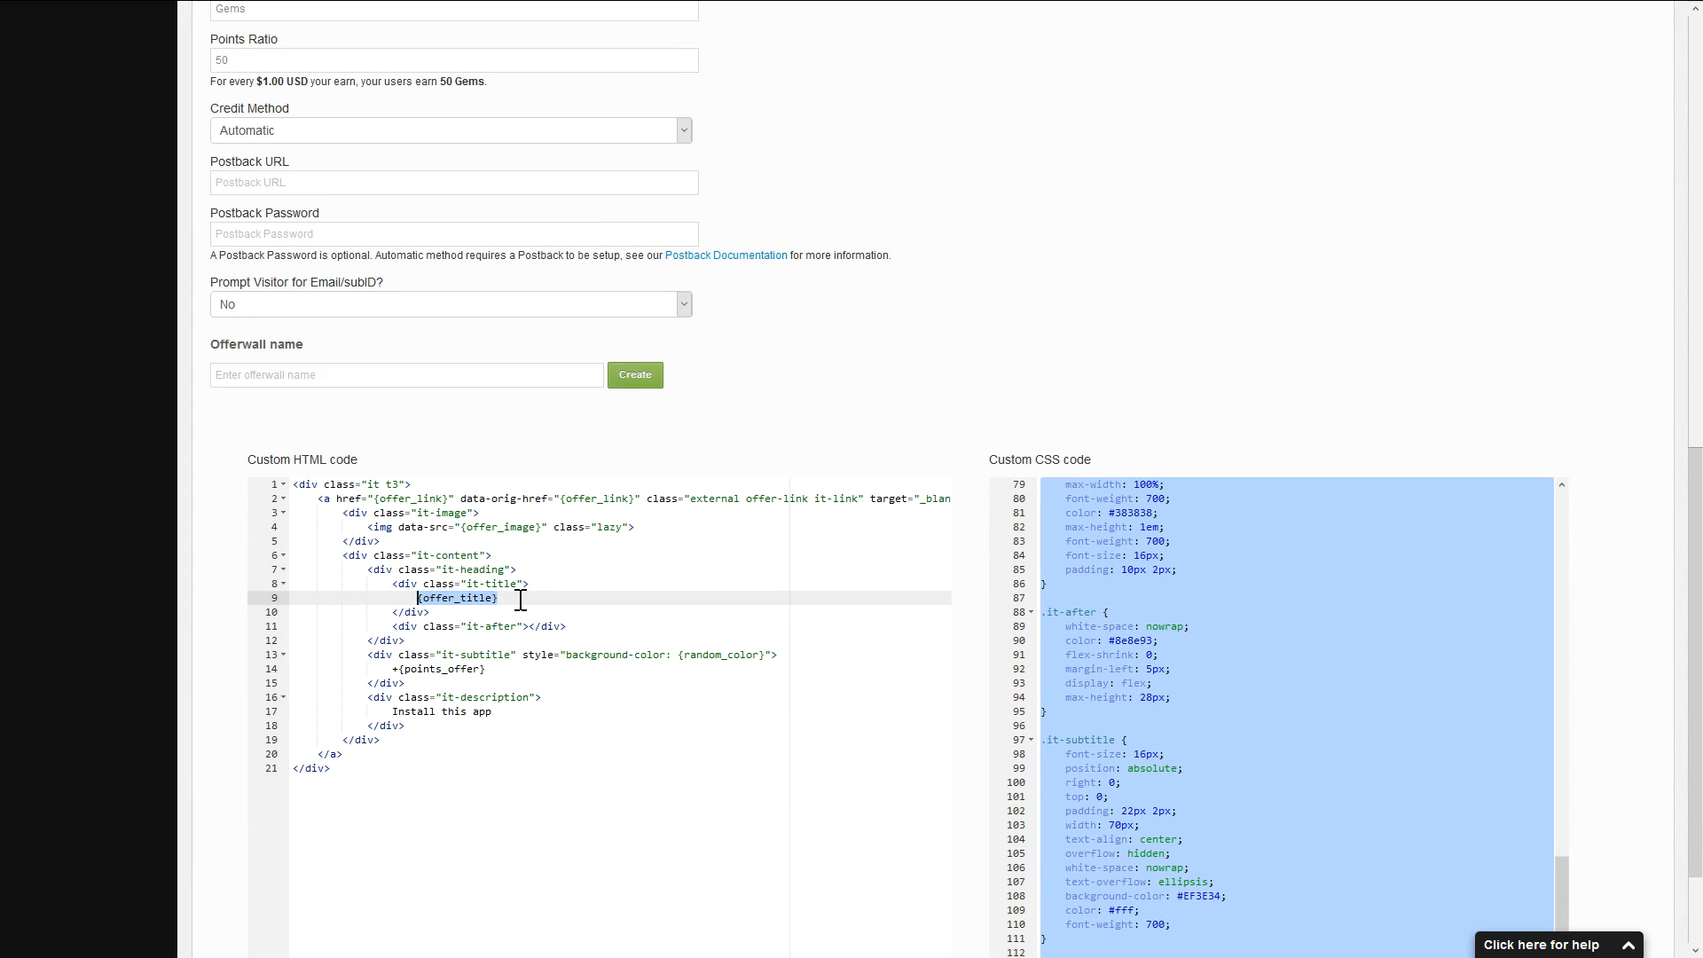
pyautogui.click(479, 669)
pyautogui.moveTo(458, 671); pyautogui.dragTo(403, 672)
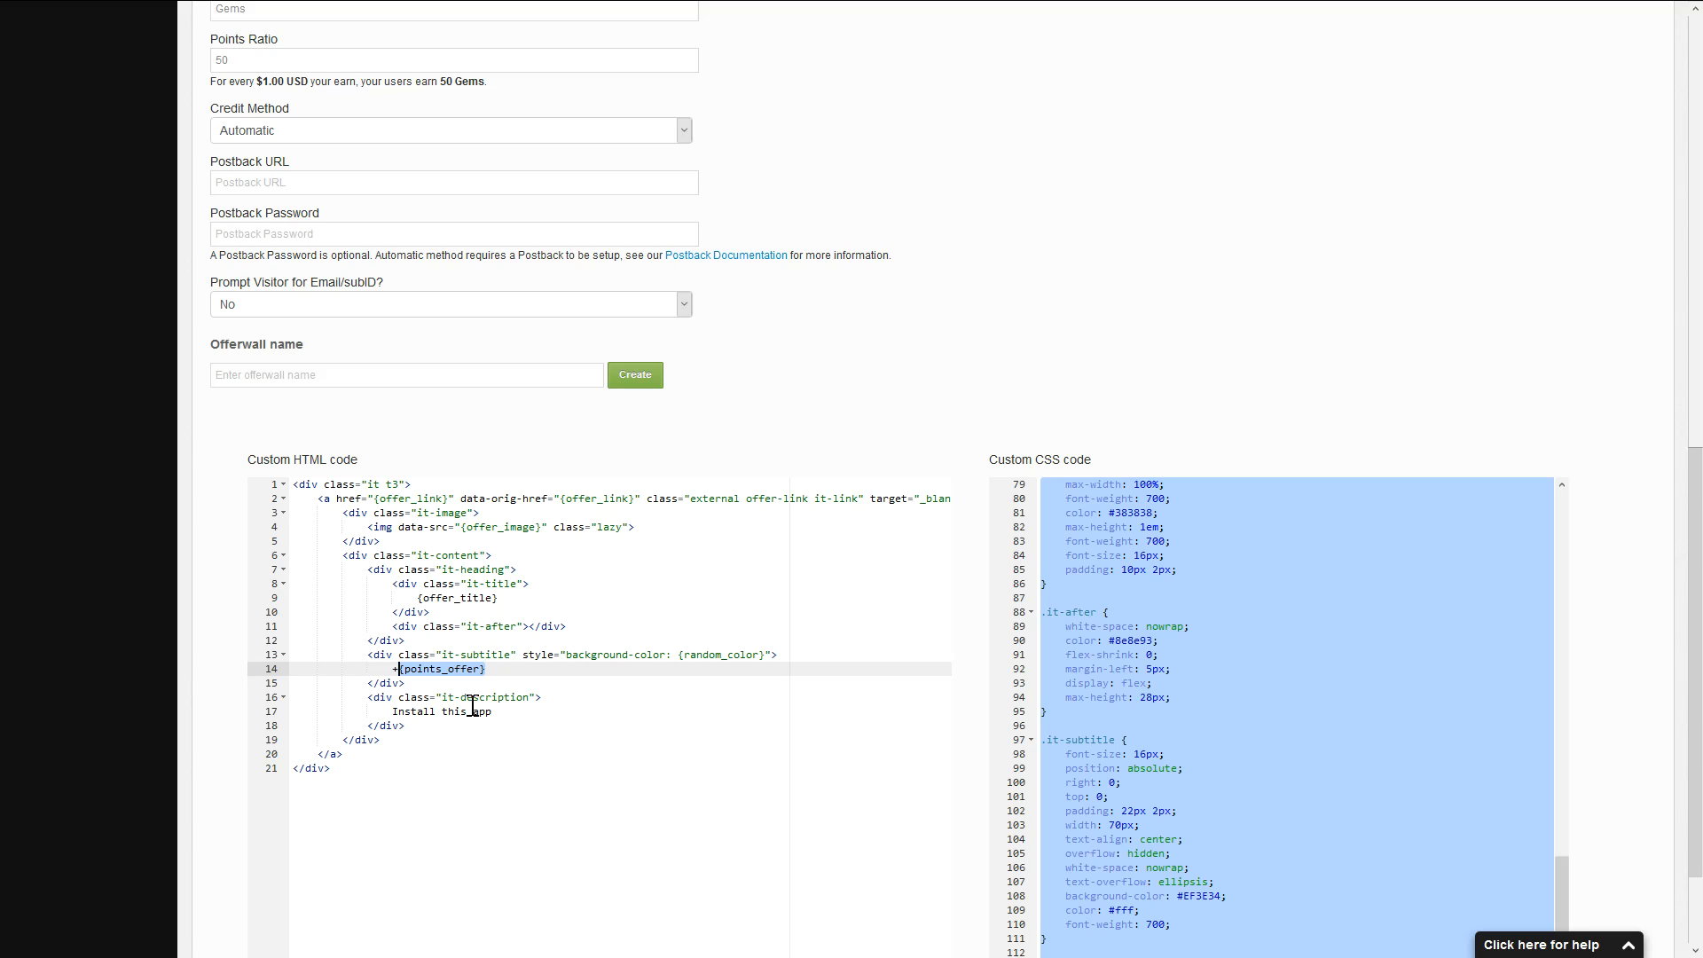
# Highlight the {random_color} placeholder in the Custom HTML, compare it with the OfferWall Template 3 preview image, and return to the setup form.
pyautogui.click(760, 655)
pyautogui.moveTo(677, 656); pyautogui.dragTo(765, 657)
pyautogui.click(767, 657)
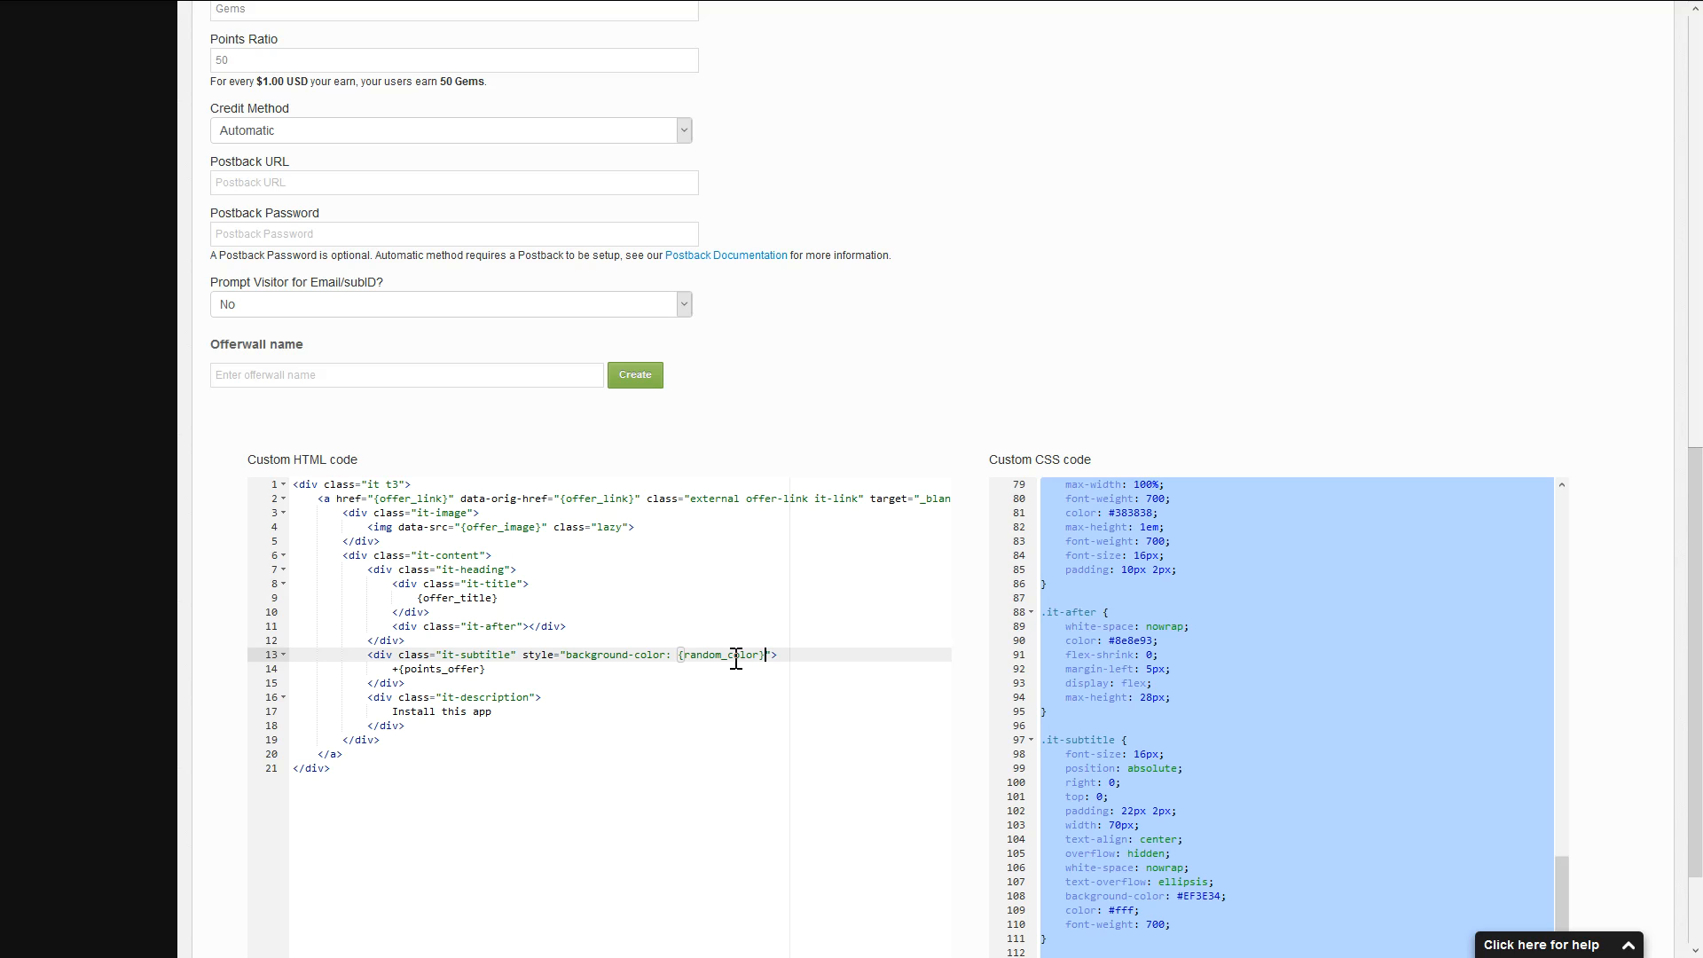
pyautogui.click(936, 7)
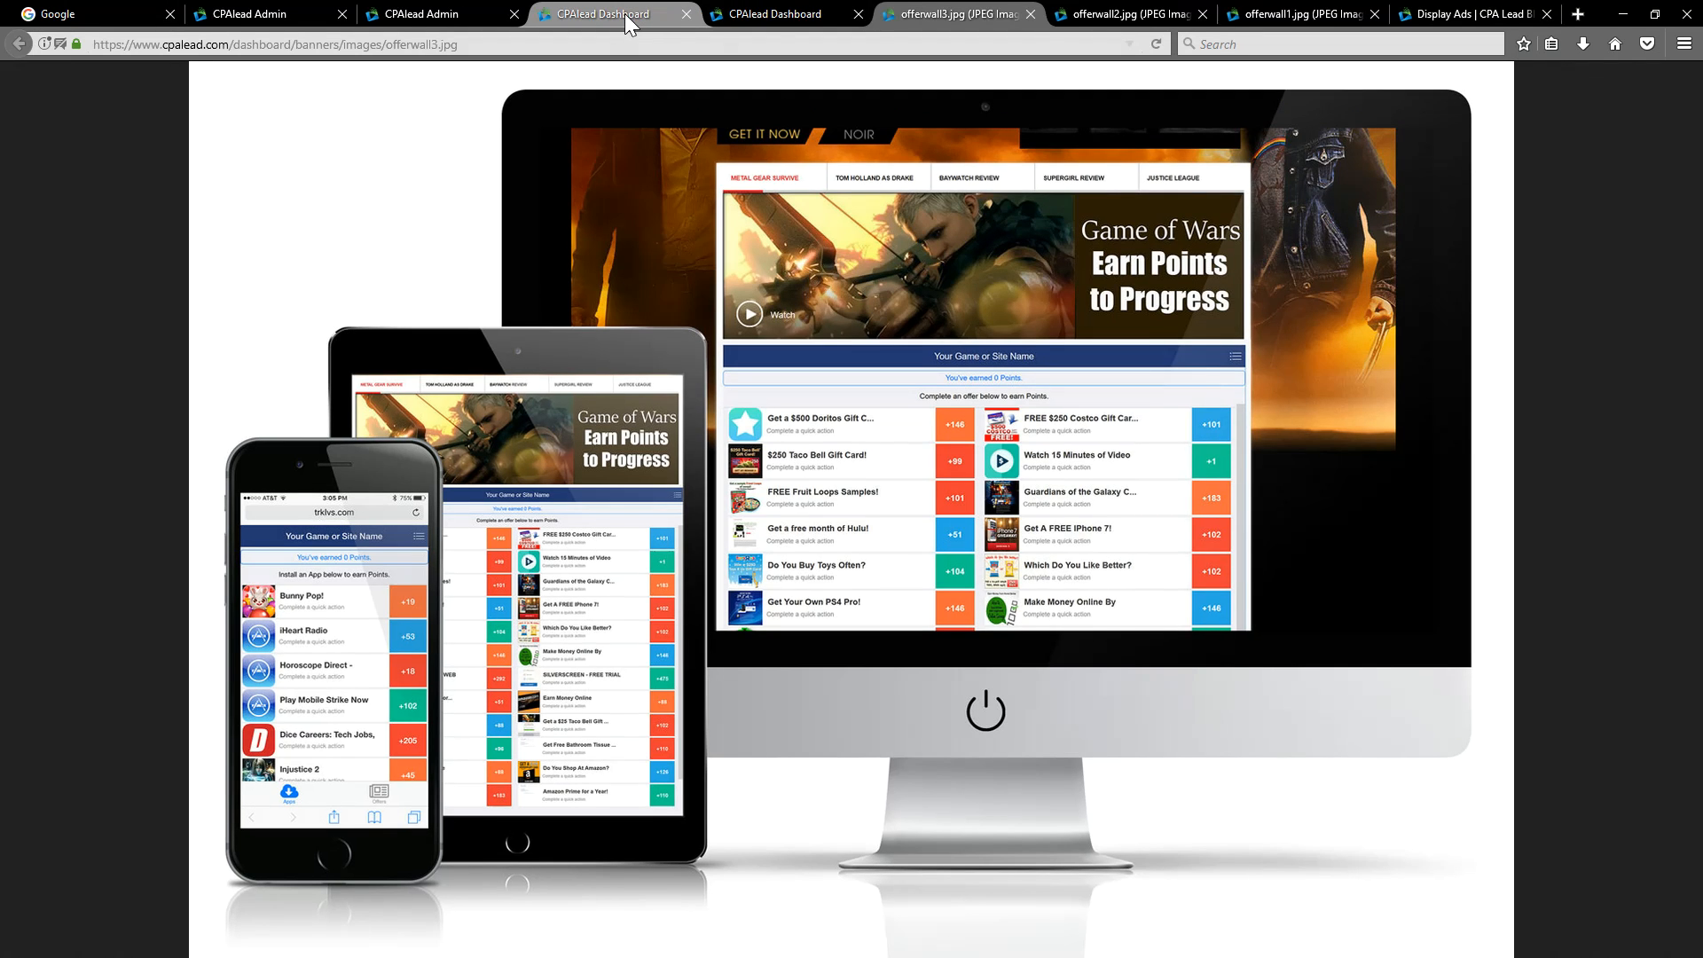
pyautogui.click(630, 13)
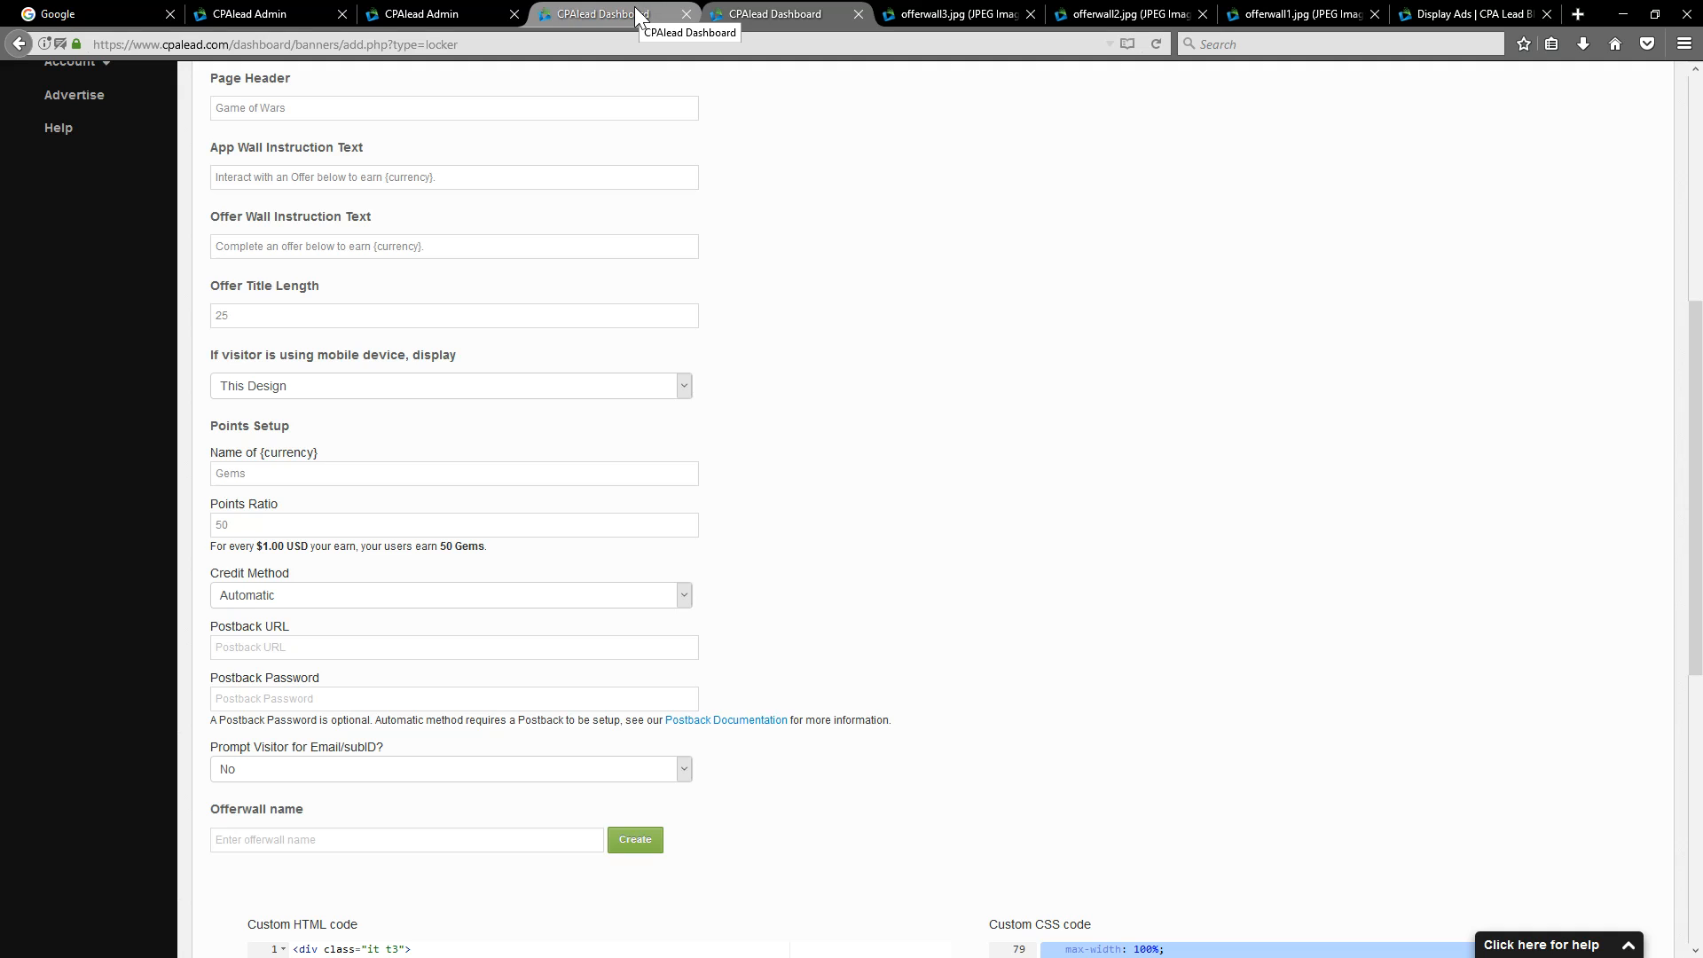
# Examine the offerwall's Custom CSS code, clearing its text selection and focusing on the .it-title and .it-subtitle rules.
pyautogui.scroll(-4, 922, 422)
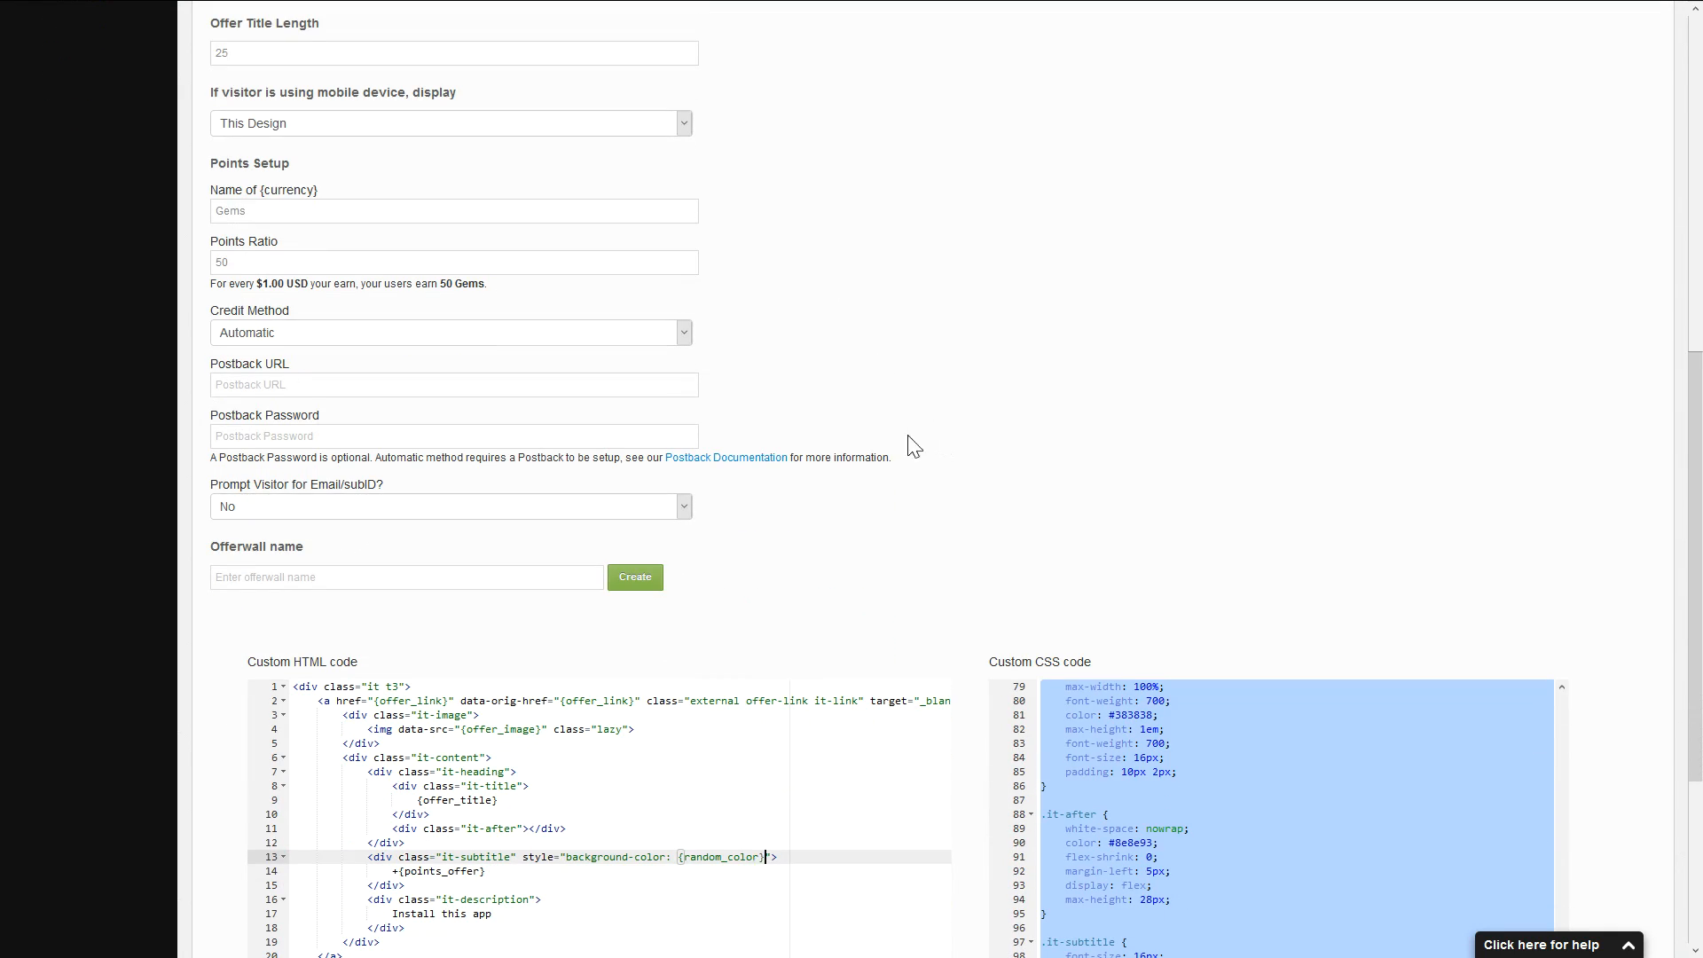
pyautogui.scroll(3, 893, 460)
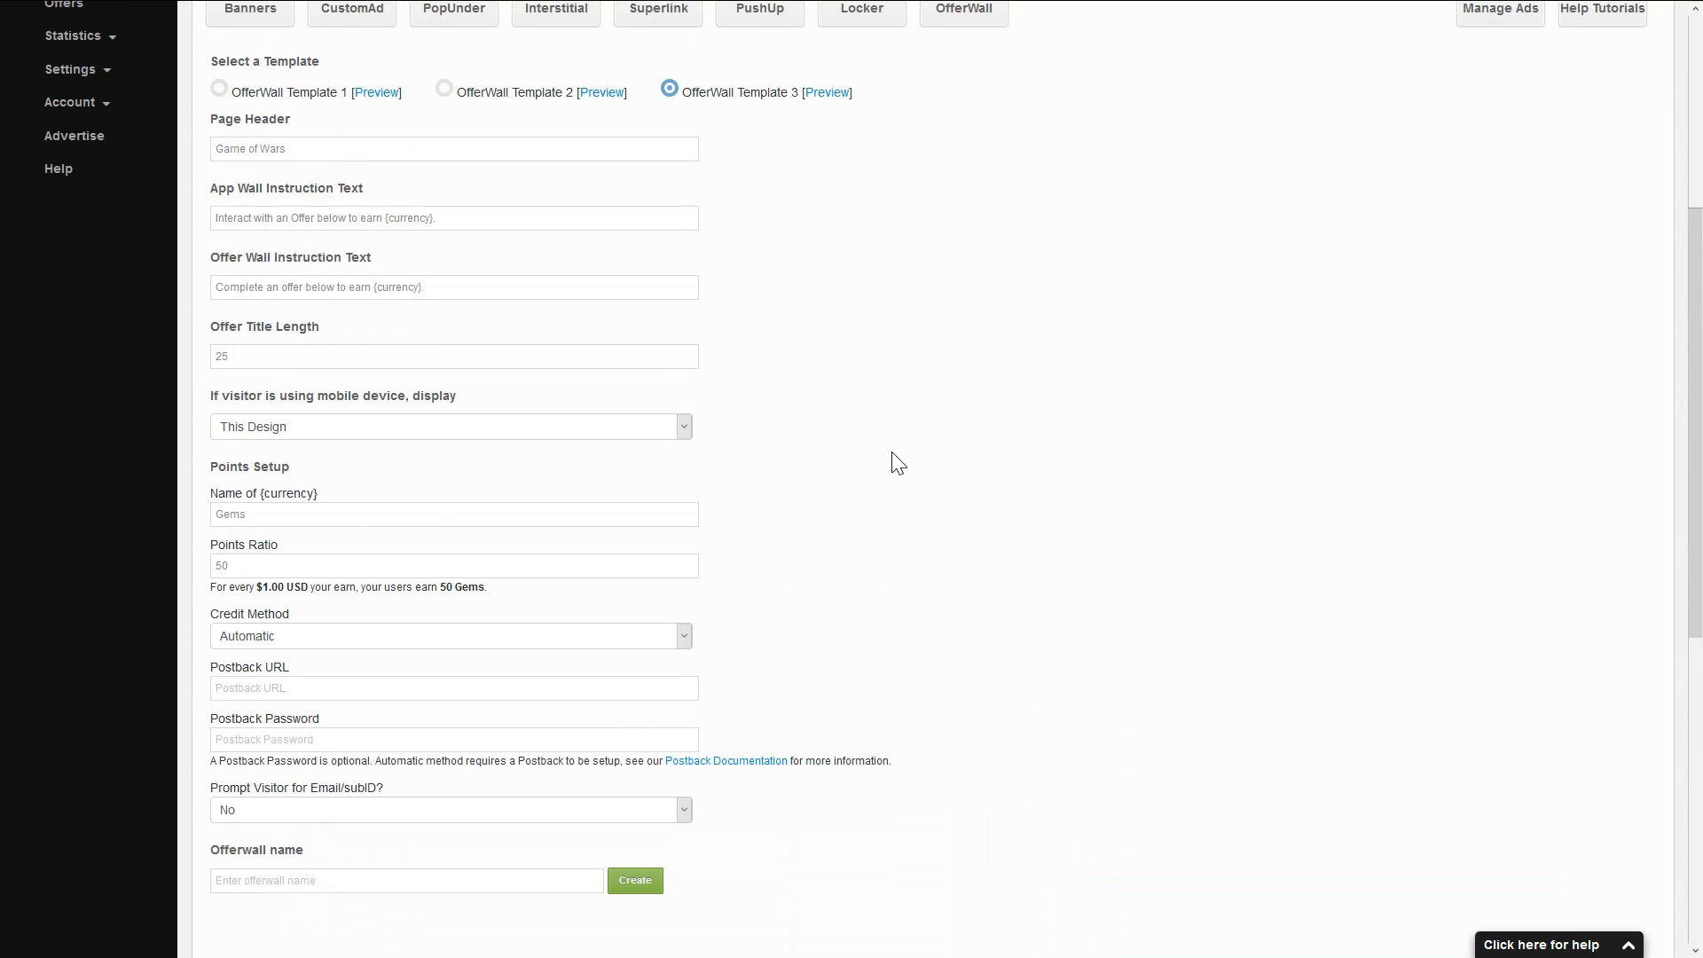
pyautogui.scroll(-5, 893, 457)
pyautogui.scroll(-2, 1079, 726)
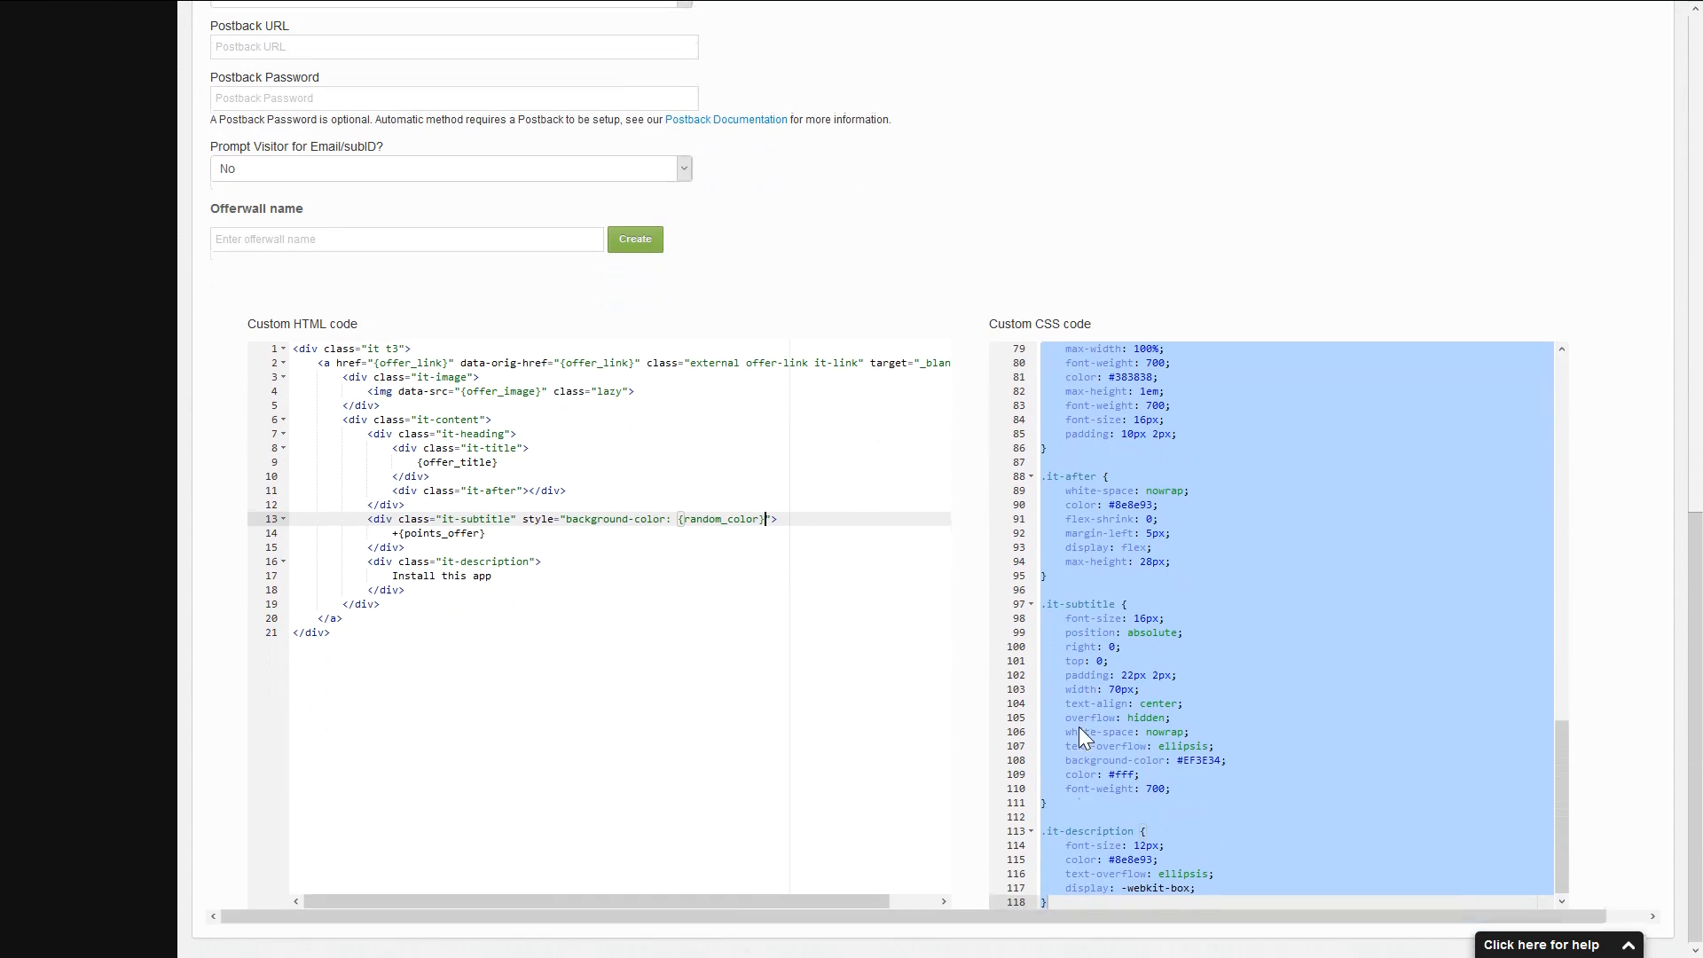
pyautogui.click(1132, 408)
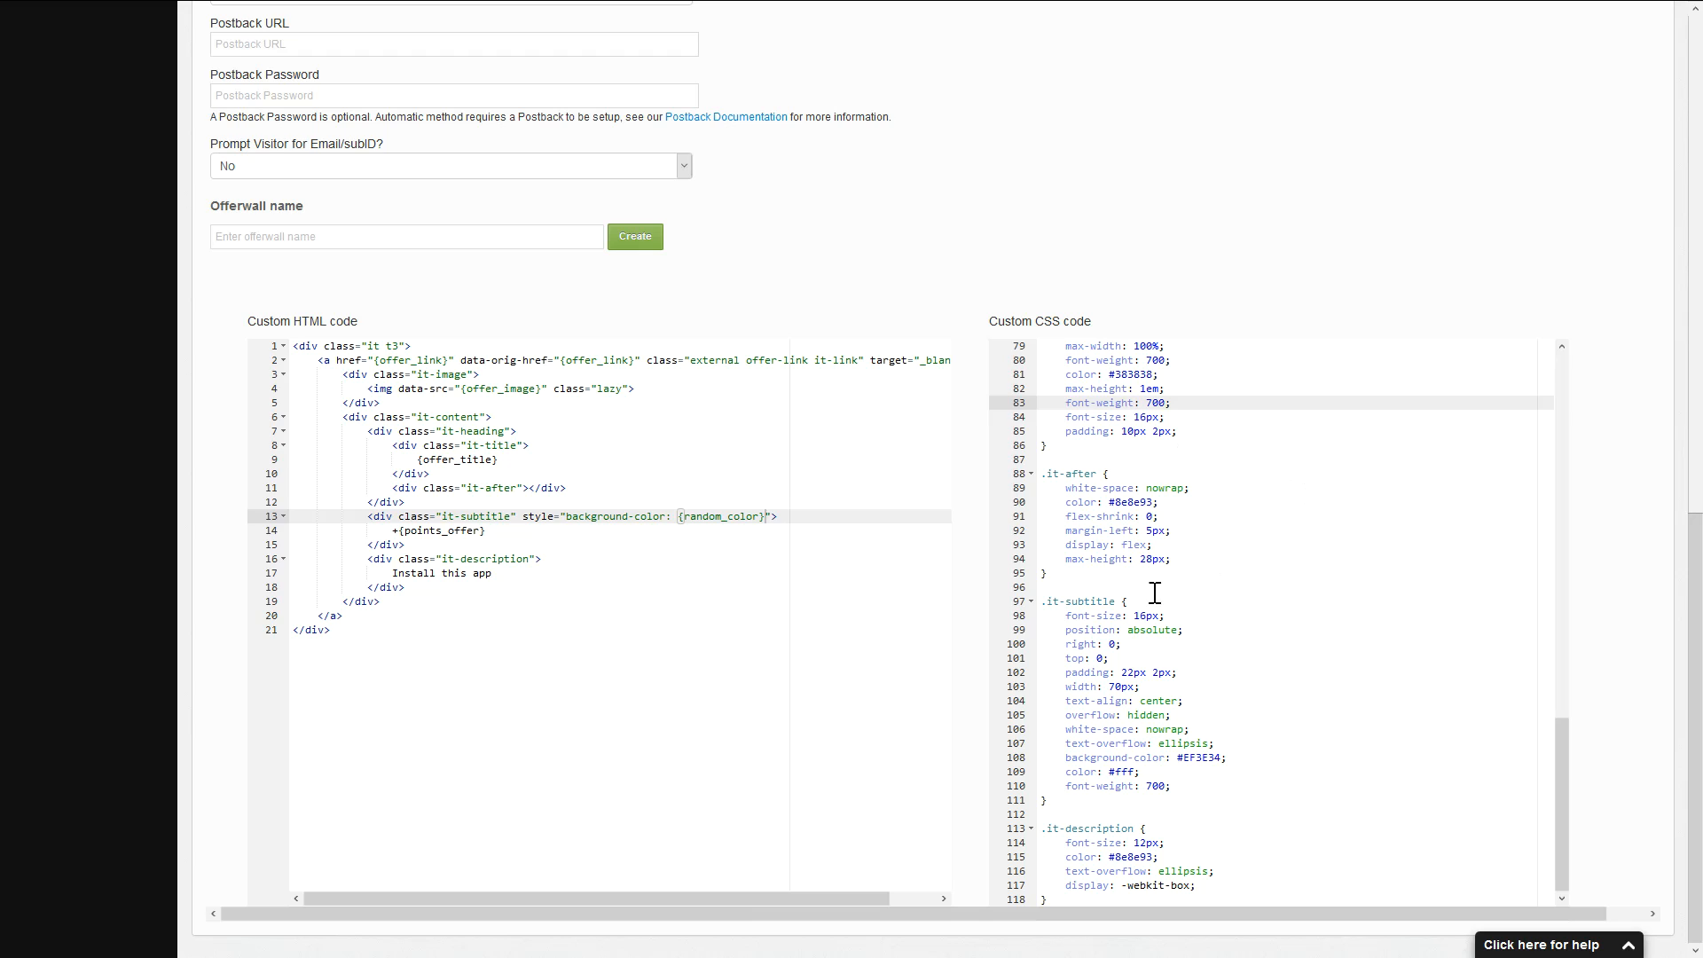
pyautogui.click(1225, 660)
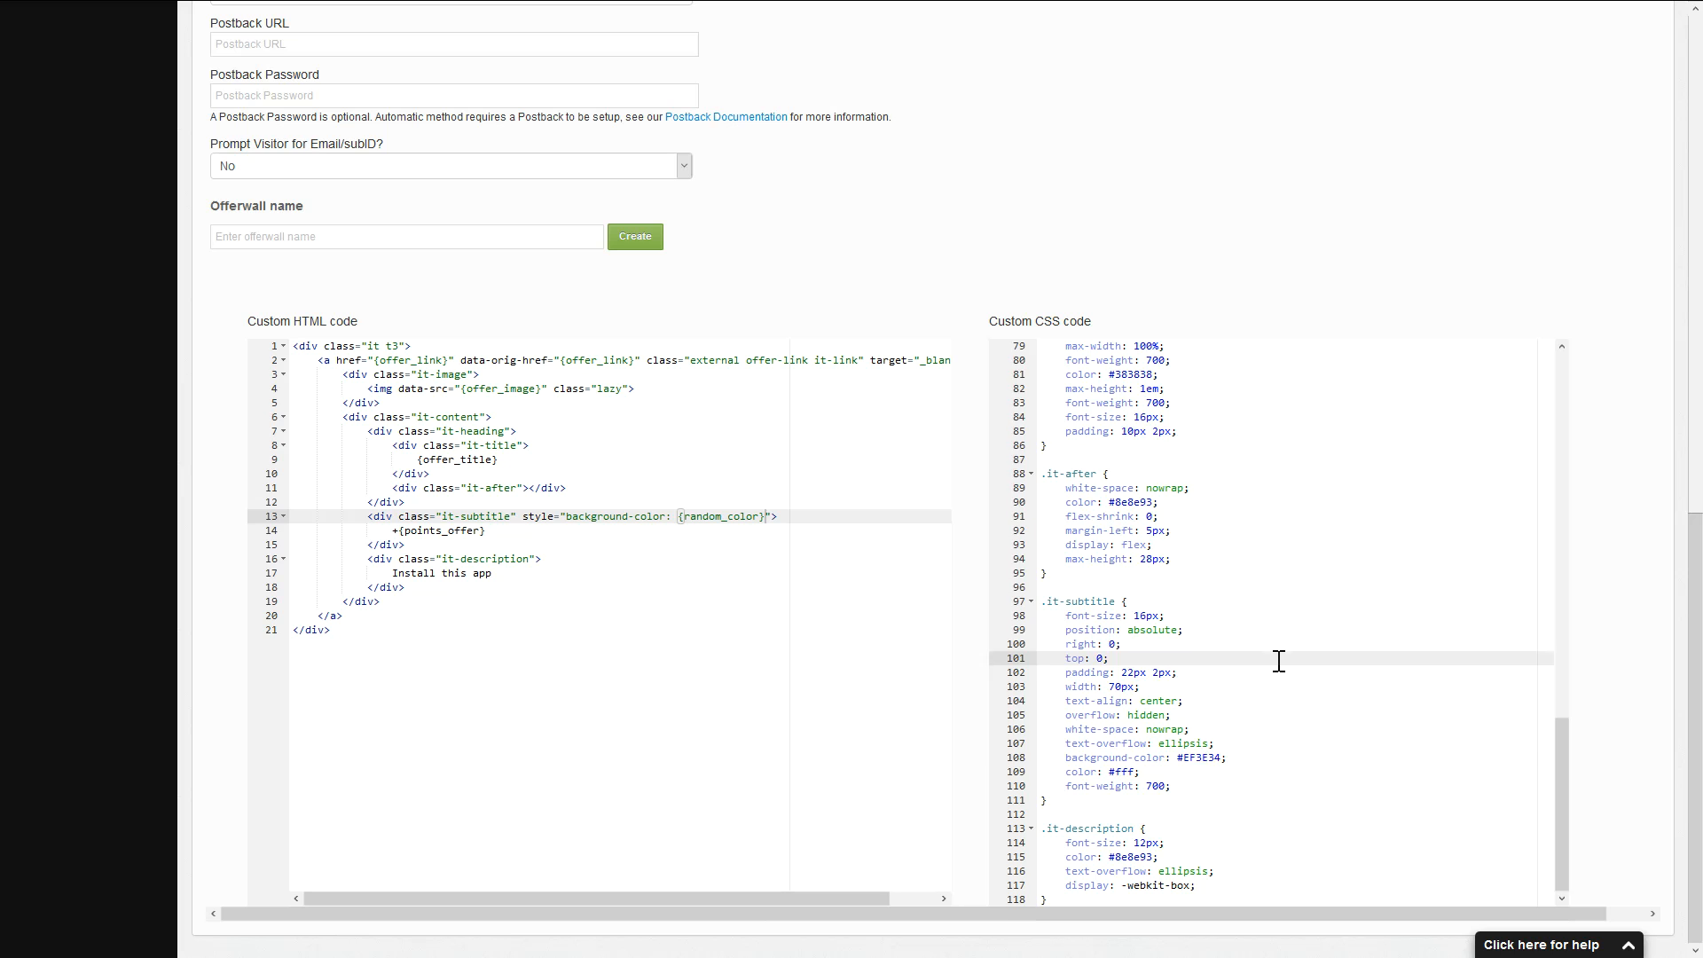
# Review the offerwall form's settings from the template choice down to the empty Offerwall name field.
pyautogui.scroll(3, 1277, 657)
pyautogui.scroll(1, 982, 558)
pyautogui.scroll(4, 982, 557)
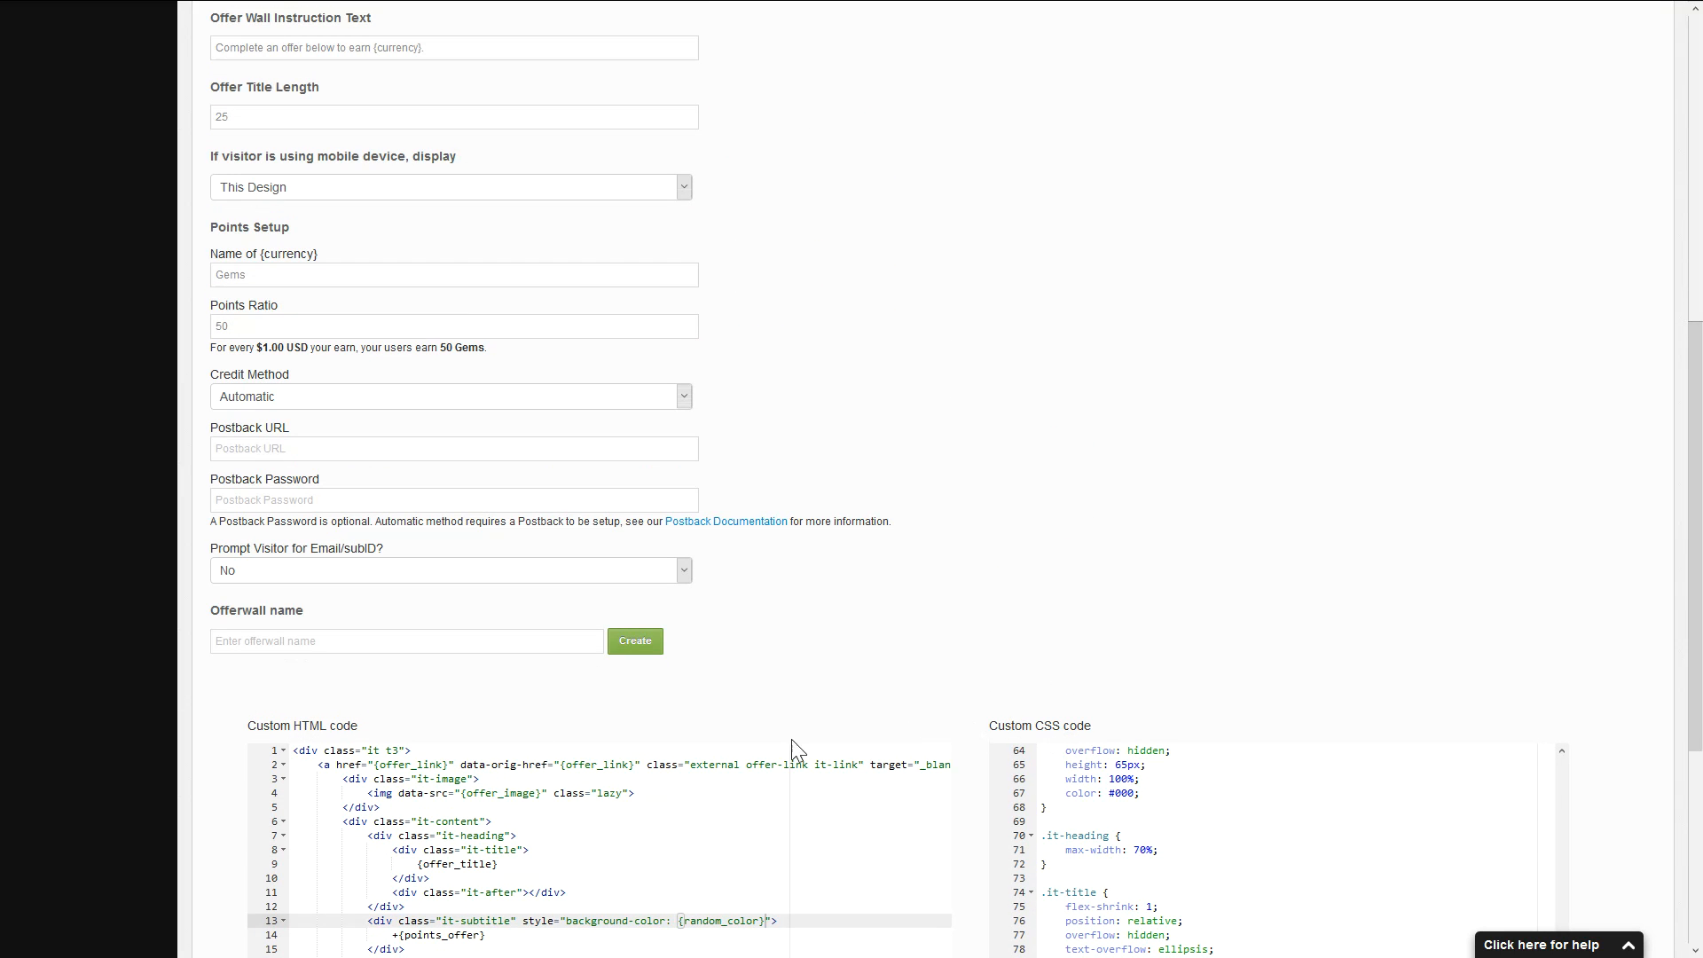
pyautogui.click(283, 640)
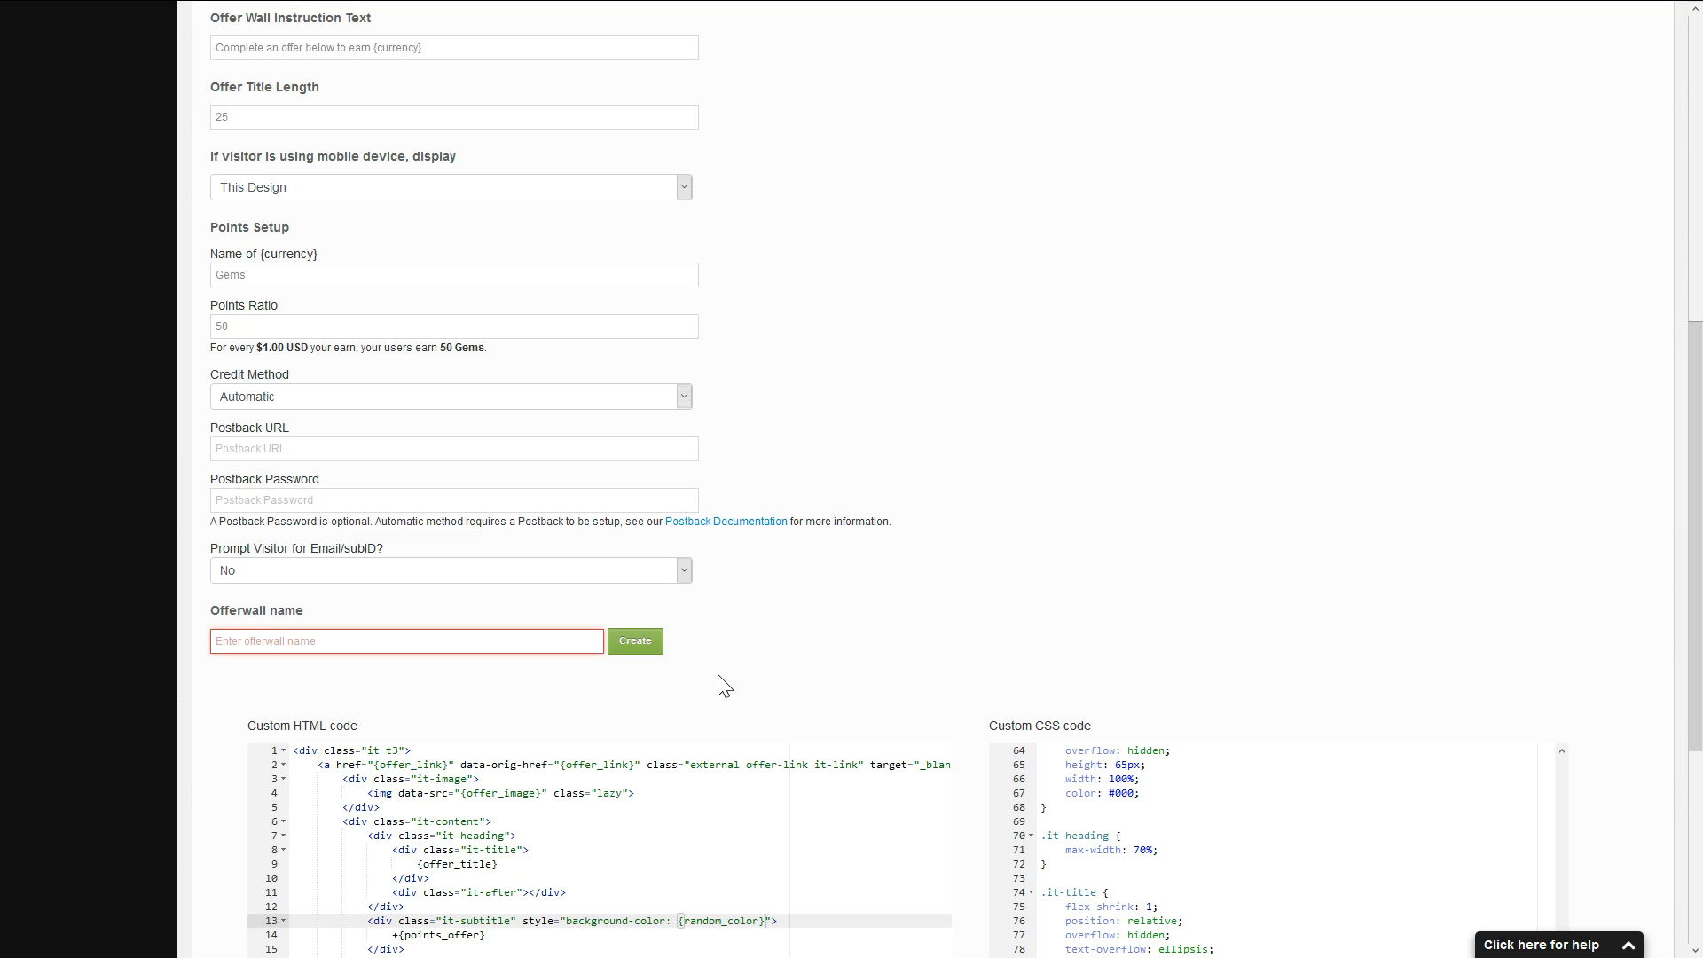
pyautogui.scroll(4, 851, 525)
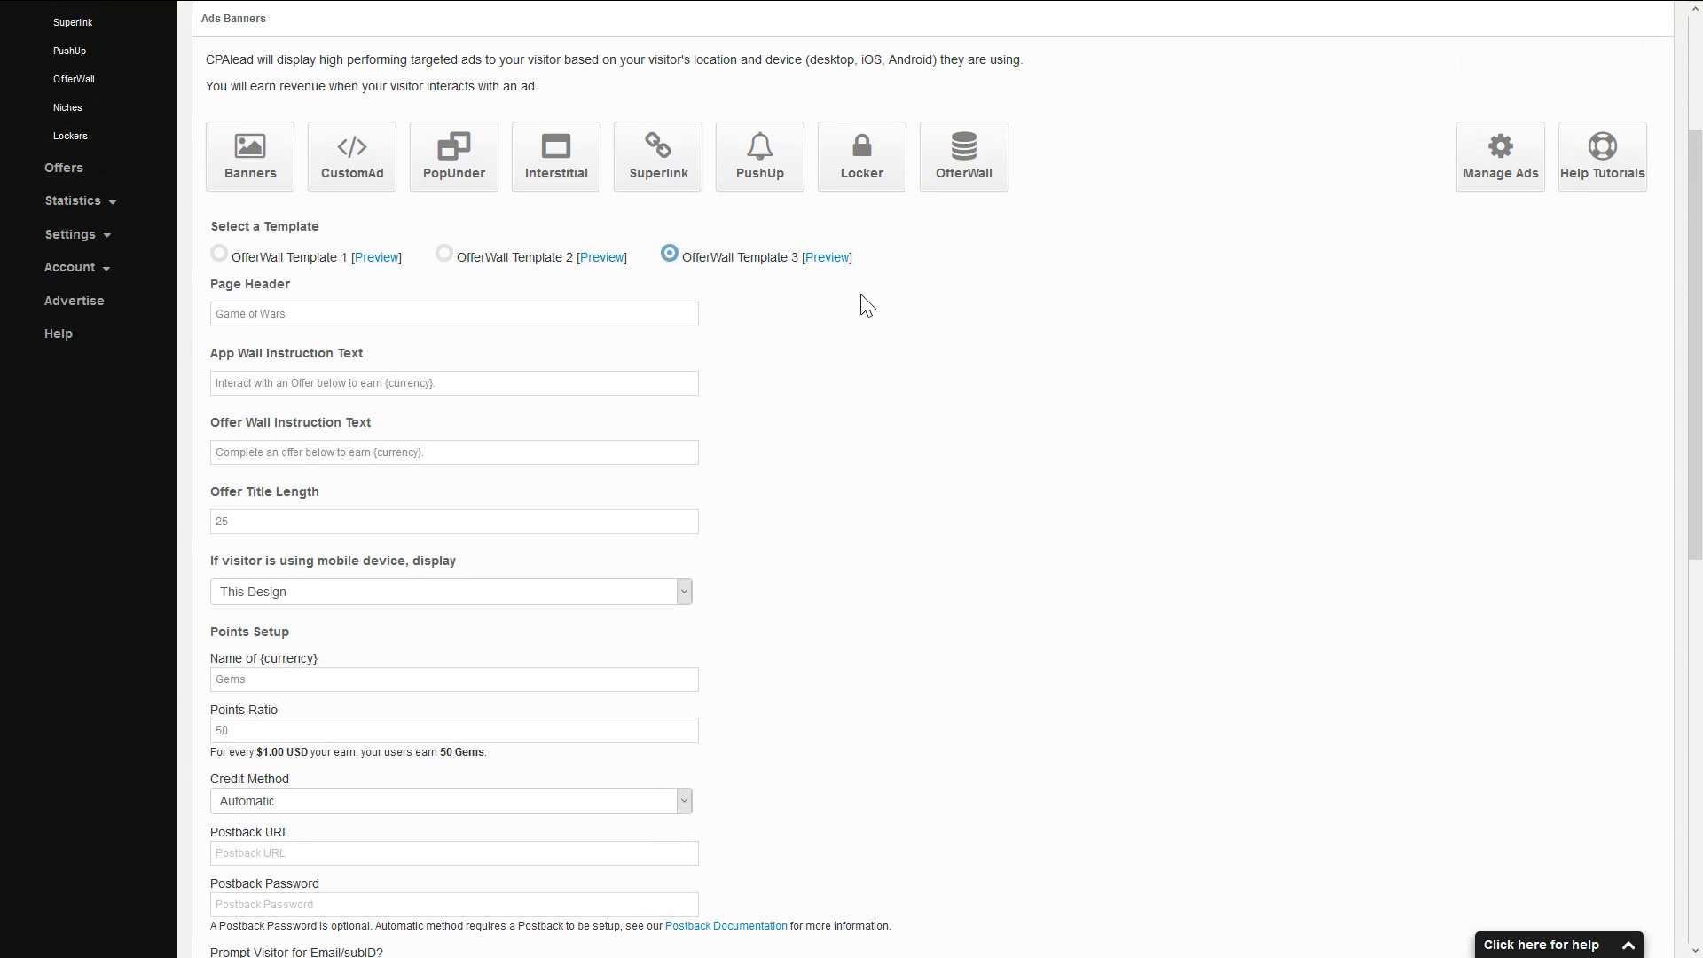
pyautogui.scroll(-3, 1017, 525)
pyautogui.click(323, 739)
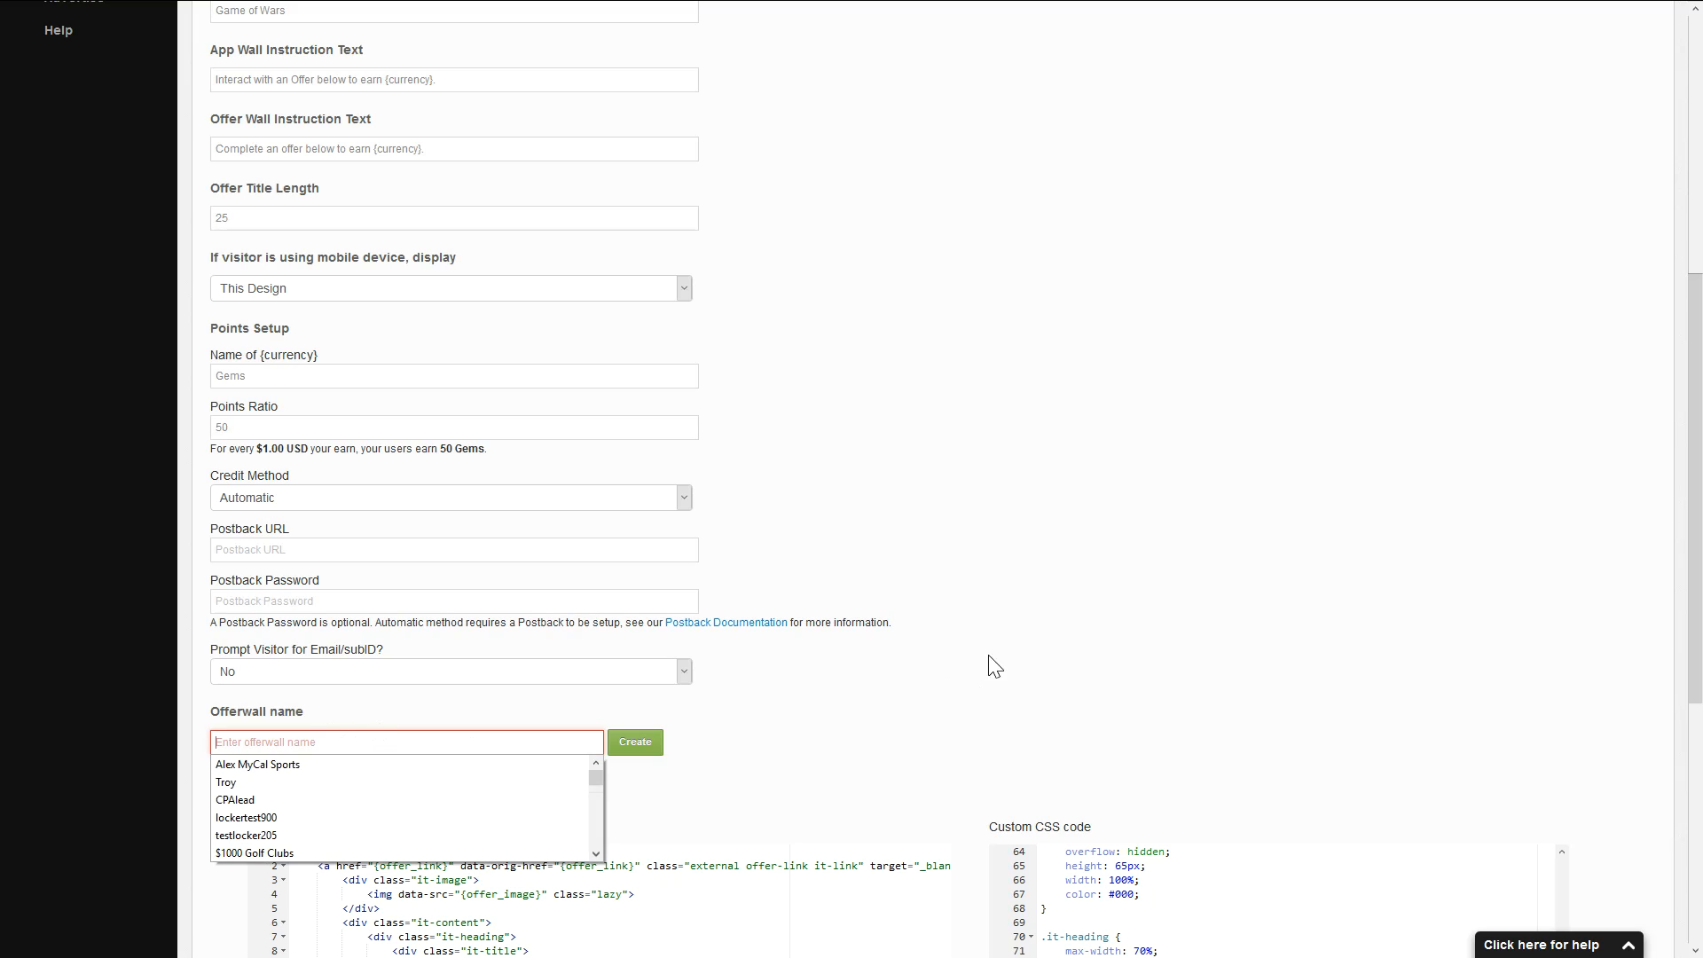
pyautogui.click(847, 709)
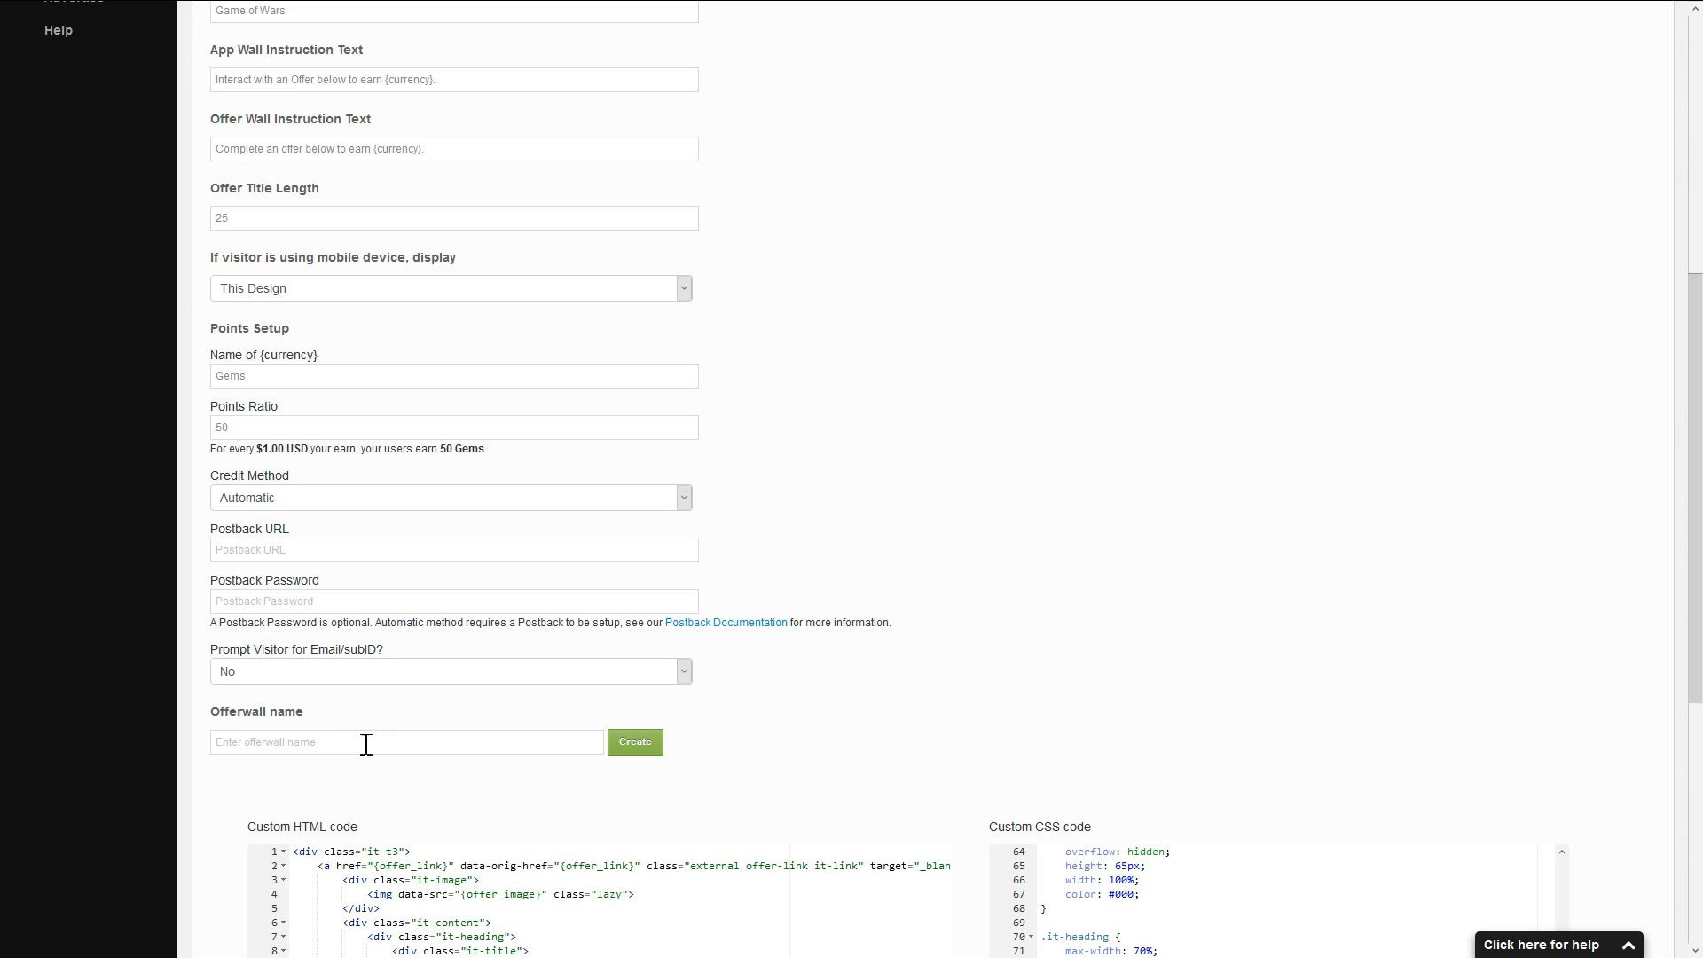
# Name the offerwall "Game of Wars 88" and create it.
pyautogui.click(328, 741)
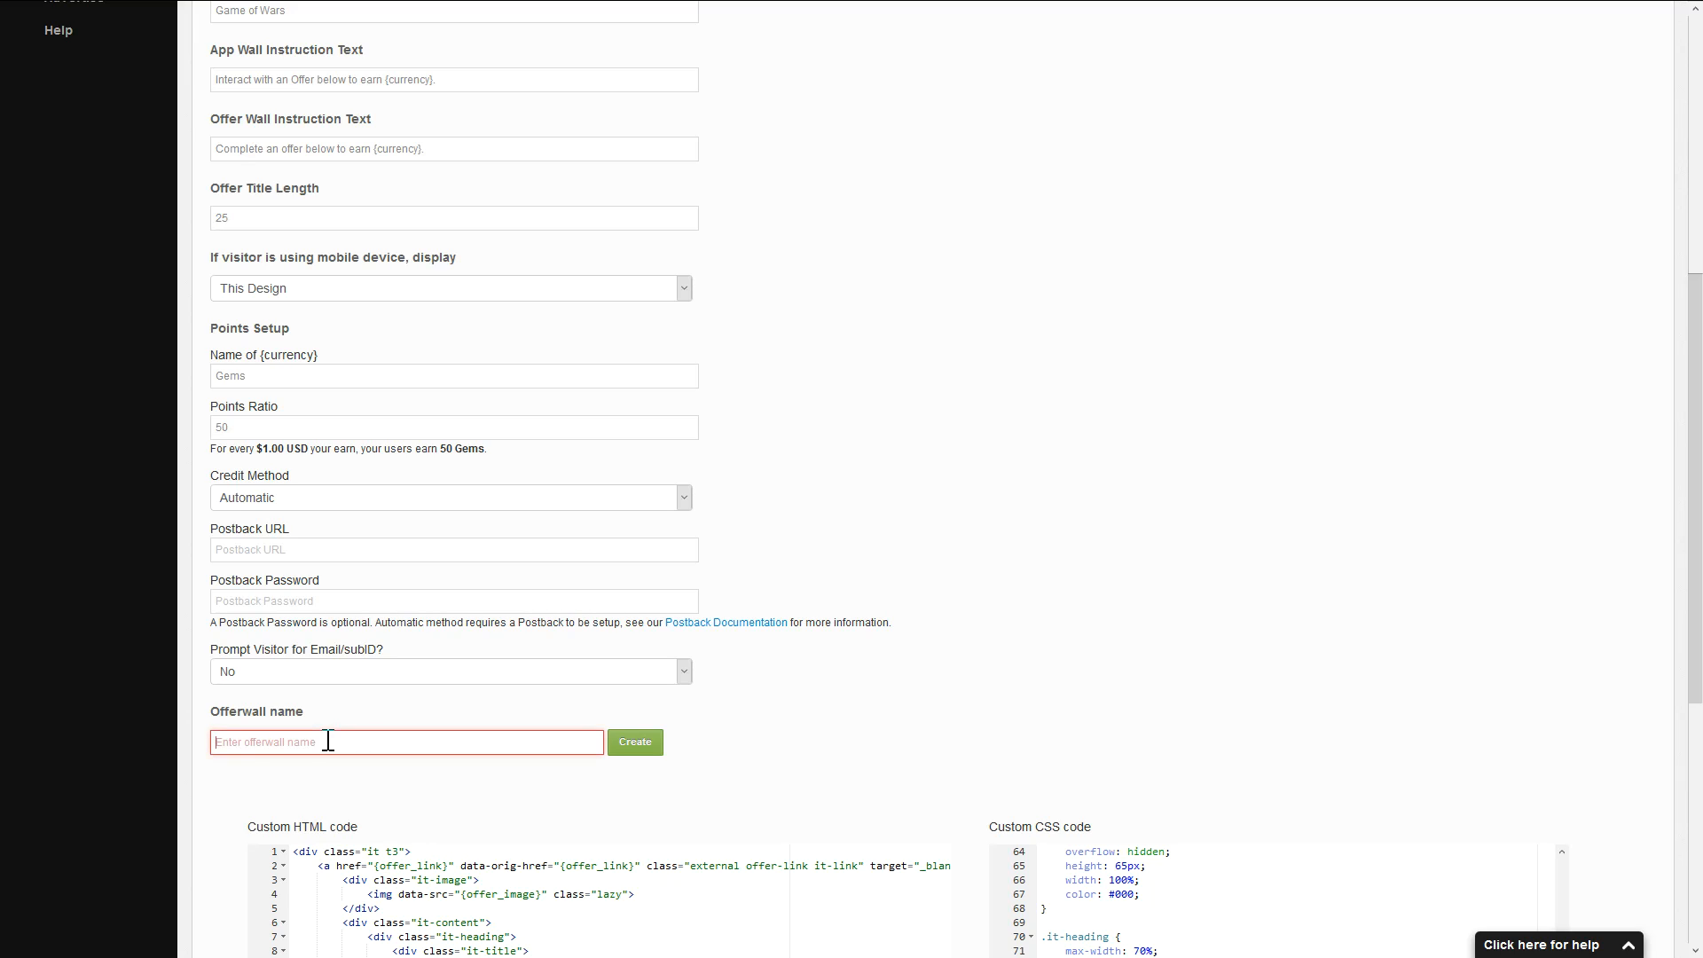
pyautogui.write('Game of')
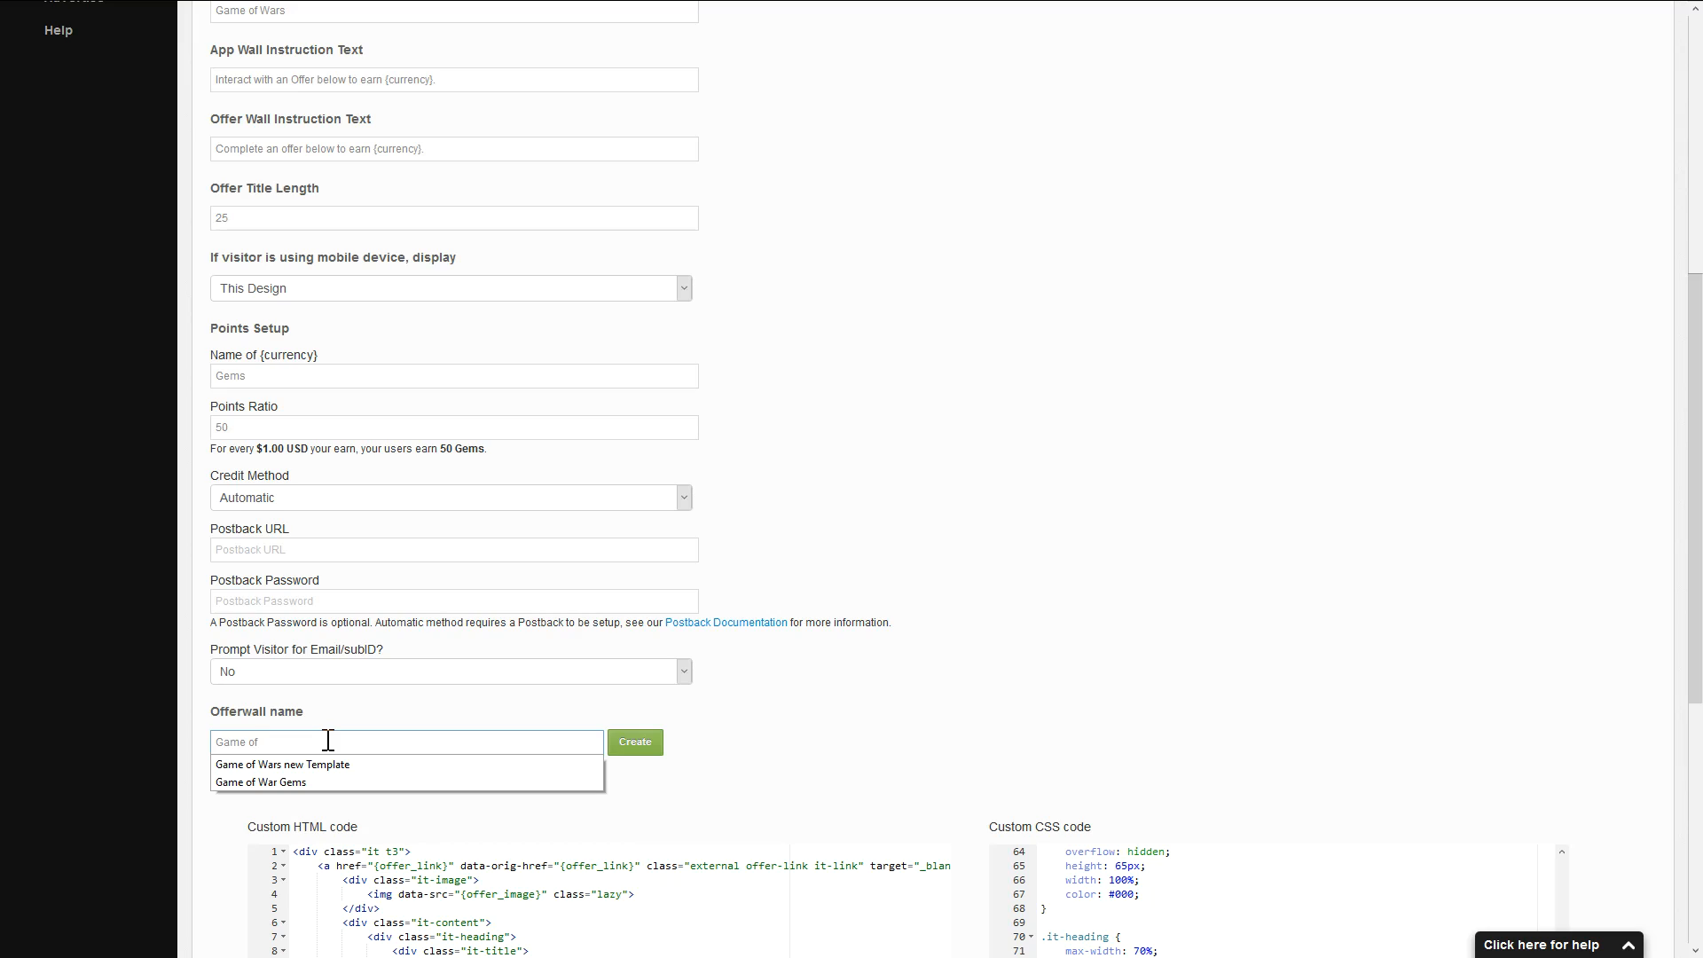
pyautogui.write(' Wars')
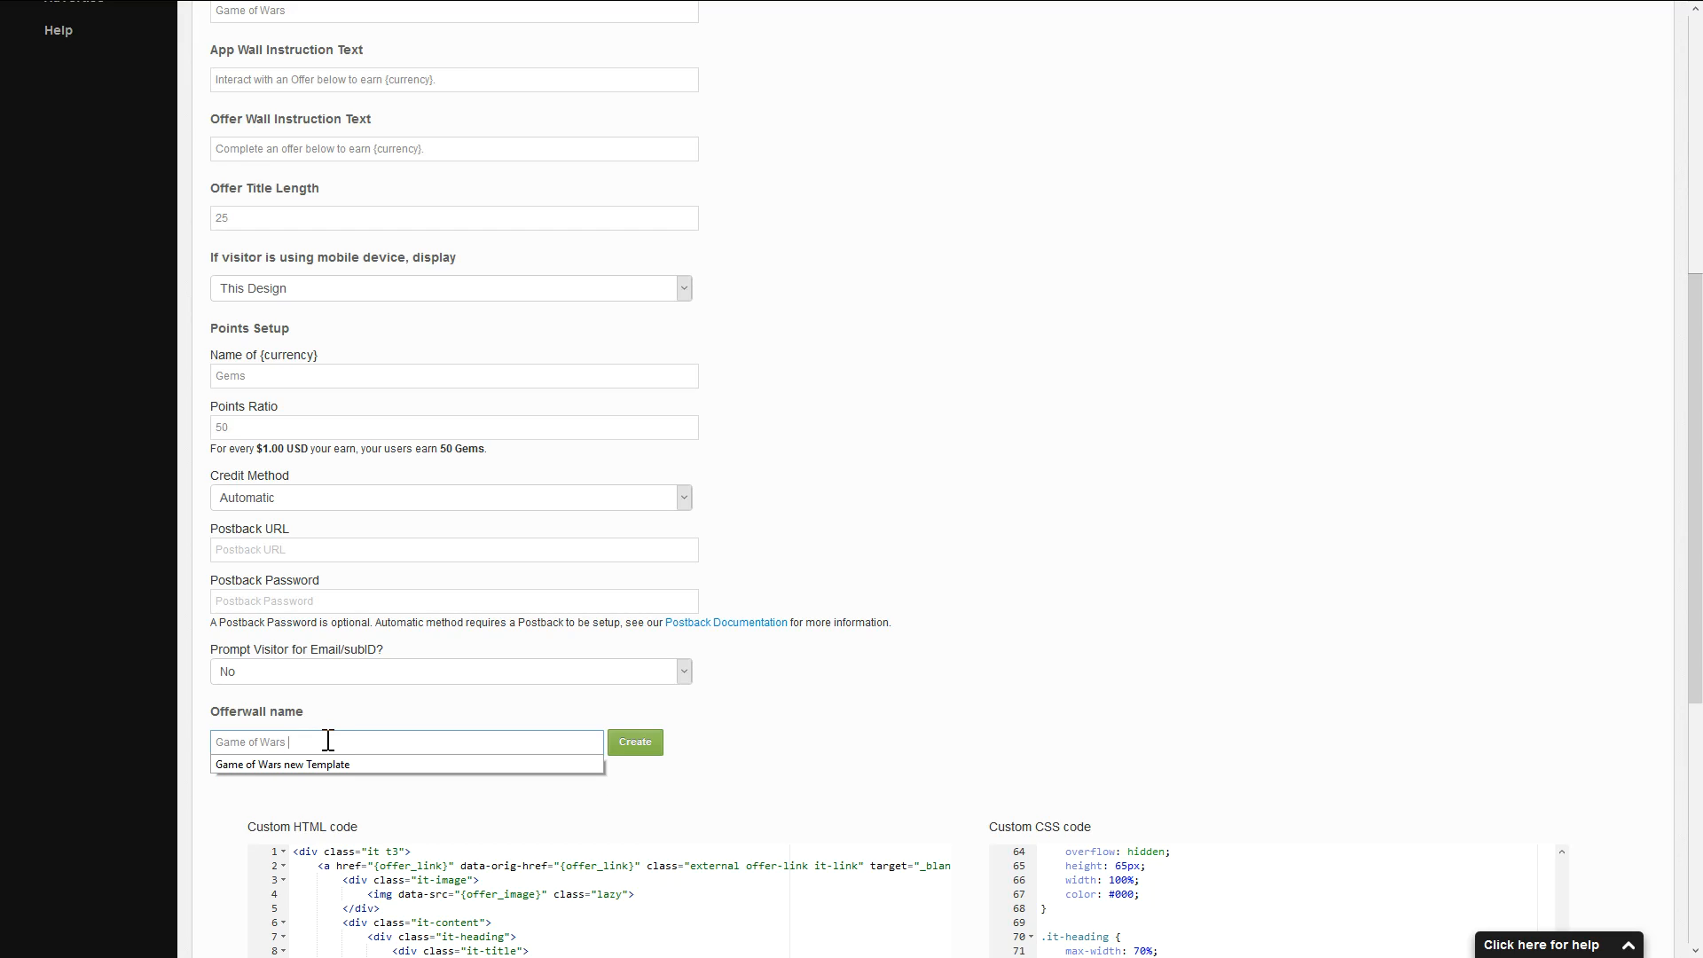
pyautogui.write(' 88')
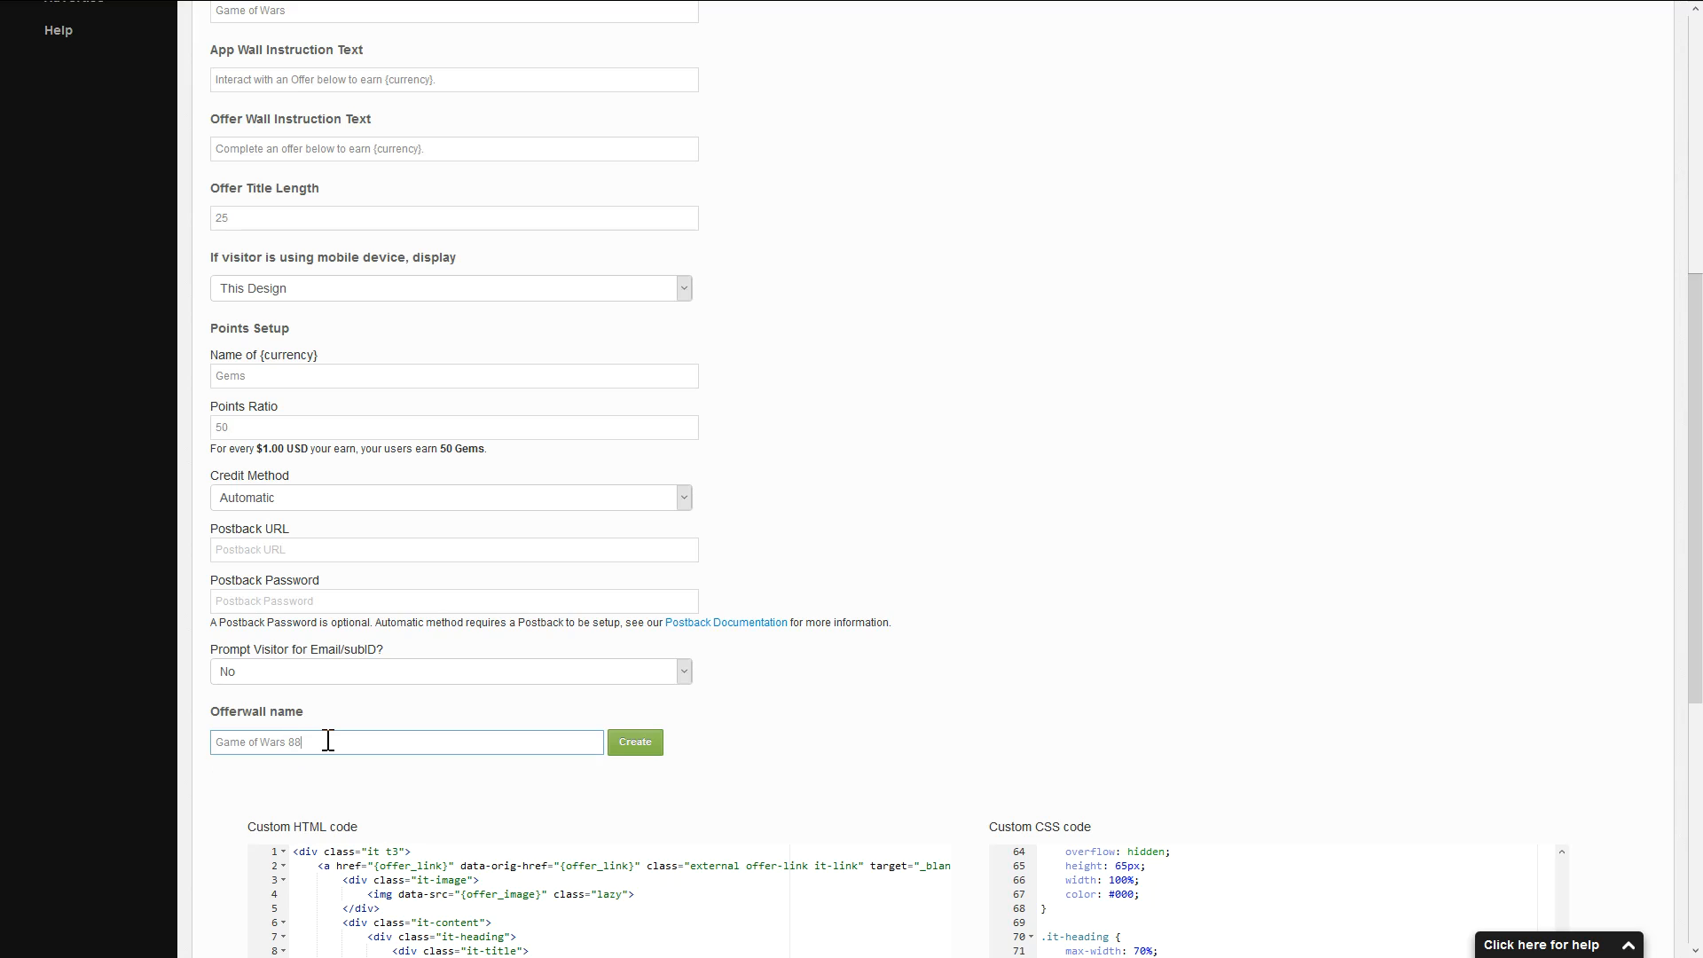
pyautogui.click(637, 754)
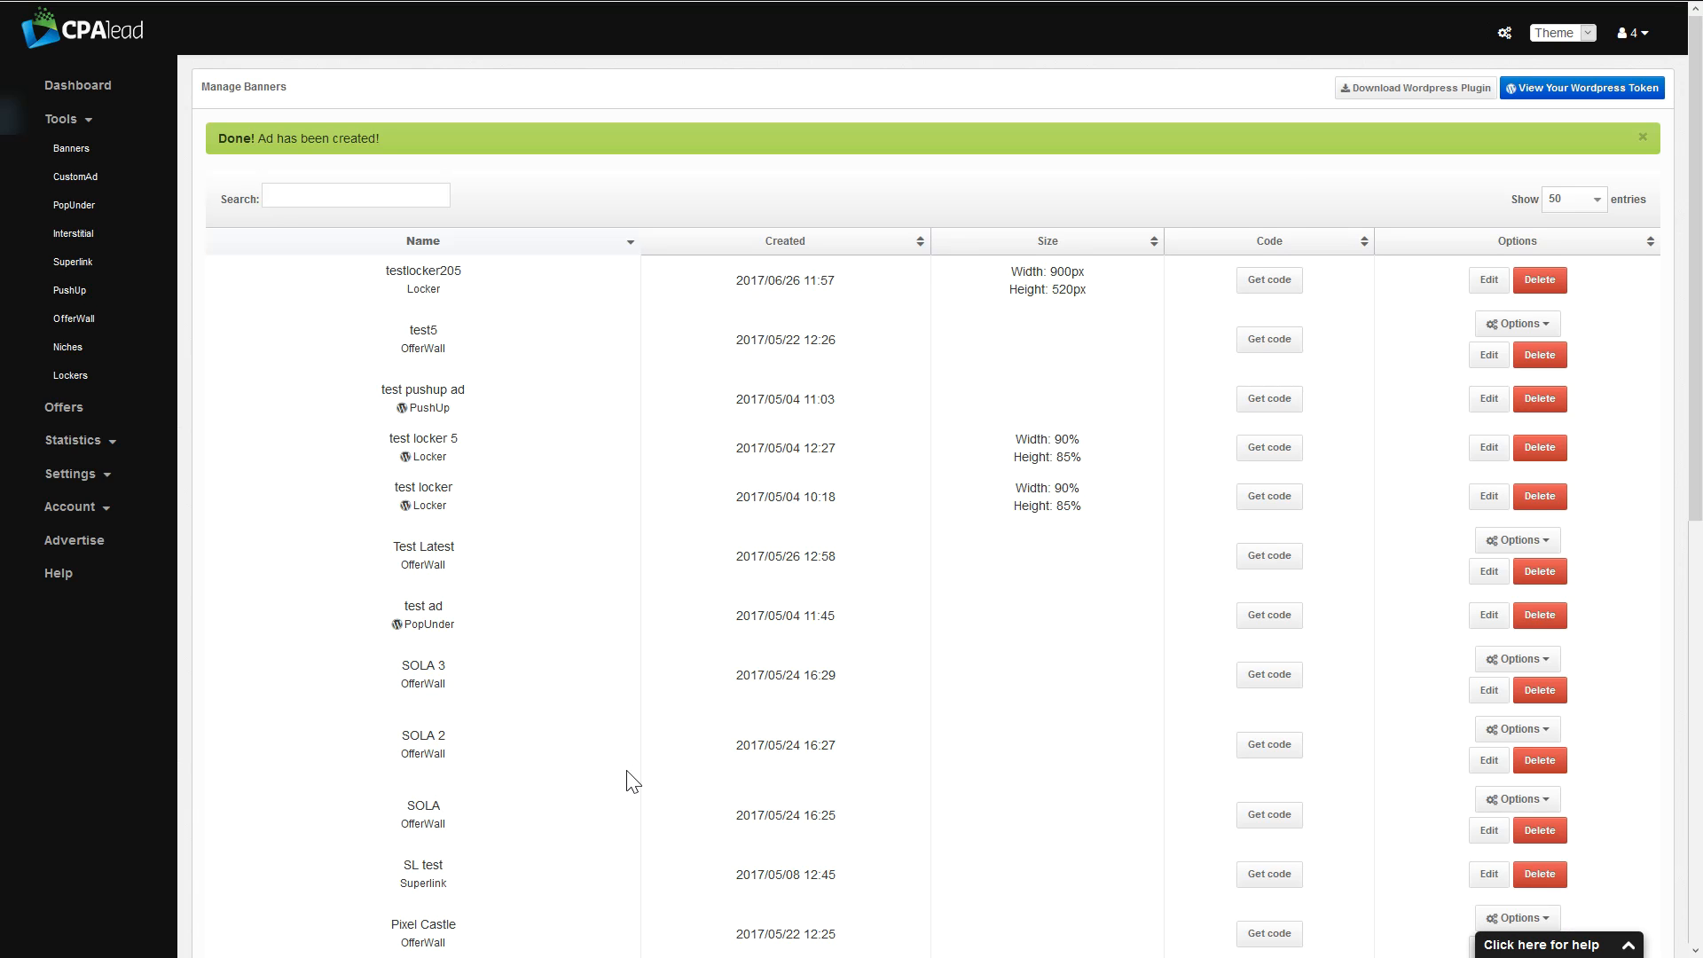
# Search the list of created ads for "Gam" to find the new offerwall.
pyautogui.scroll(-2, 639, 778)
pyautogui.scroll(2, 635, 779)
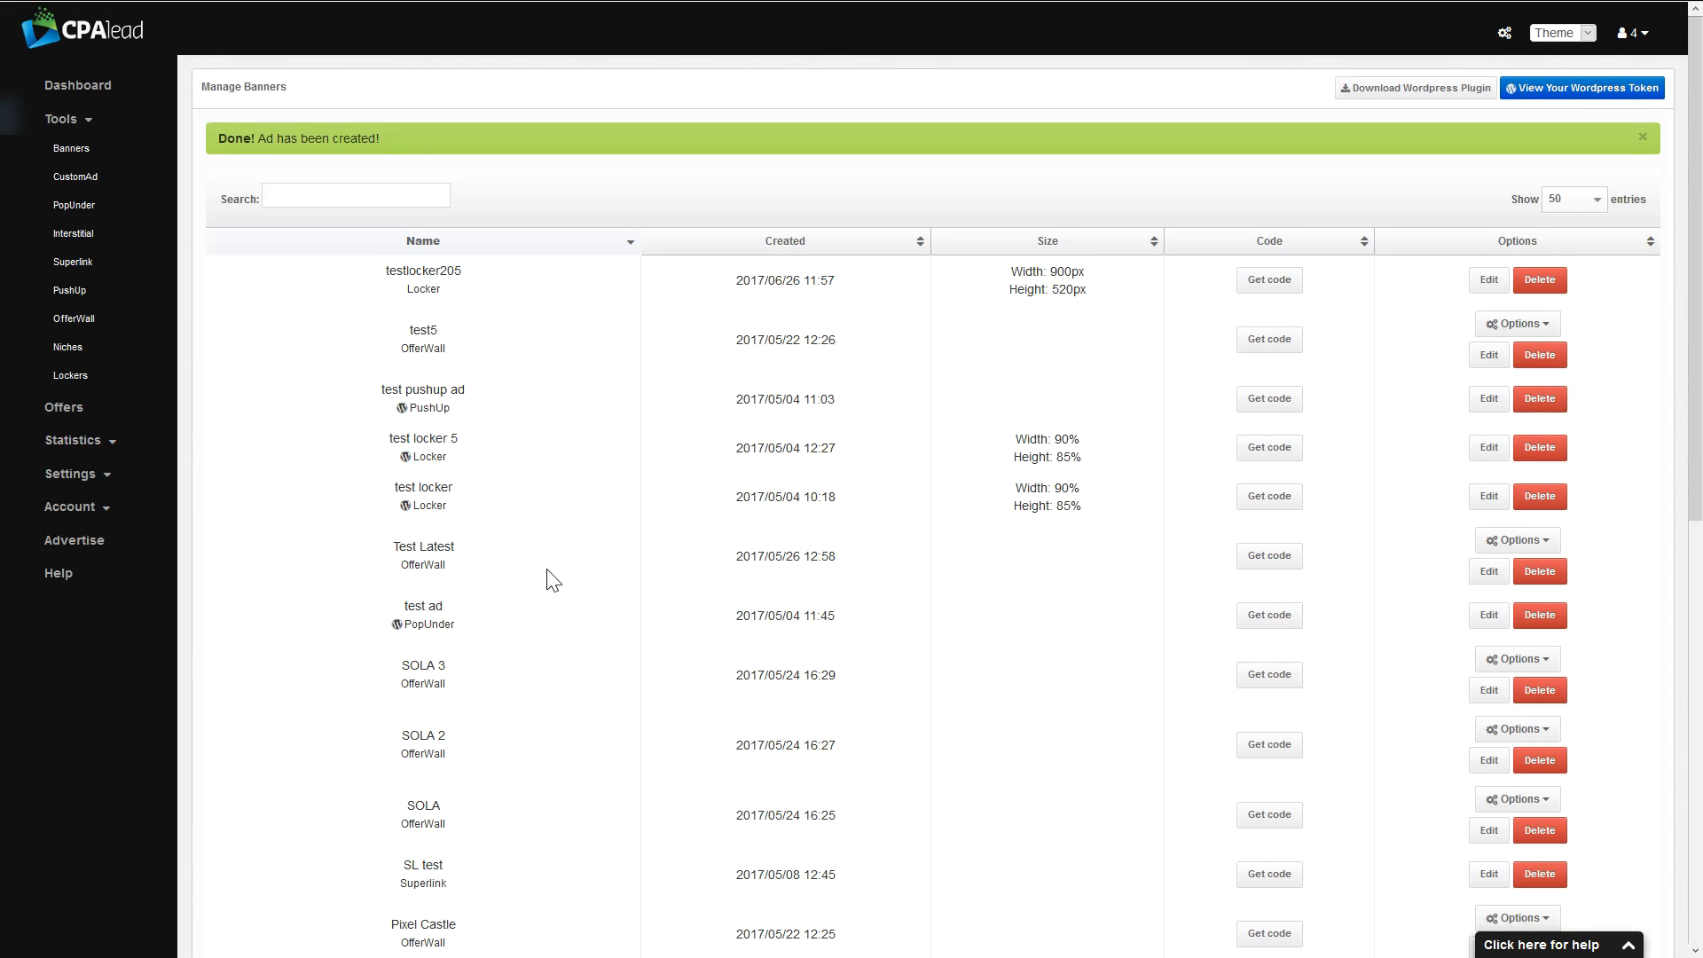
pyautogui.click(372, 197)
pyautogui.write('Gam')
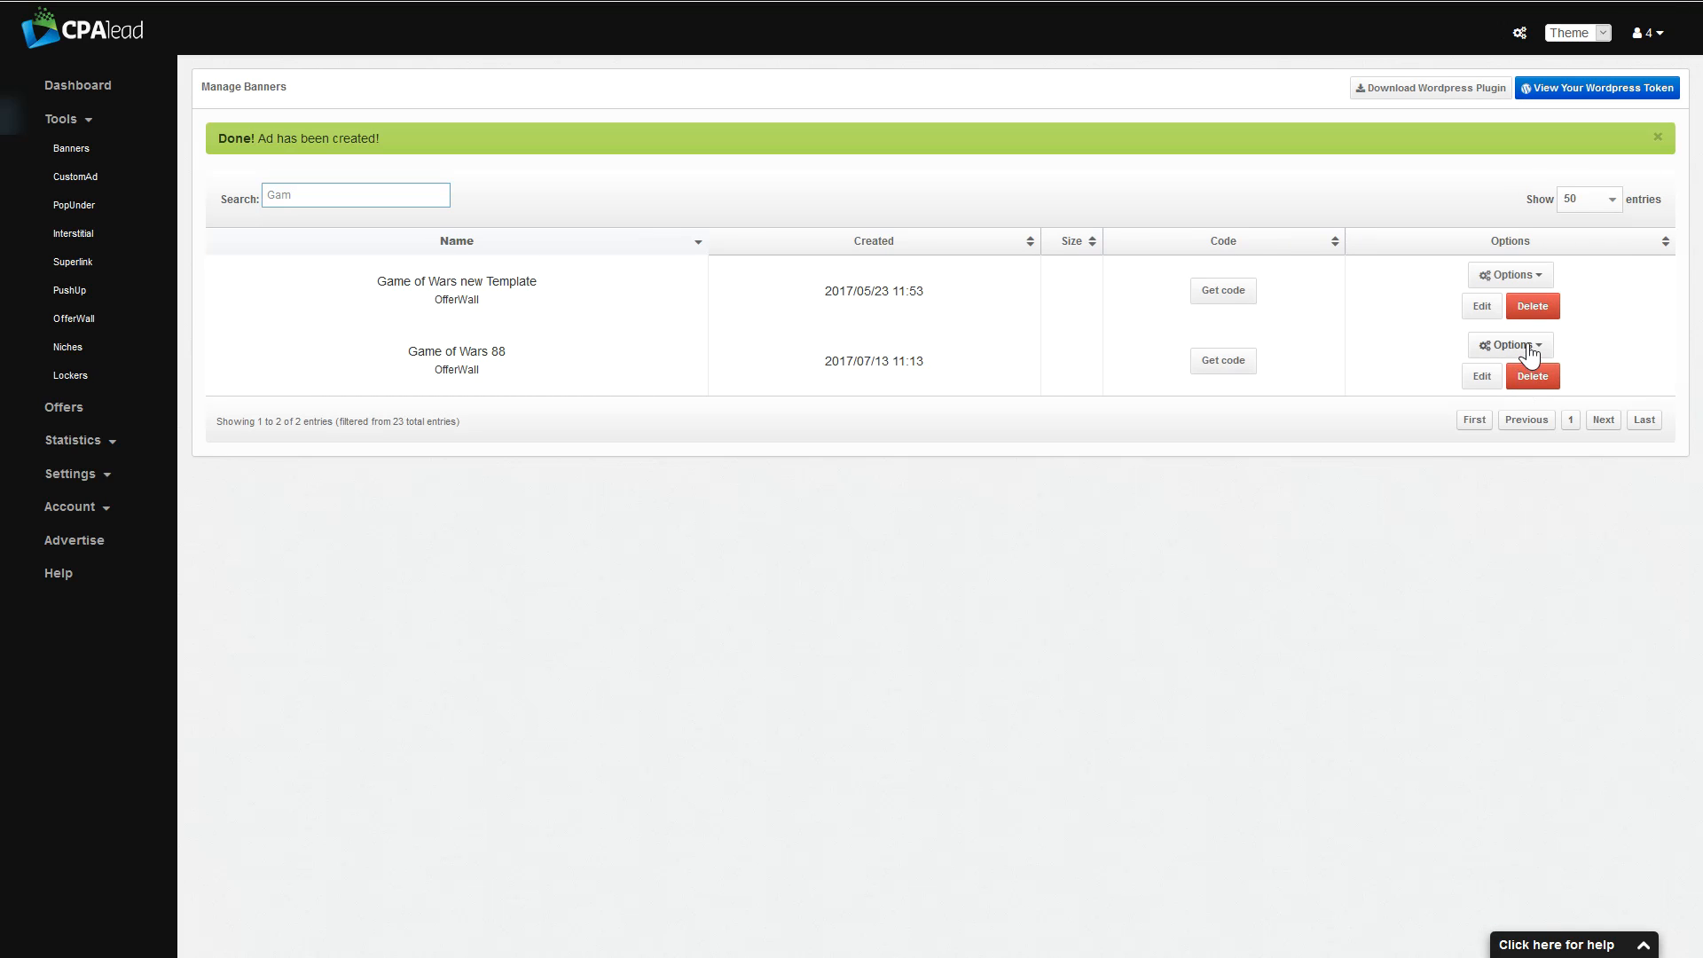
# Request the code for the Game of Wars 88 offerwall, accepting all four traffic quality statements.
pyautogui.click(1226, 364)
pyautogui.click(636, 157)
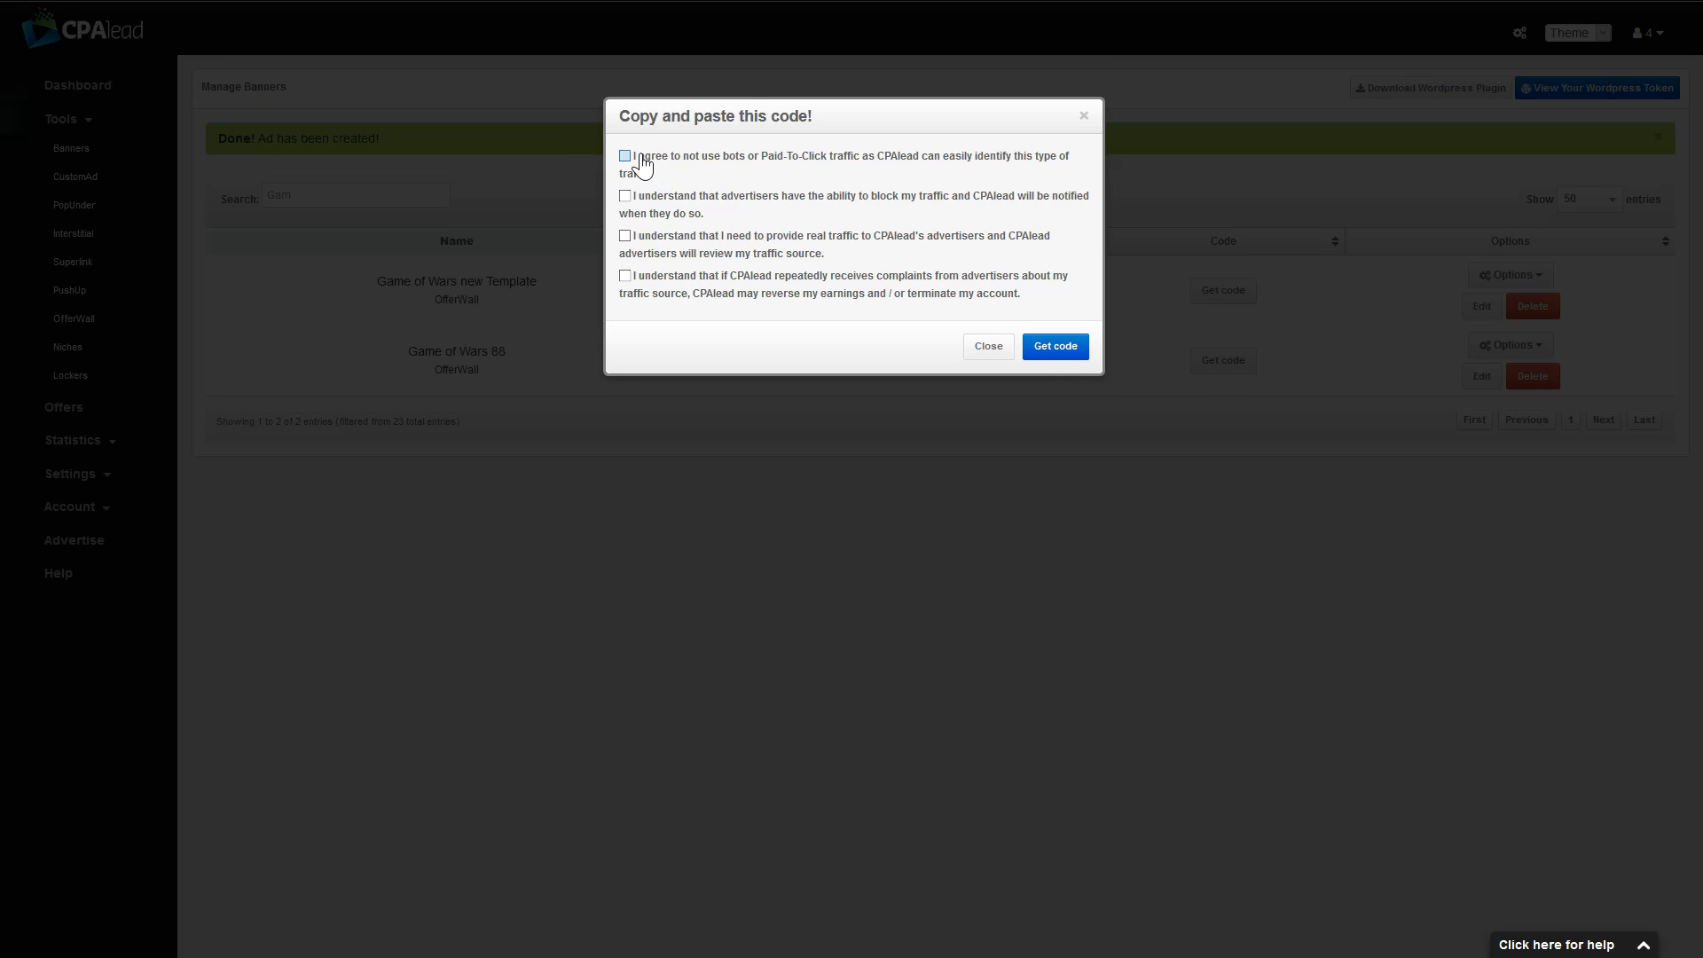
pyautogui.click(632, 199)
pyautogui.click(637, 239)
pyautogui.click(640, 295)
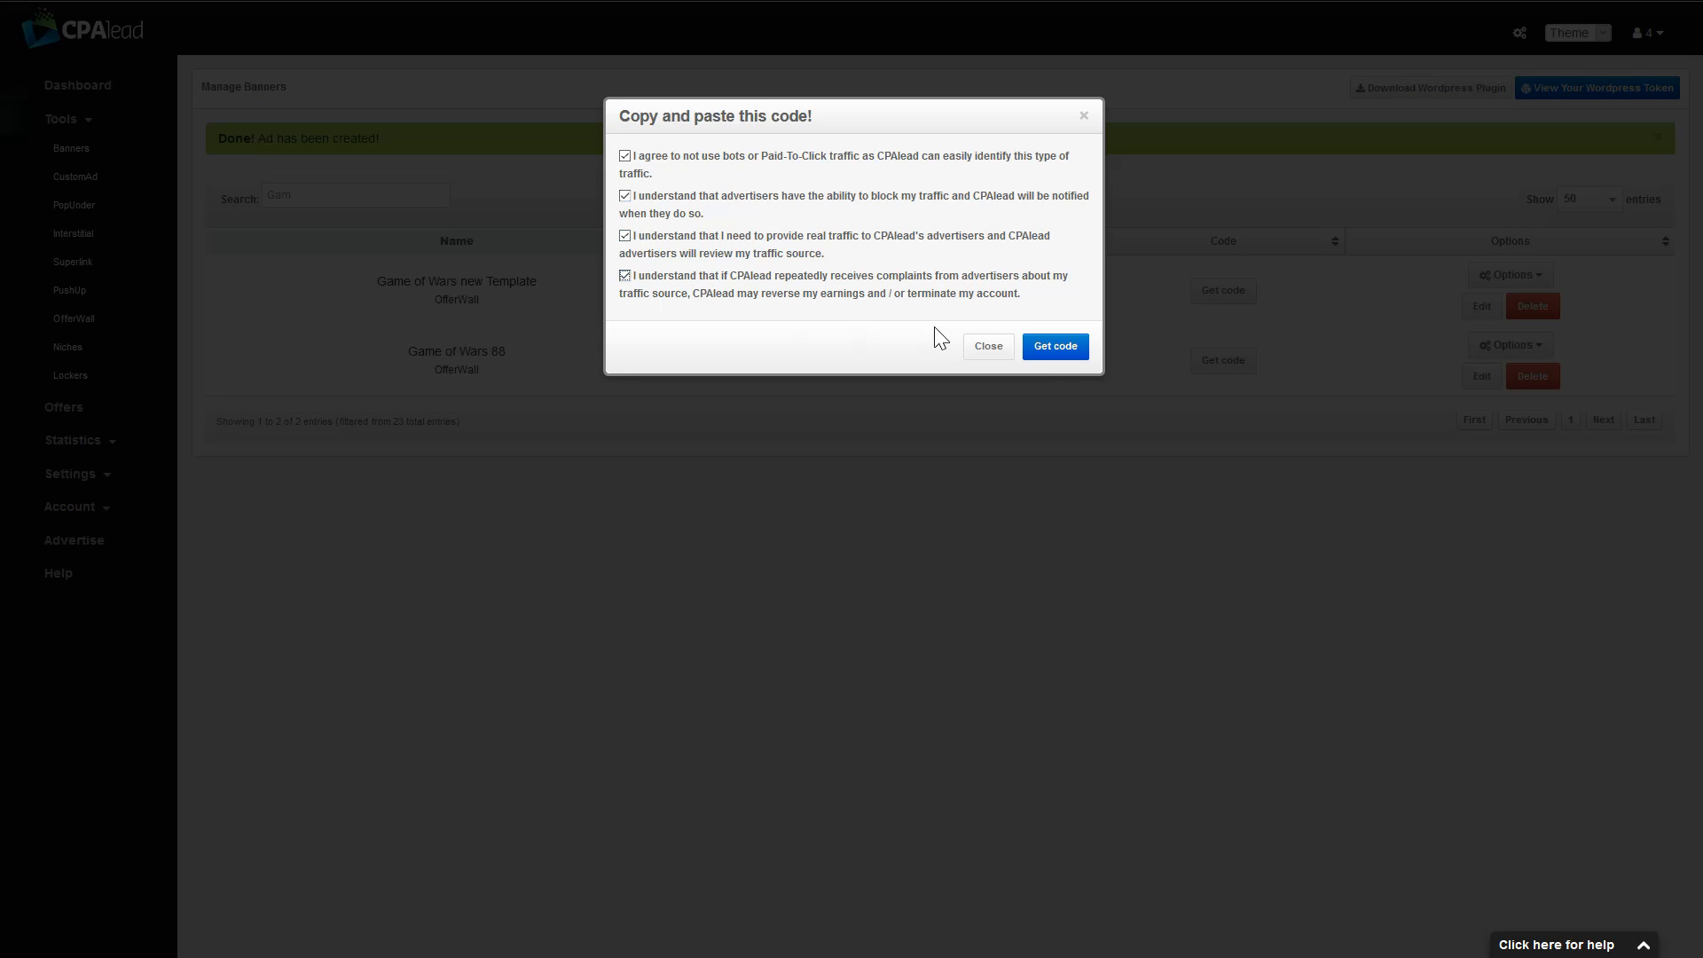
pyautogui.click(1051, 348)
# Highlight the offerwall's Direct Link URL to examine it.
pyautogui.click(878, 289)
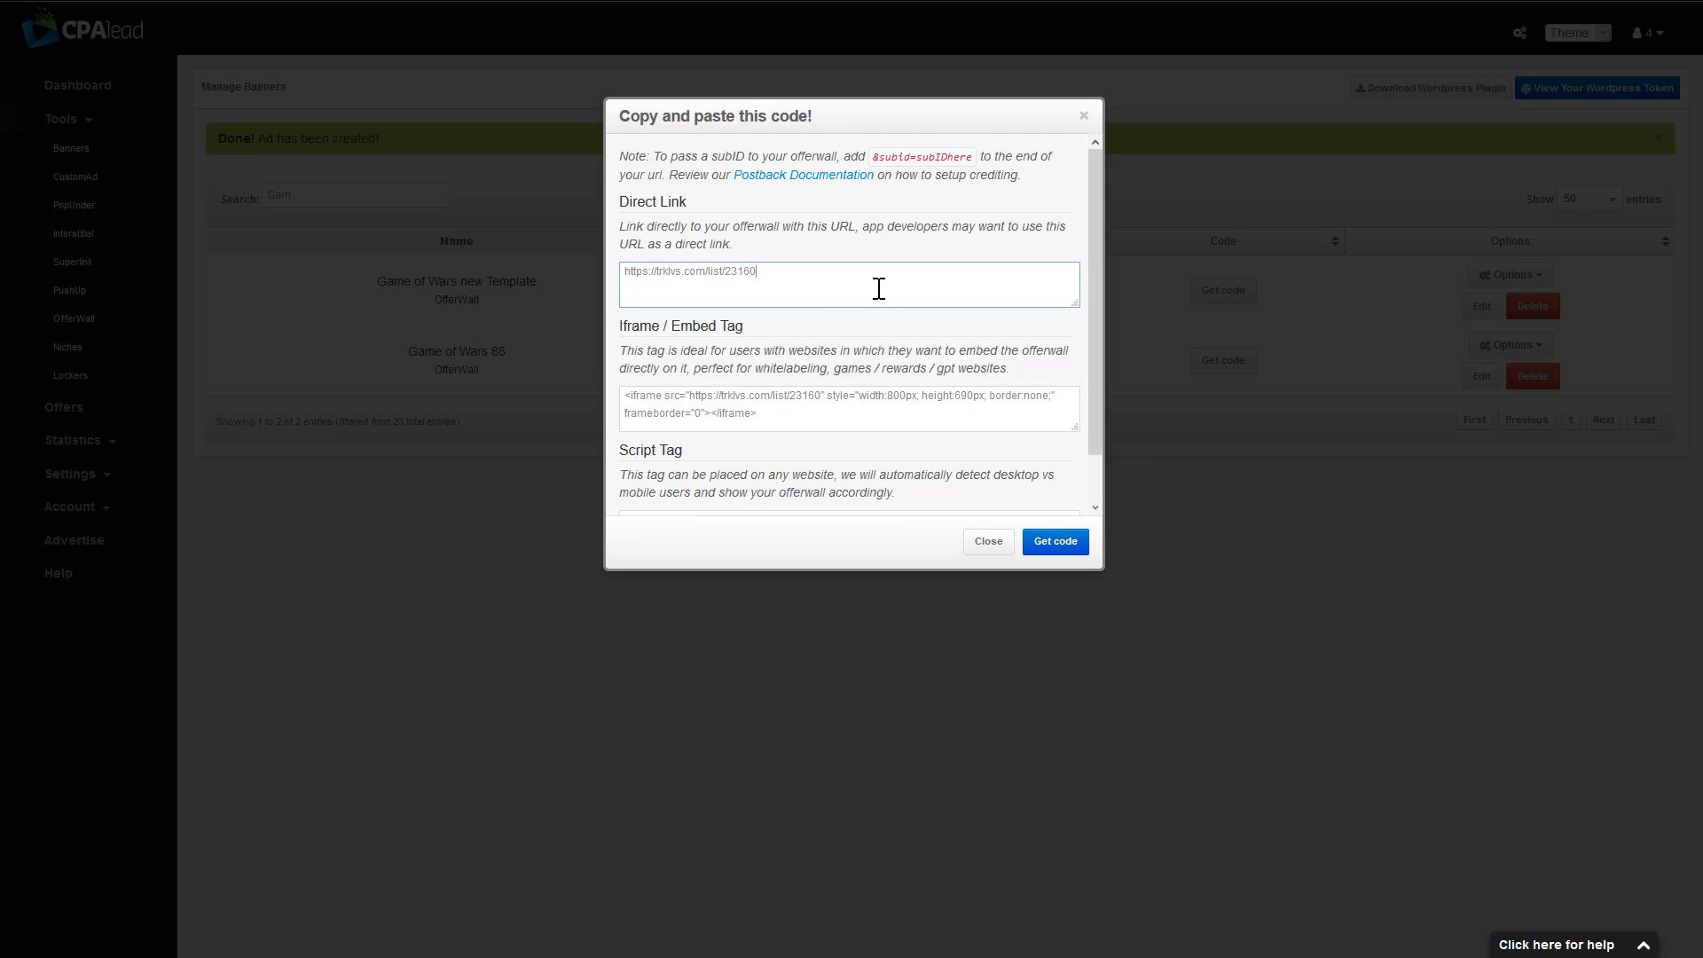
pyautogui.moveTo(791, 270); pyautogui.dragTo(590, 263)
pyautogui.moveTo(800, 286); pyautogui.dragTo(598, 265)
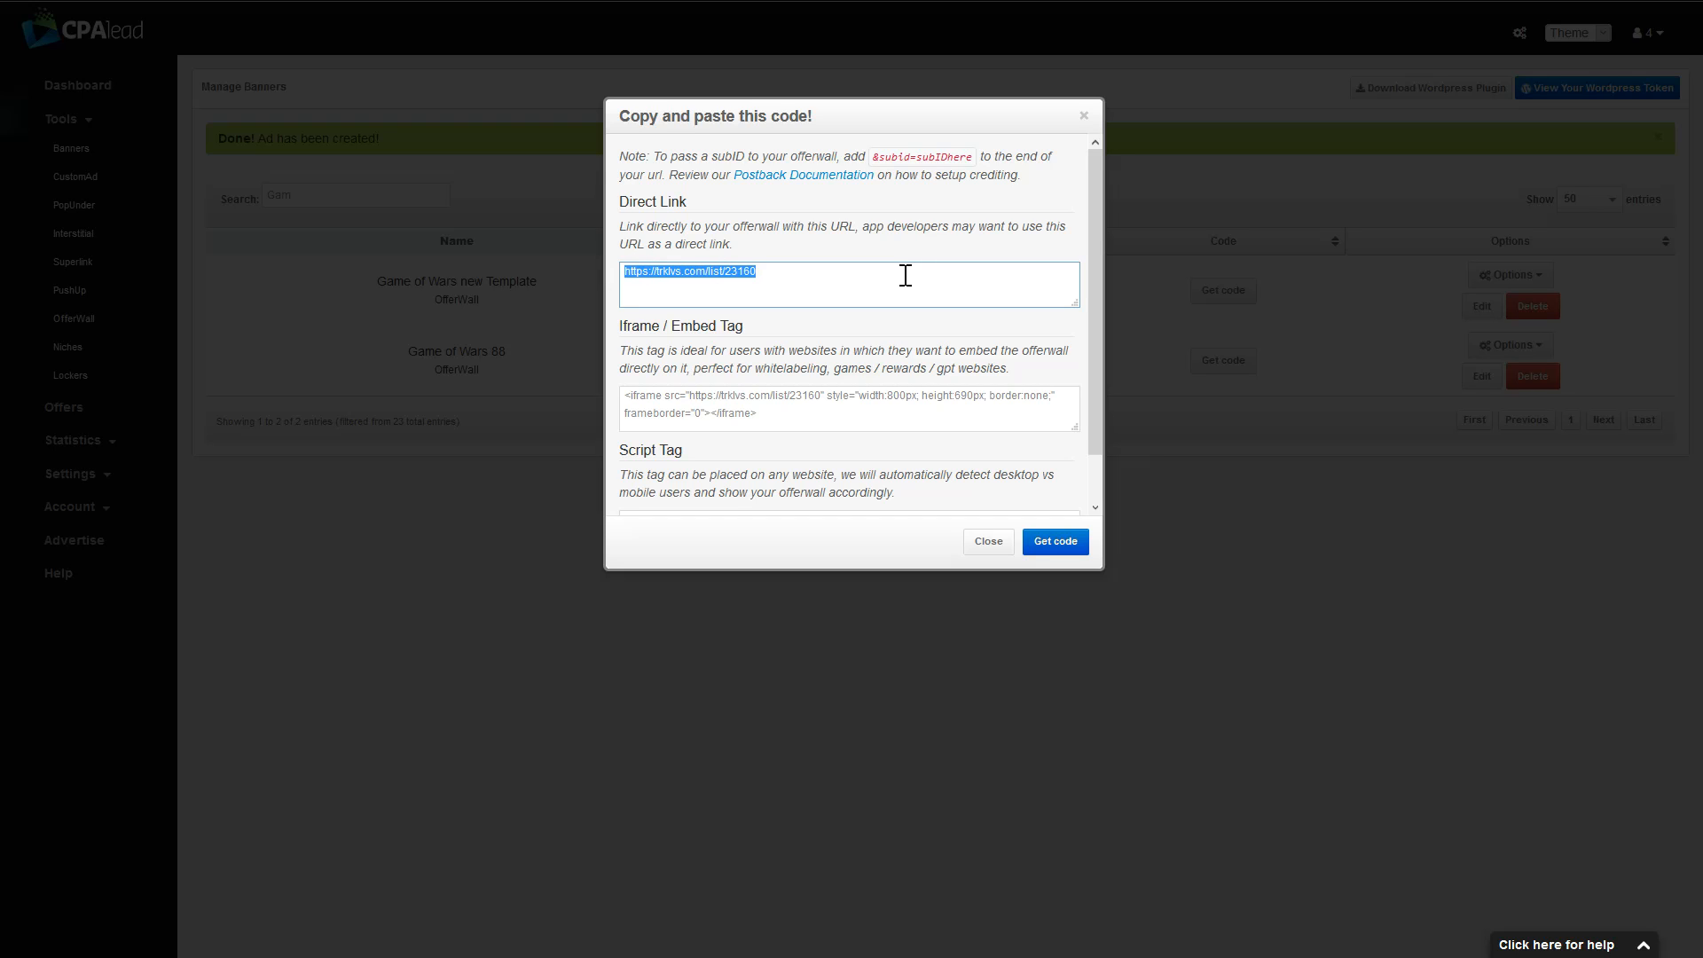
pyautogui.moveTo(906, 276); pyautogui.dragTo(550, 266)
pyautogui.click(785, 271)
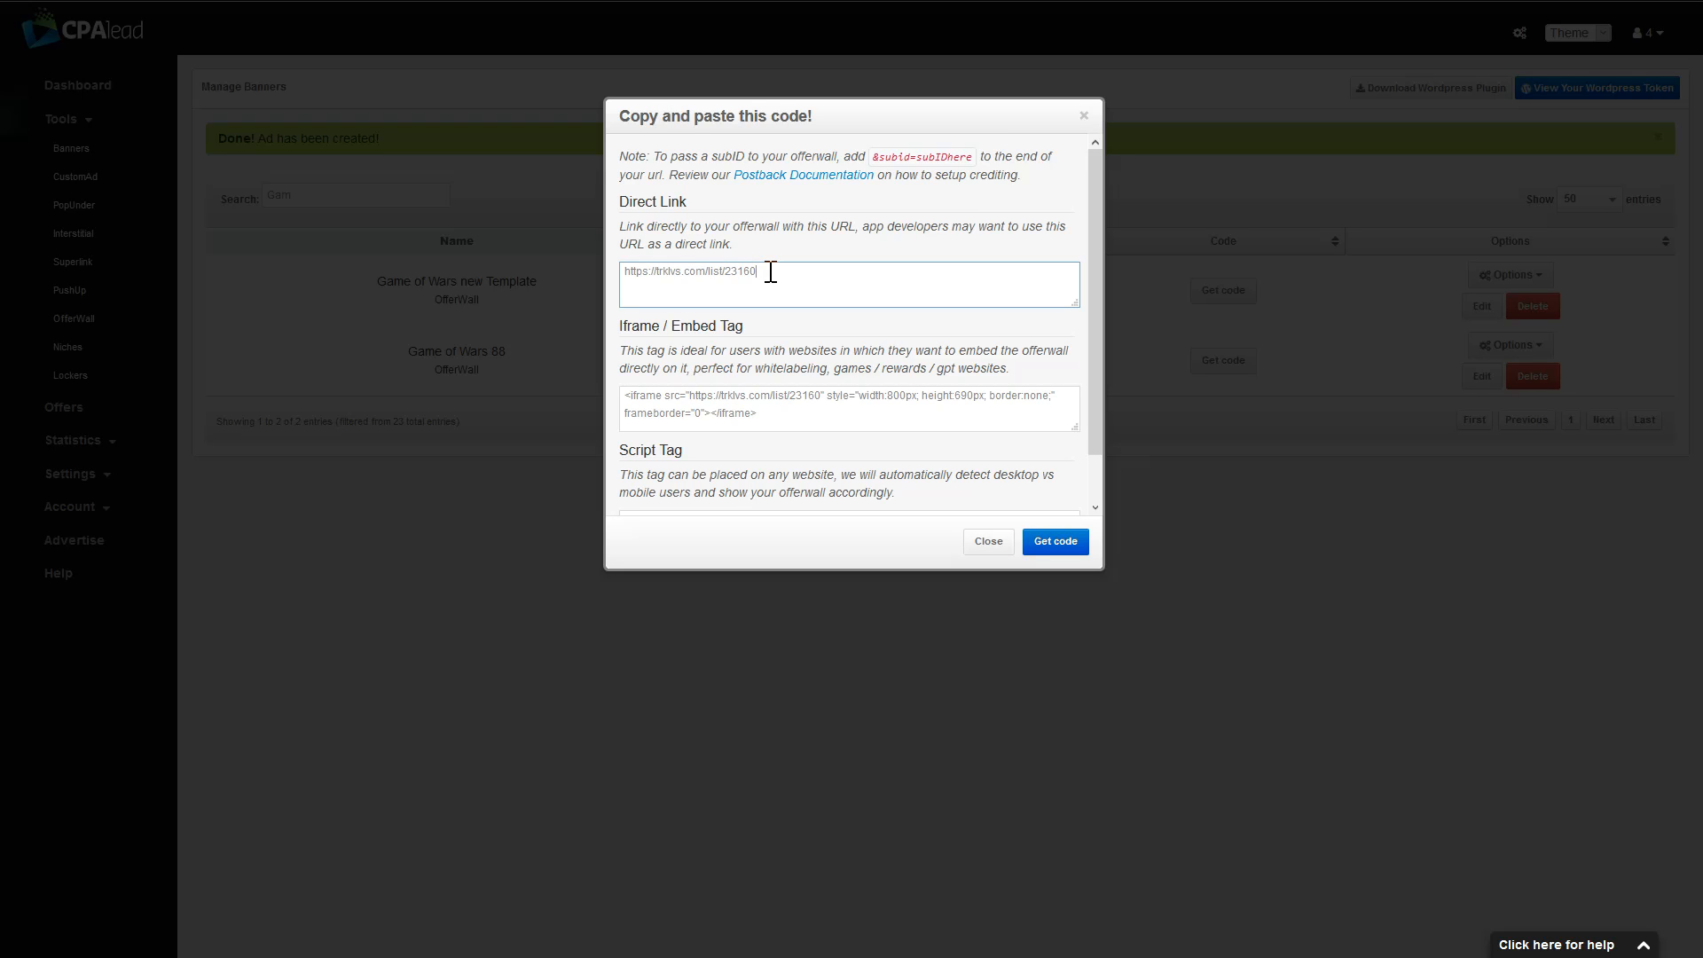
pyautogui.moveTo(770, 271); pyautogui.dragTo(513, 259)
pyautogui.click(736, 268)
pyautogui.moveTo(798, 271); pyautogui.dragTo(591, 262)
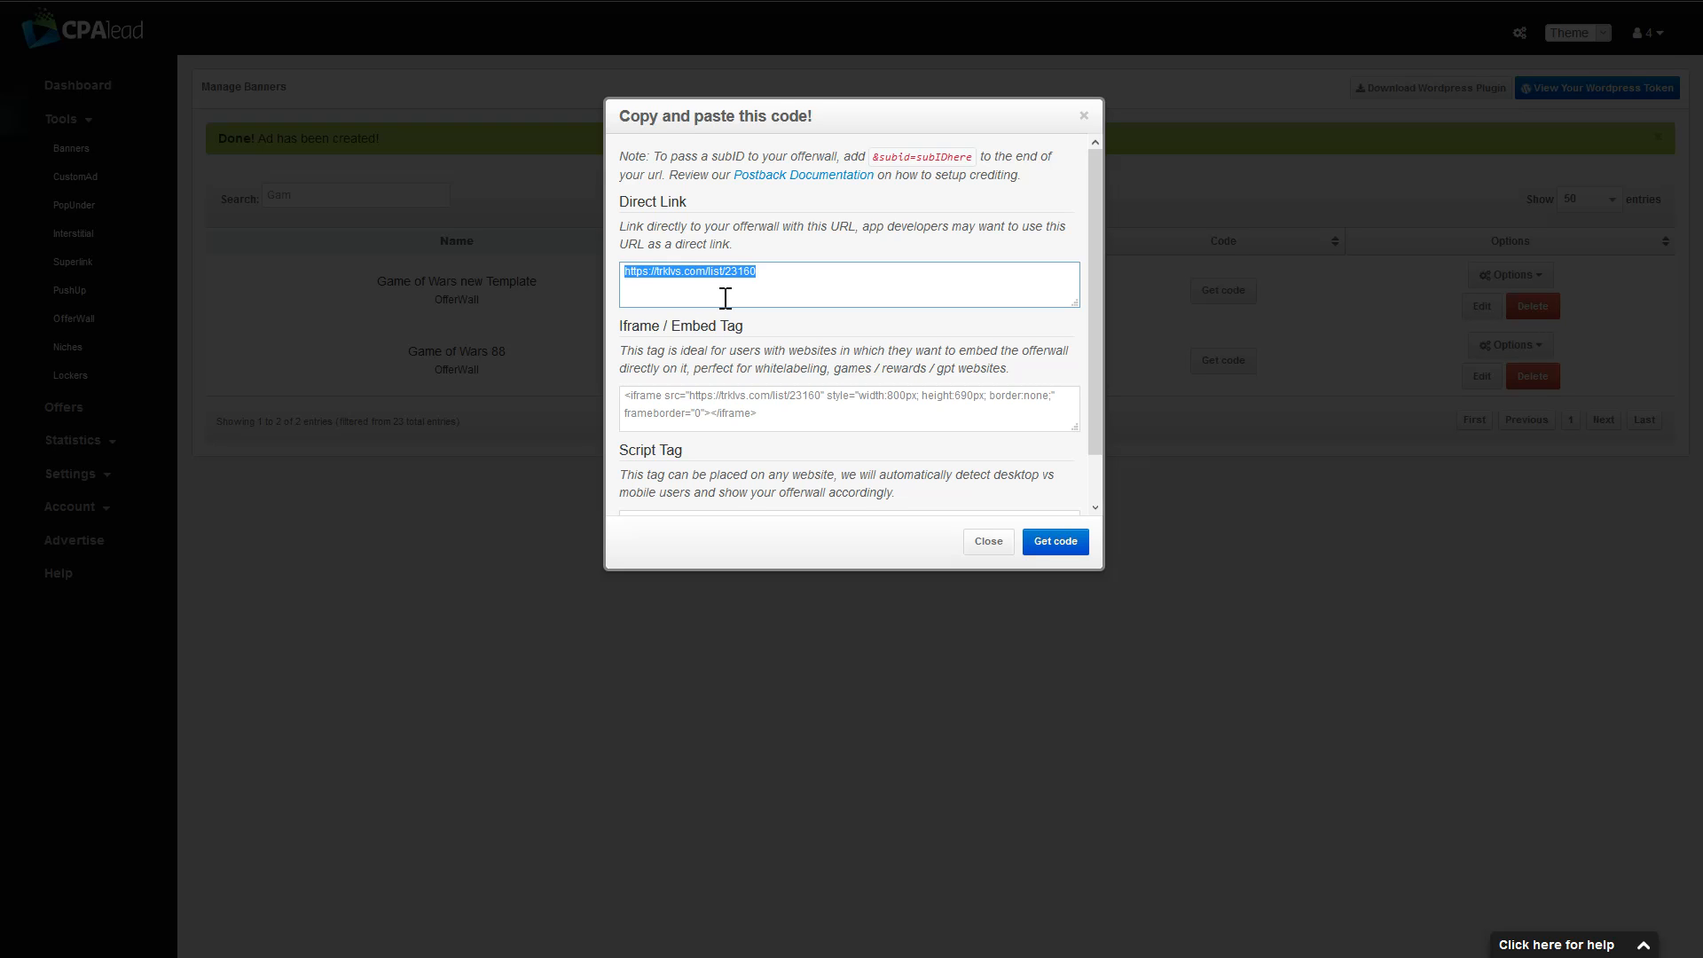
# Select the whole Iframe / Embed Tag code to examine it, and clear the selection.
pyautogui.click(783, 416)
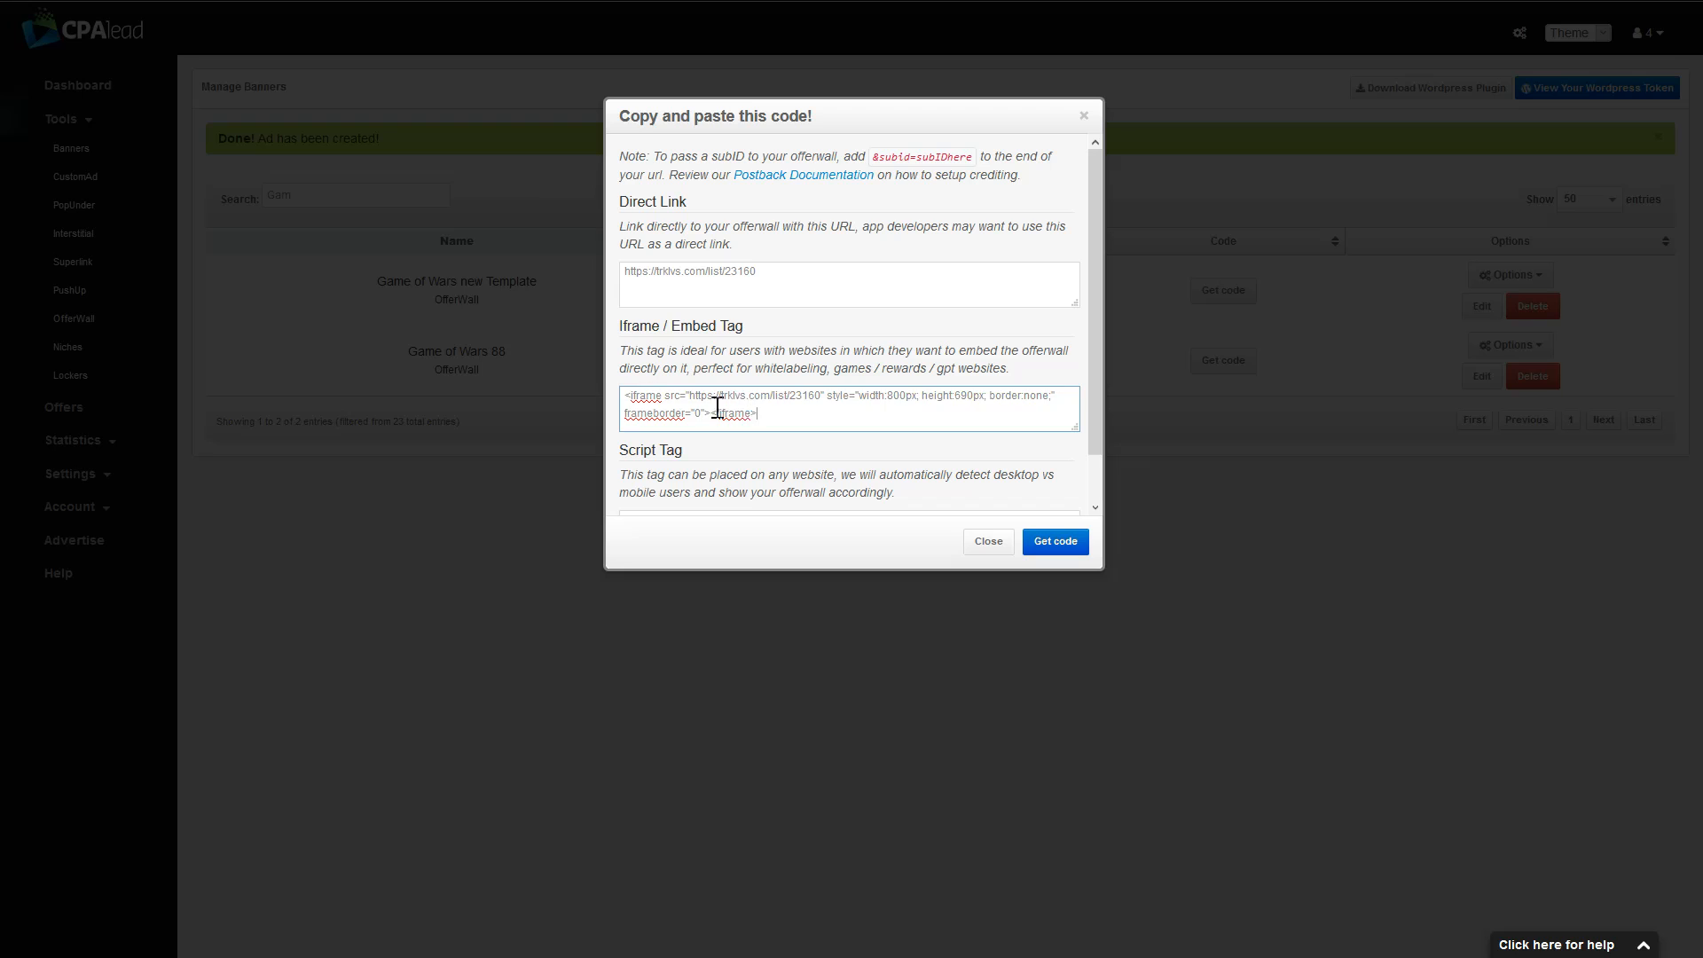
pyautogui.hotkey('ctrl', 'a')
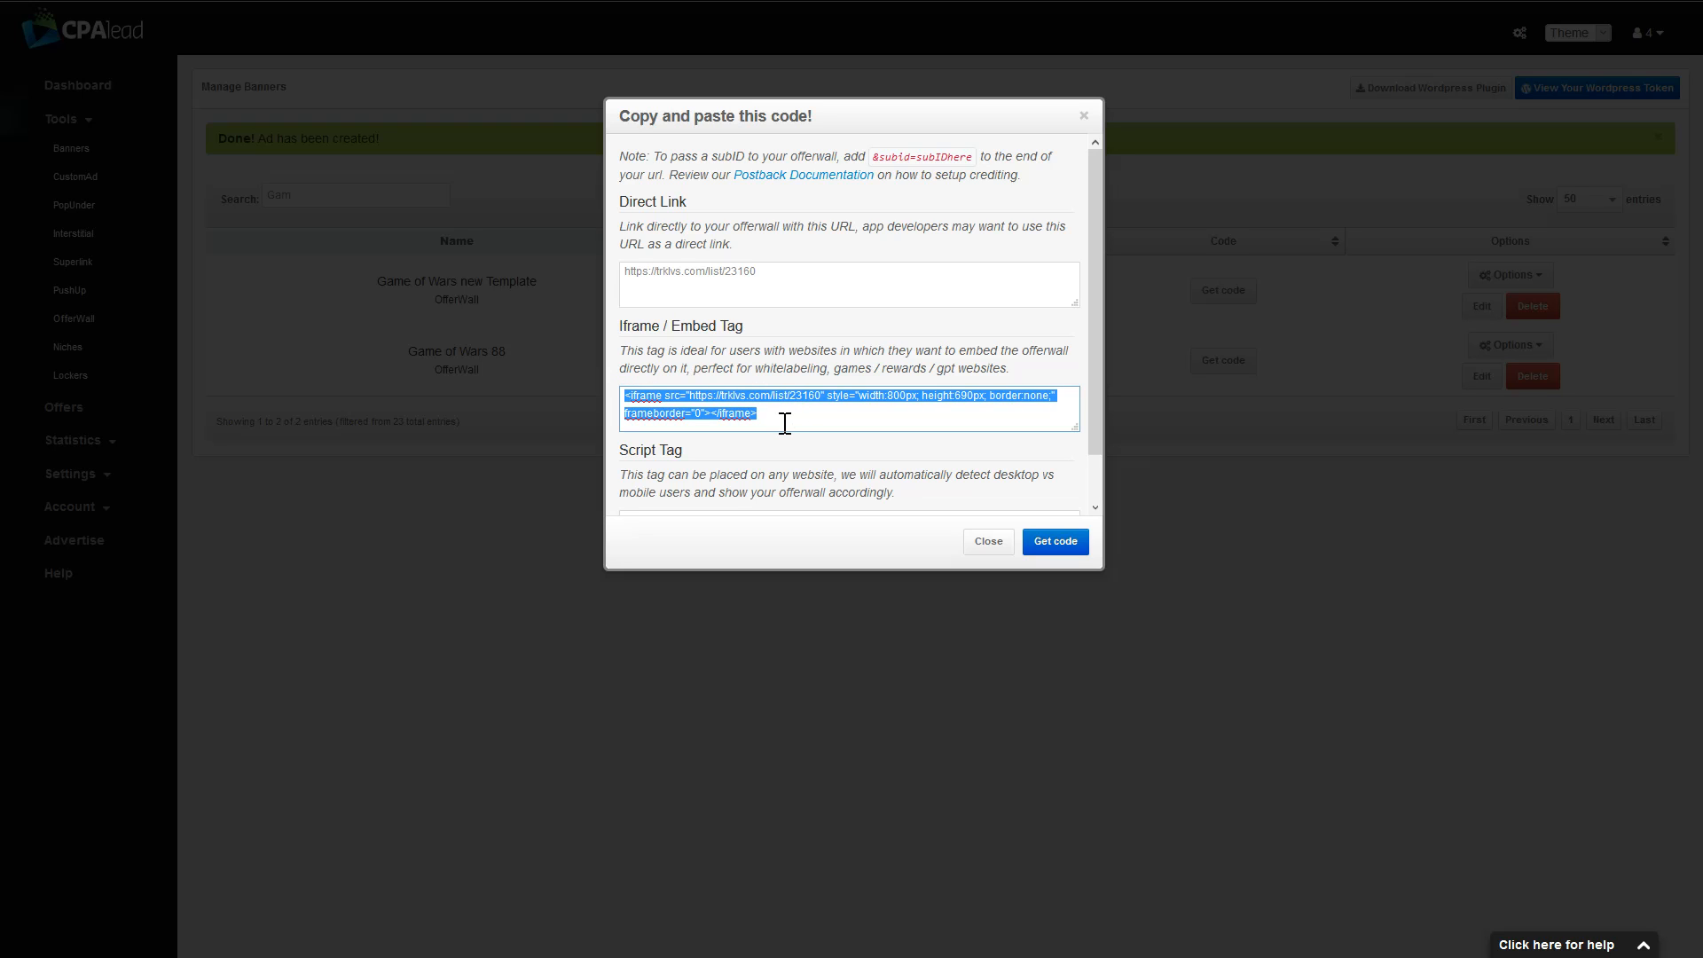
pyautogui.scroll(-1, 804, 425)
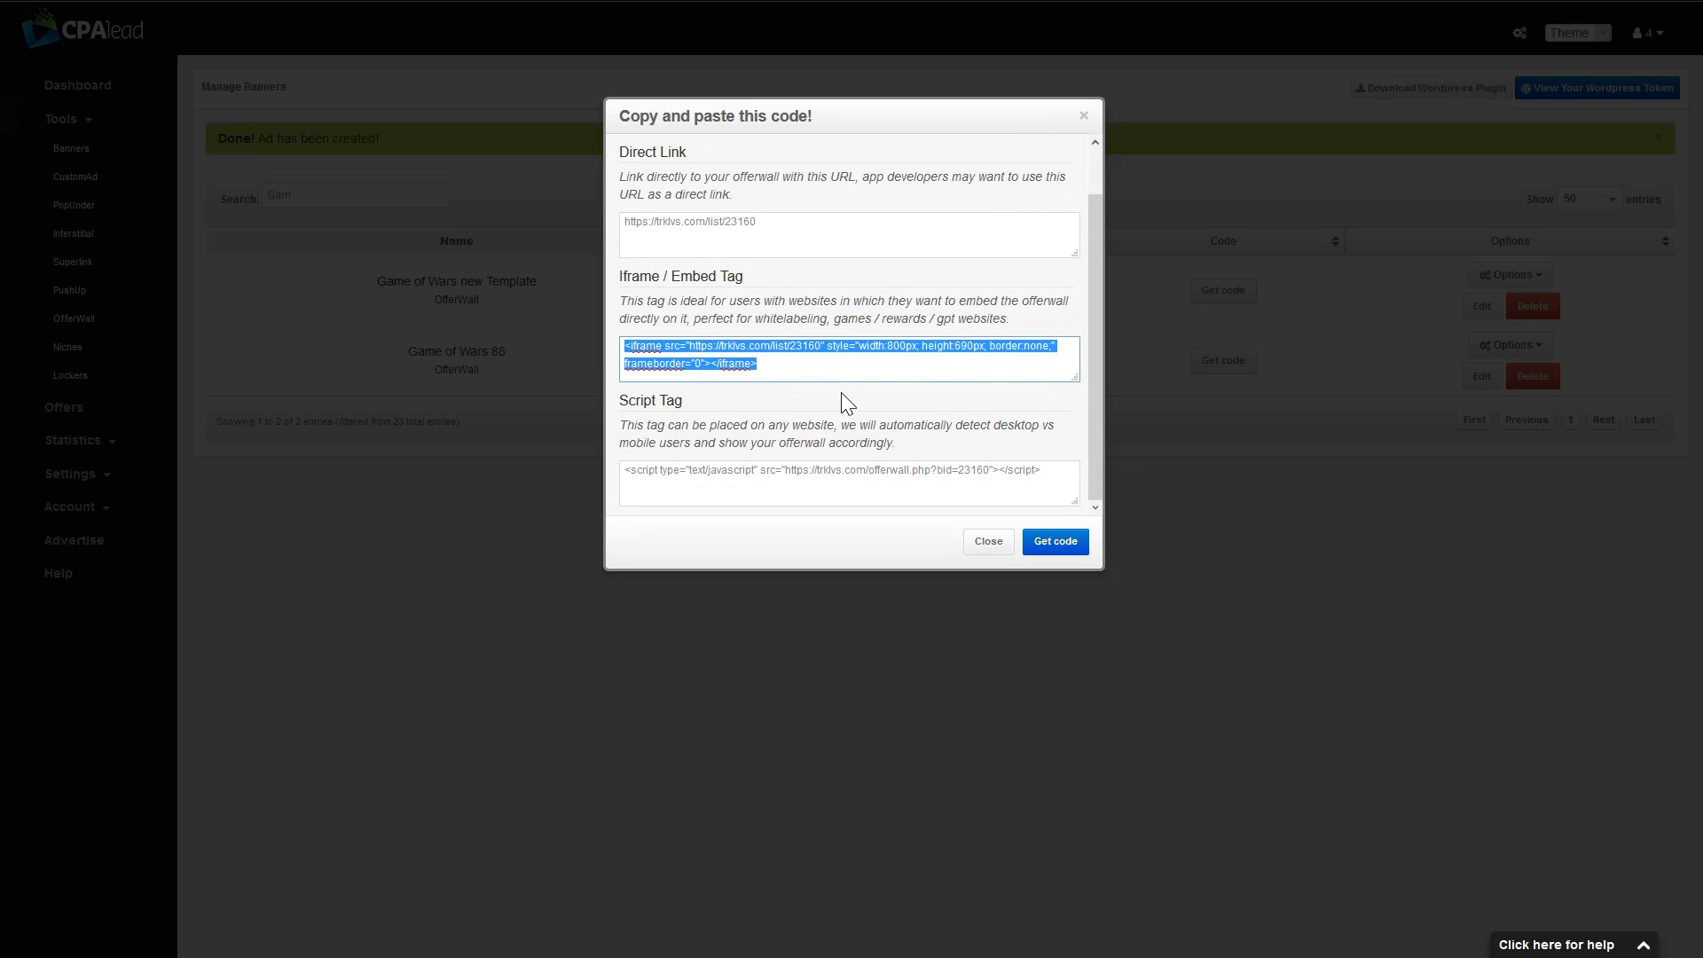
pyautogui.click(806, 362)
pyautogui.scroll(1, 834, 435)
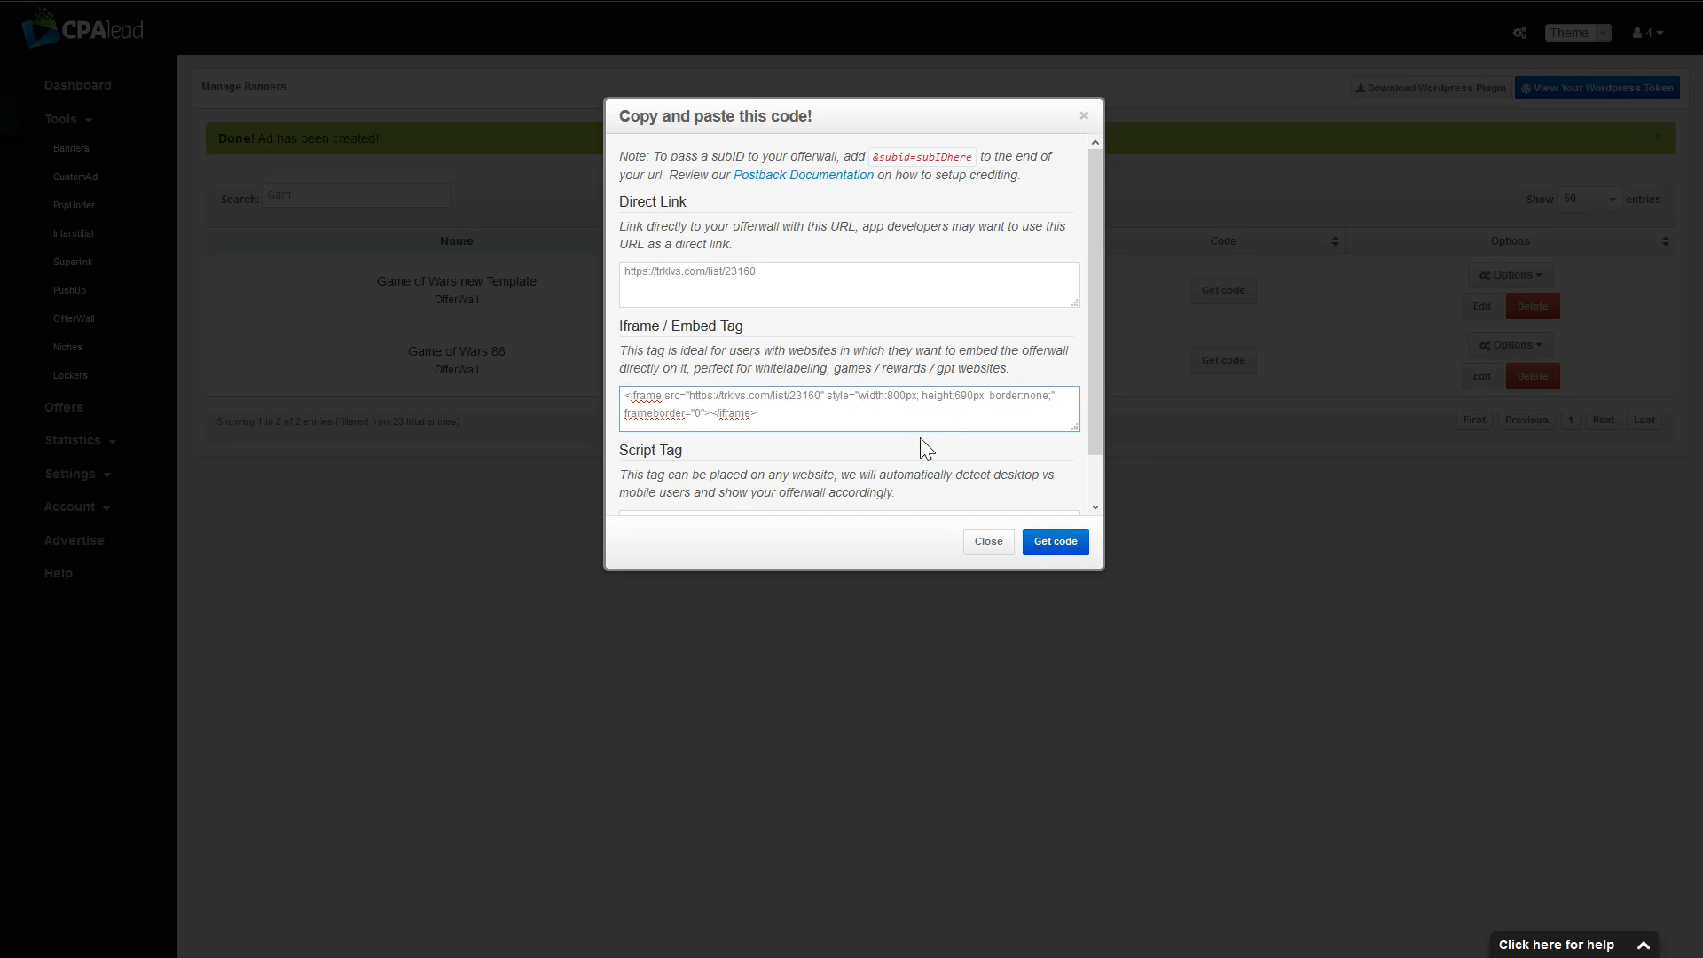
# Highlight the Script Tag code for the offerwall to examine it.
pyautogui.scroll(-1, 919, 438)
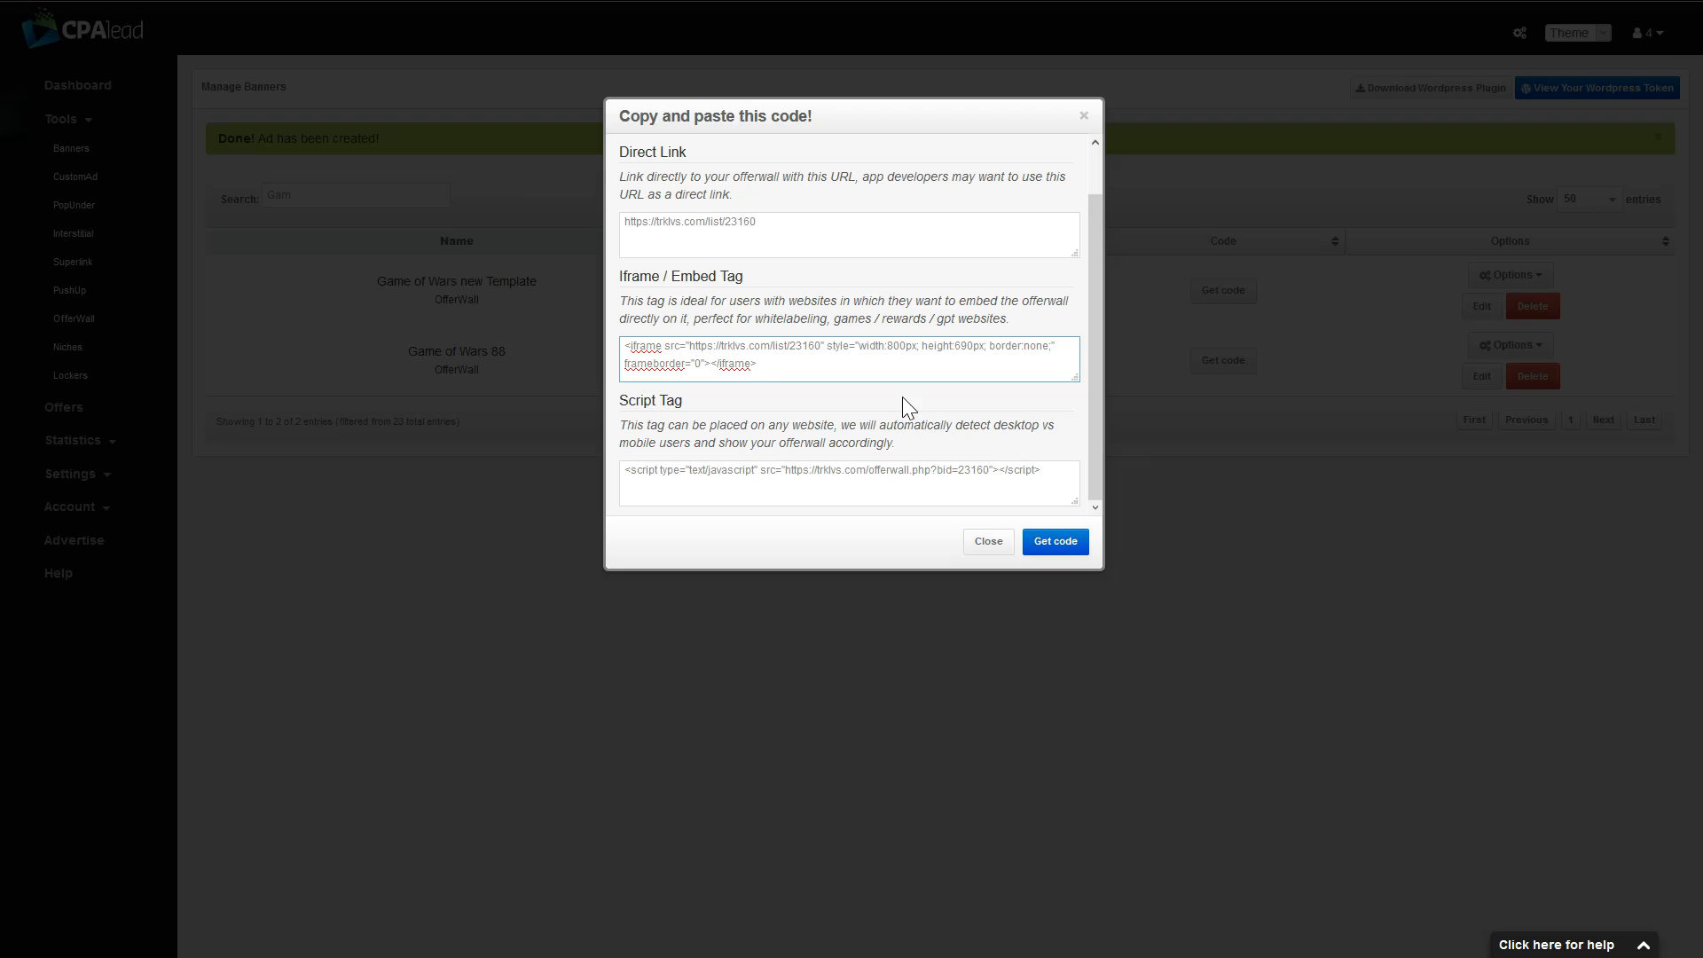
pyautogui.click(998, 478)
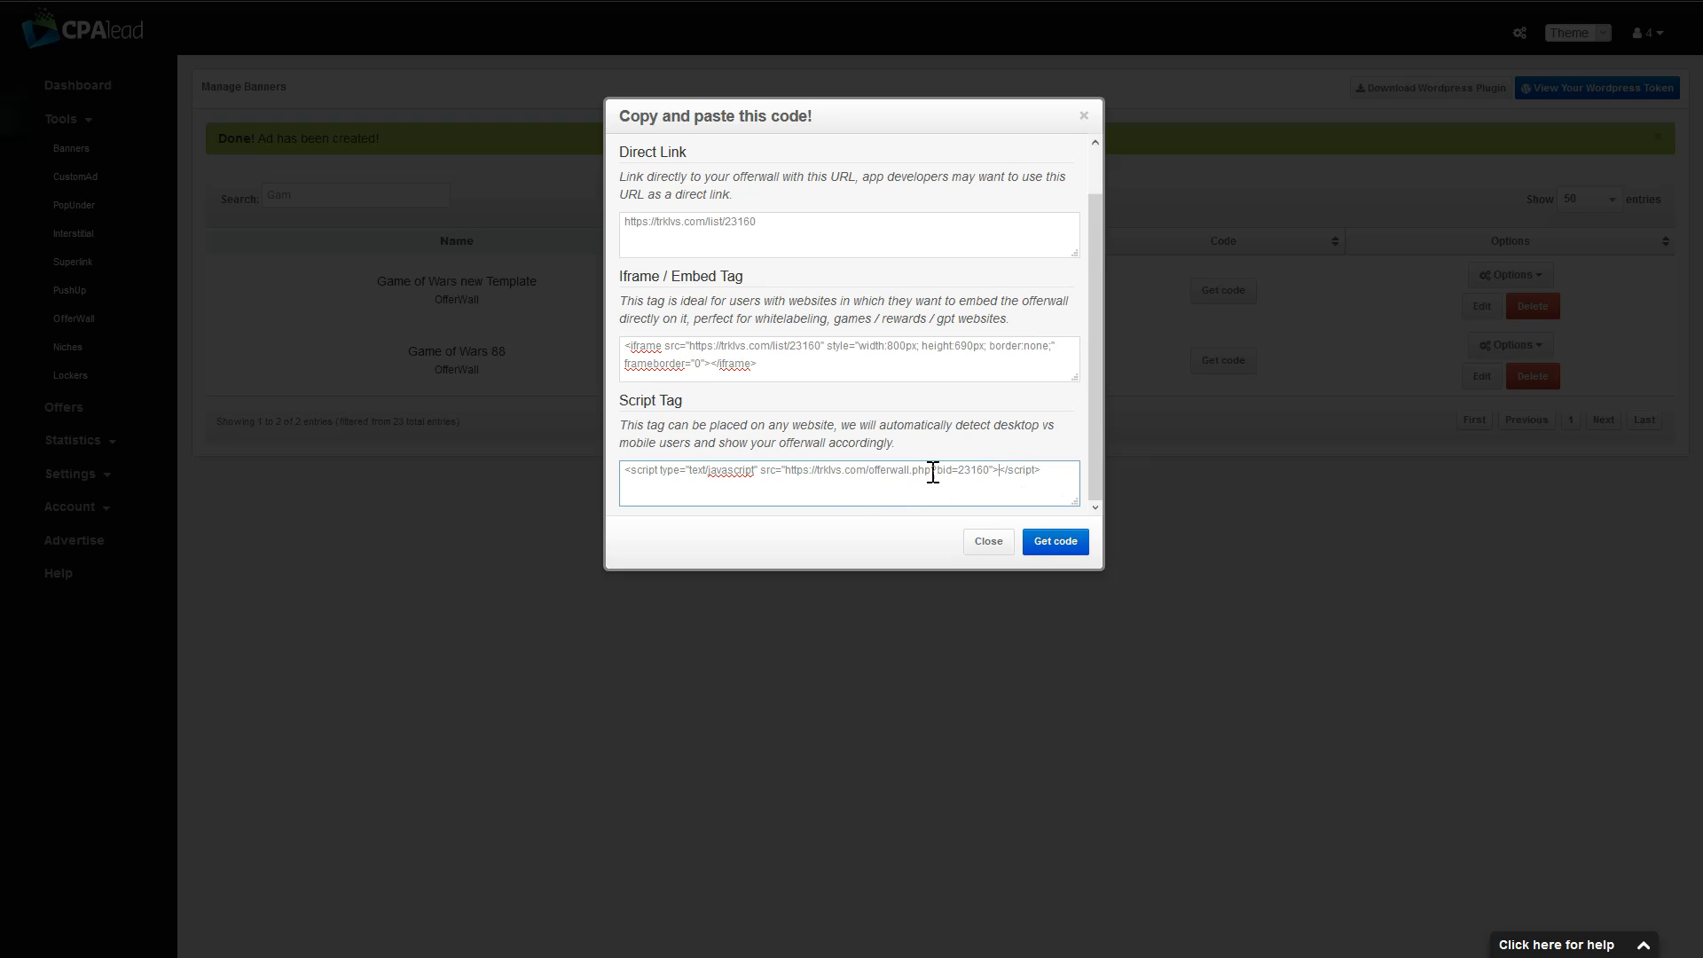
pyautogui.moveTo(623, 471); pyautogui.dragTo(1052, 475)
pyautogui.click(1052, 475)
pyautogui.moveTo(1061, 471); pyautogui.dragTo(560, 464)
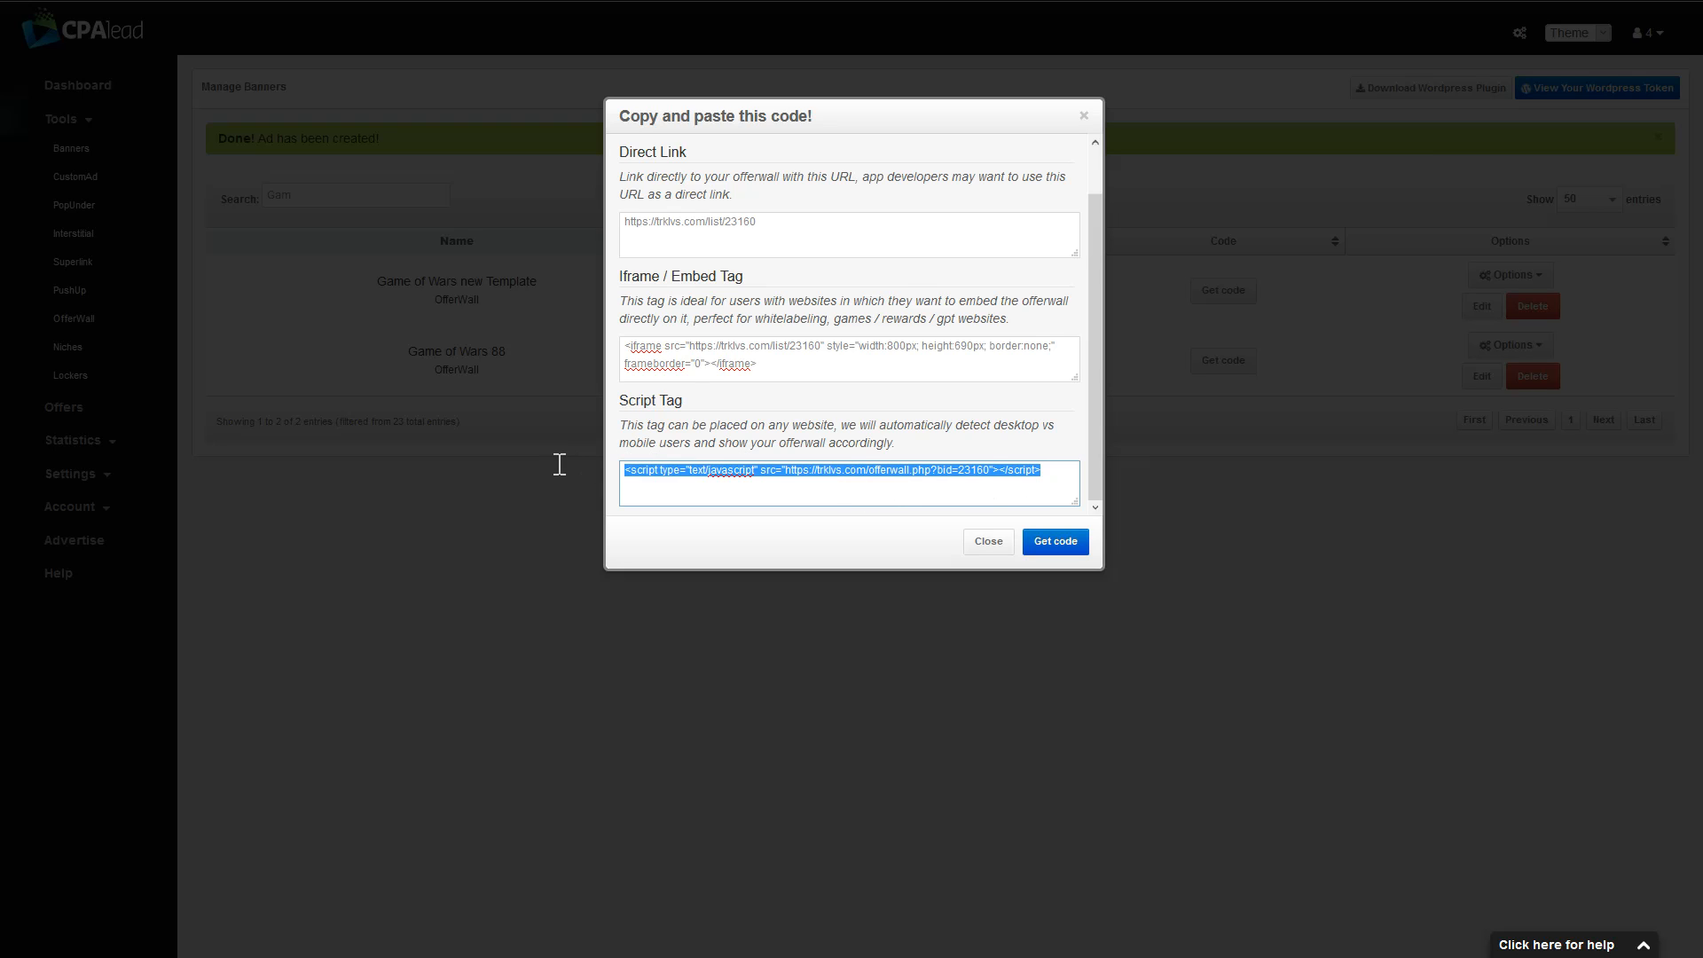
pyautogui.click(844, 487)
pyautogui.moveTo(1037, 471); pyautogui.dragTo(582, 460)
pyautogui.click(771, 493)
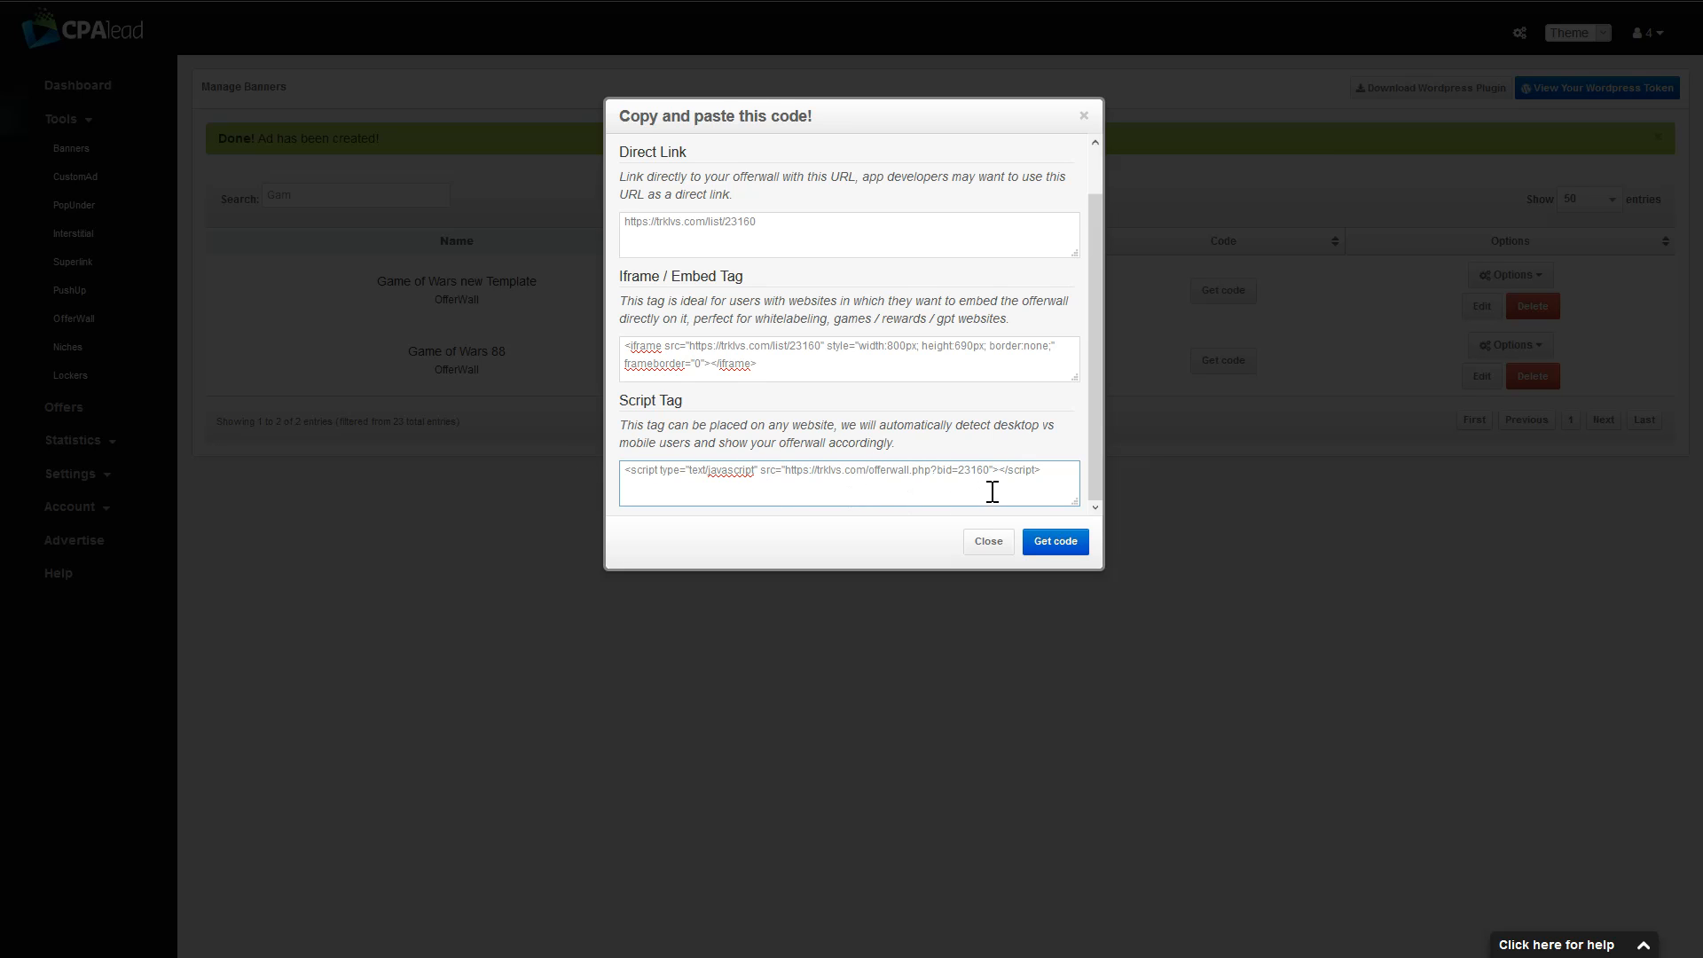
pyautogui.moveTo(1056, 479); pyautogui.dragTo(578, 448)
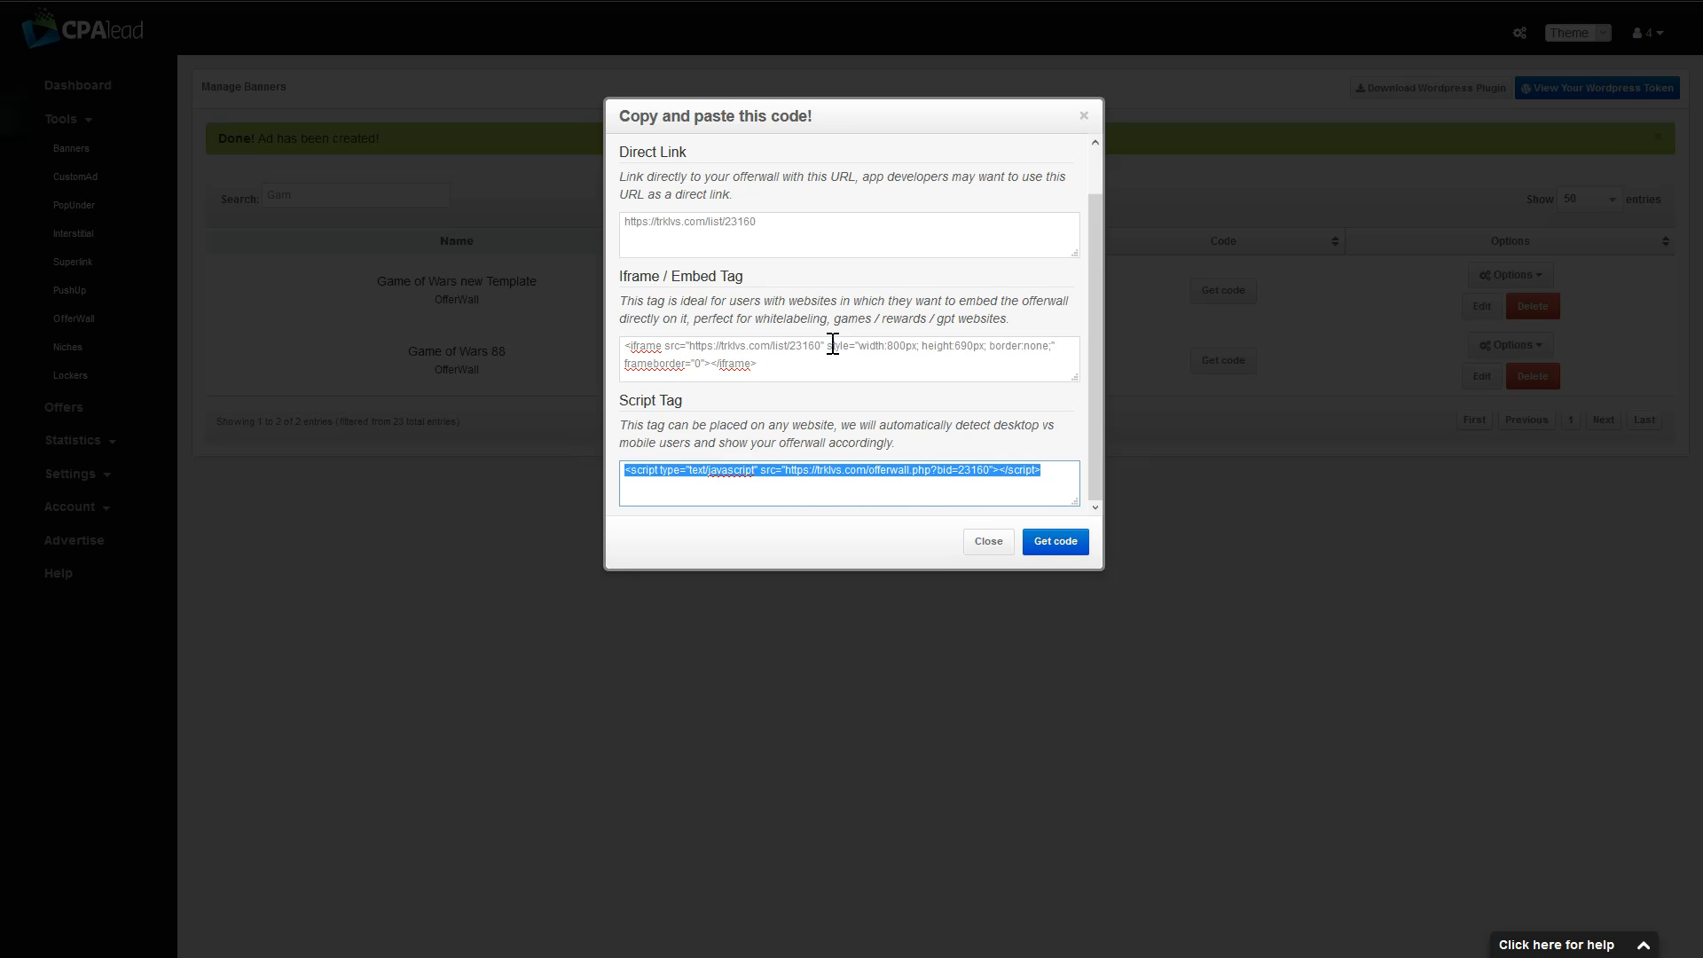
# Compare the Iframe / Embed Tag with the Direct Link by highlighting each one again.
pyautogui.tripleClick(707, 342)
pyautogui.click(832, 355)
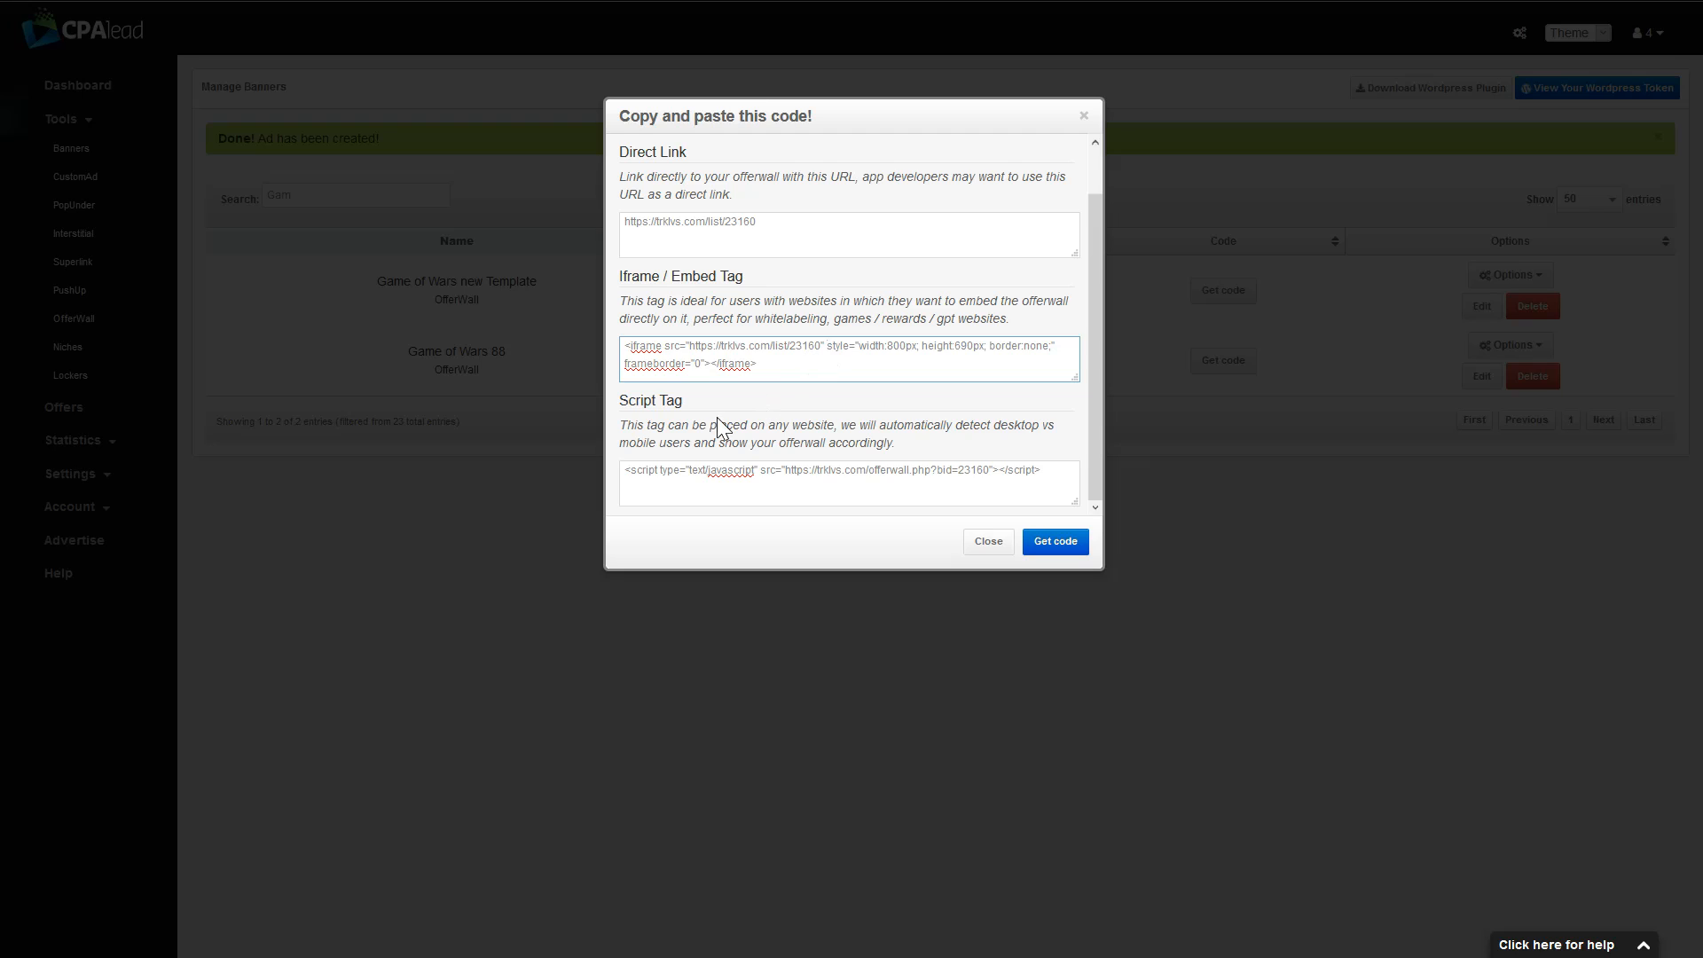
pyautogui.scroll(2, 710, 399)
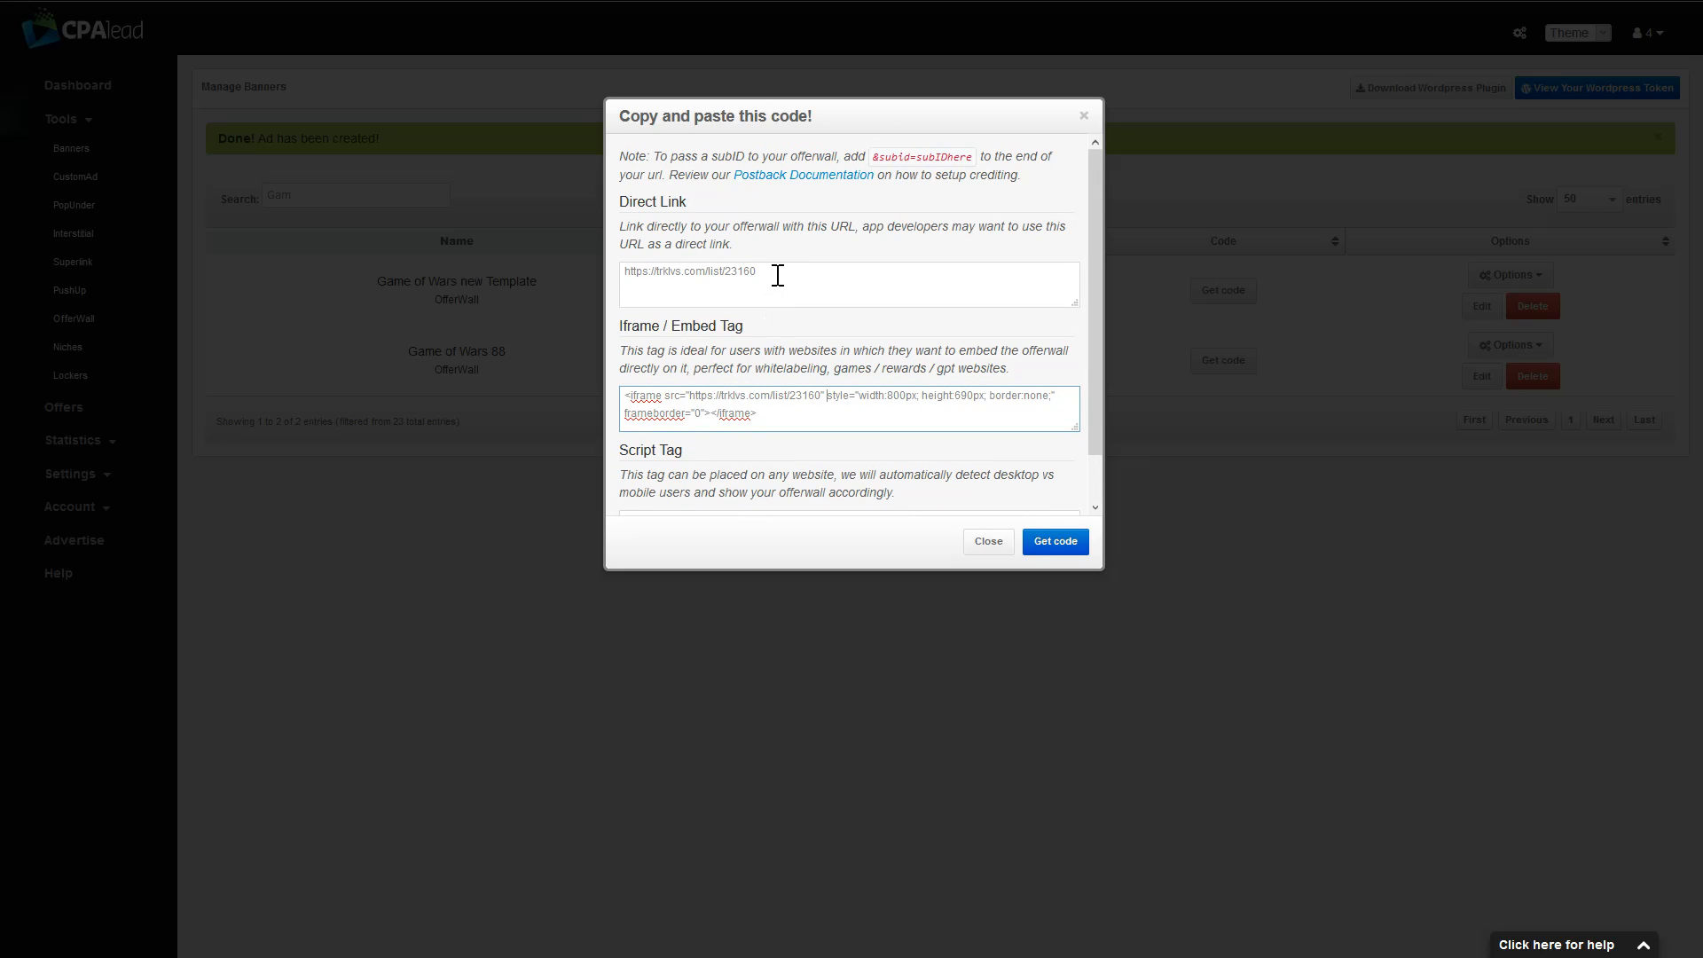
pyautogui.moveTo(771, 273); pyautogui.dragTo(623, 272)
pyautogui.click(734, 282)
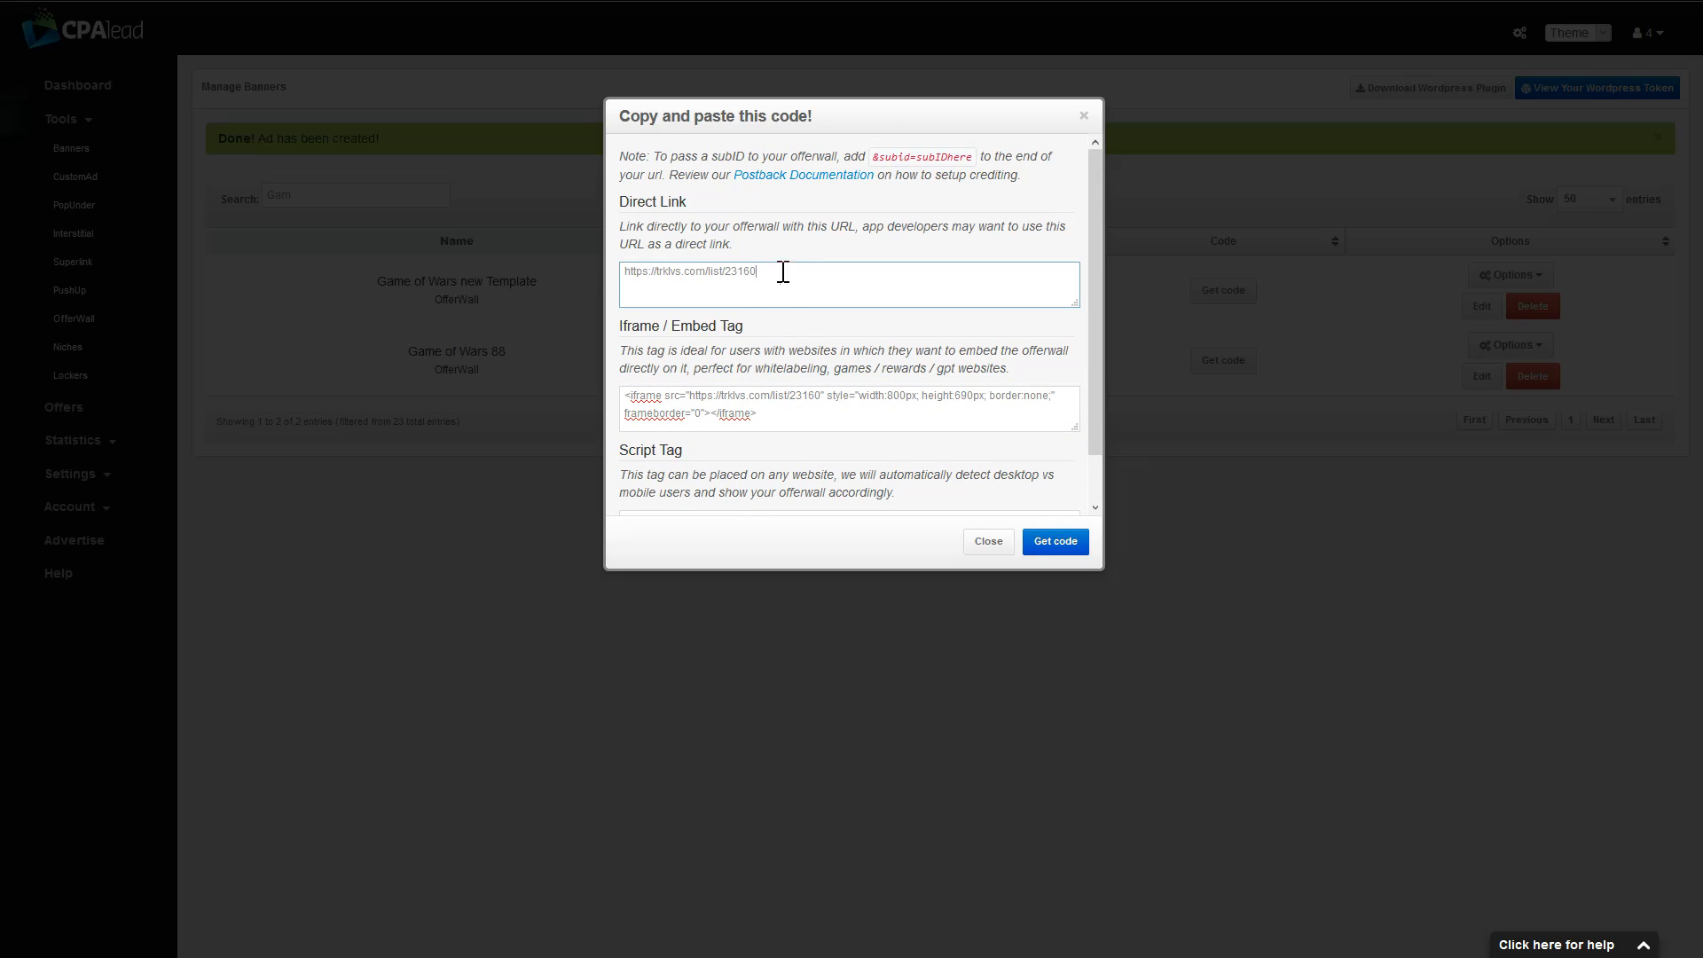
# Review the Script Tag and the &subid=subIDhere note for the Direct Link, and close the offerwall's embed codes.
pyautogui.scroll(-1, 687, 388)
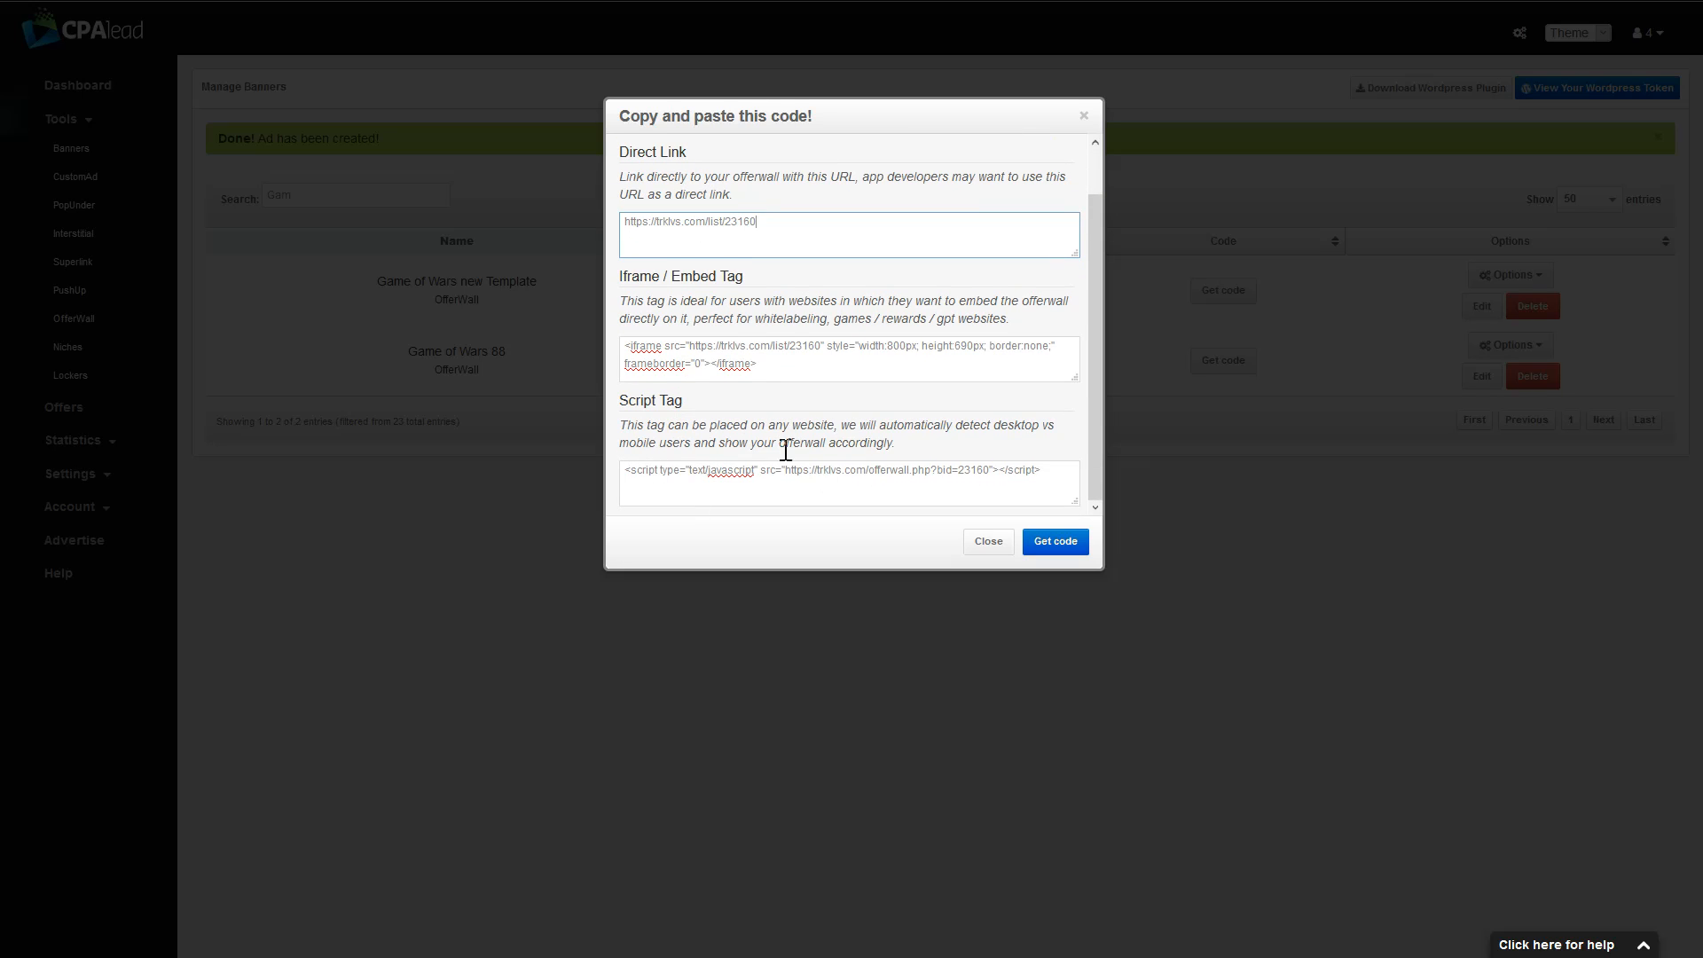
pyautogui.scroll(1, 774, 449)
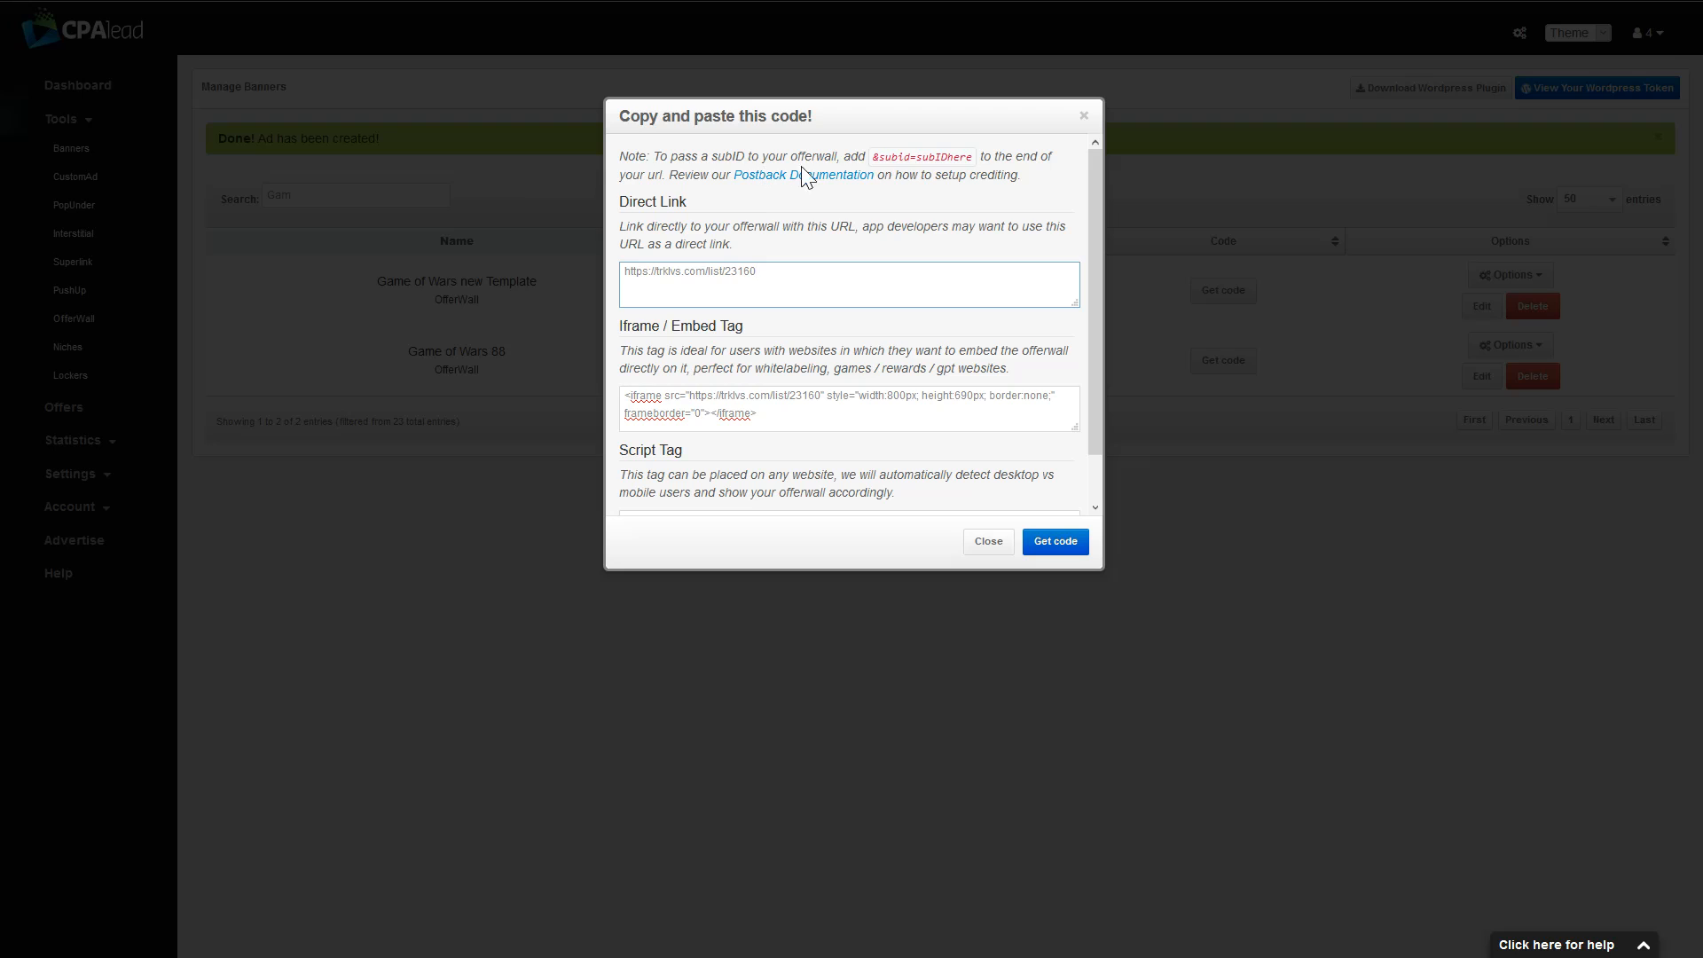
pyautogui.moveTo(875, 157); pyautogui.dragTo(915, 159)
pyautogui.click(928, 160)
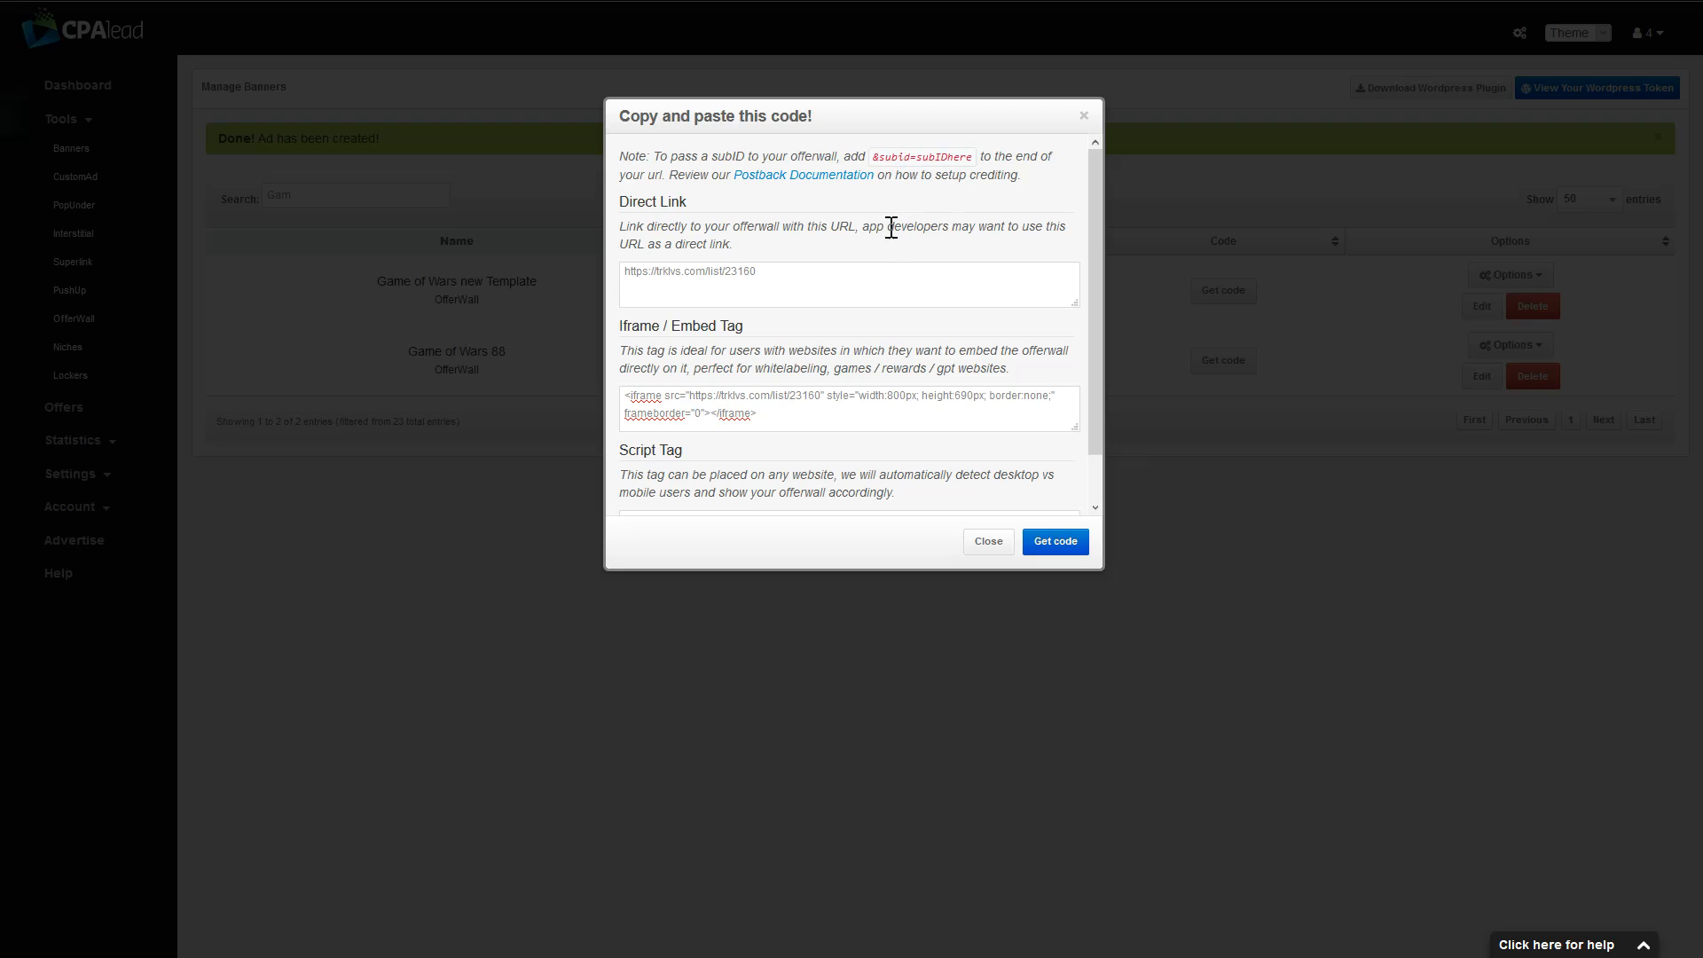
pyautogui.click(839, 277)
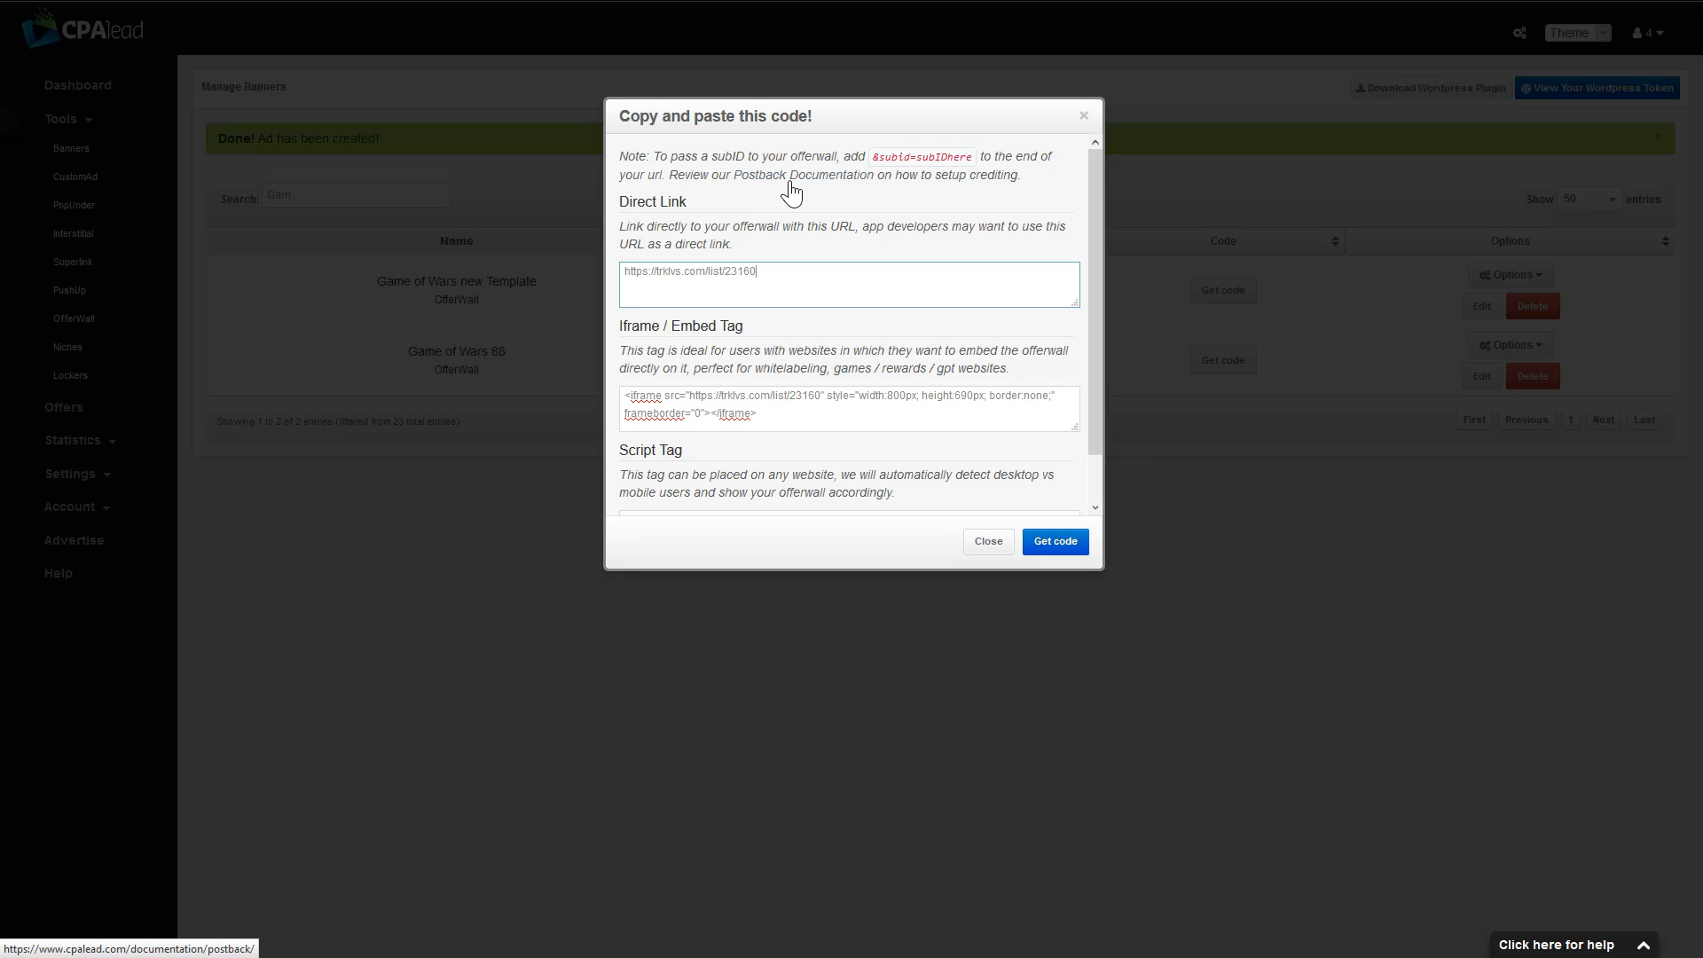
pyautogui.click(988, 546)
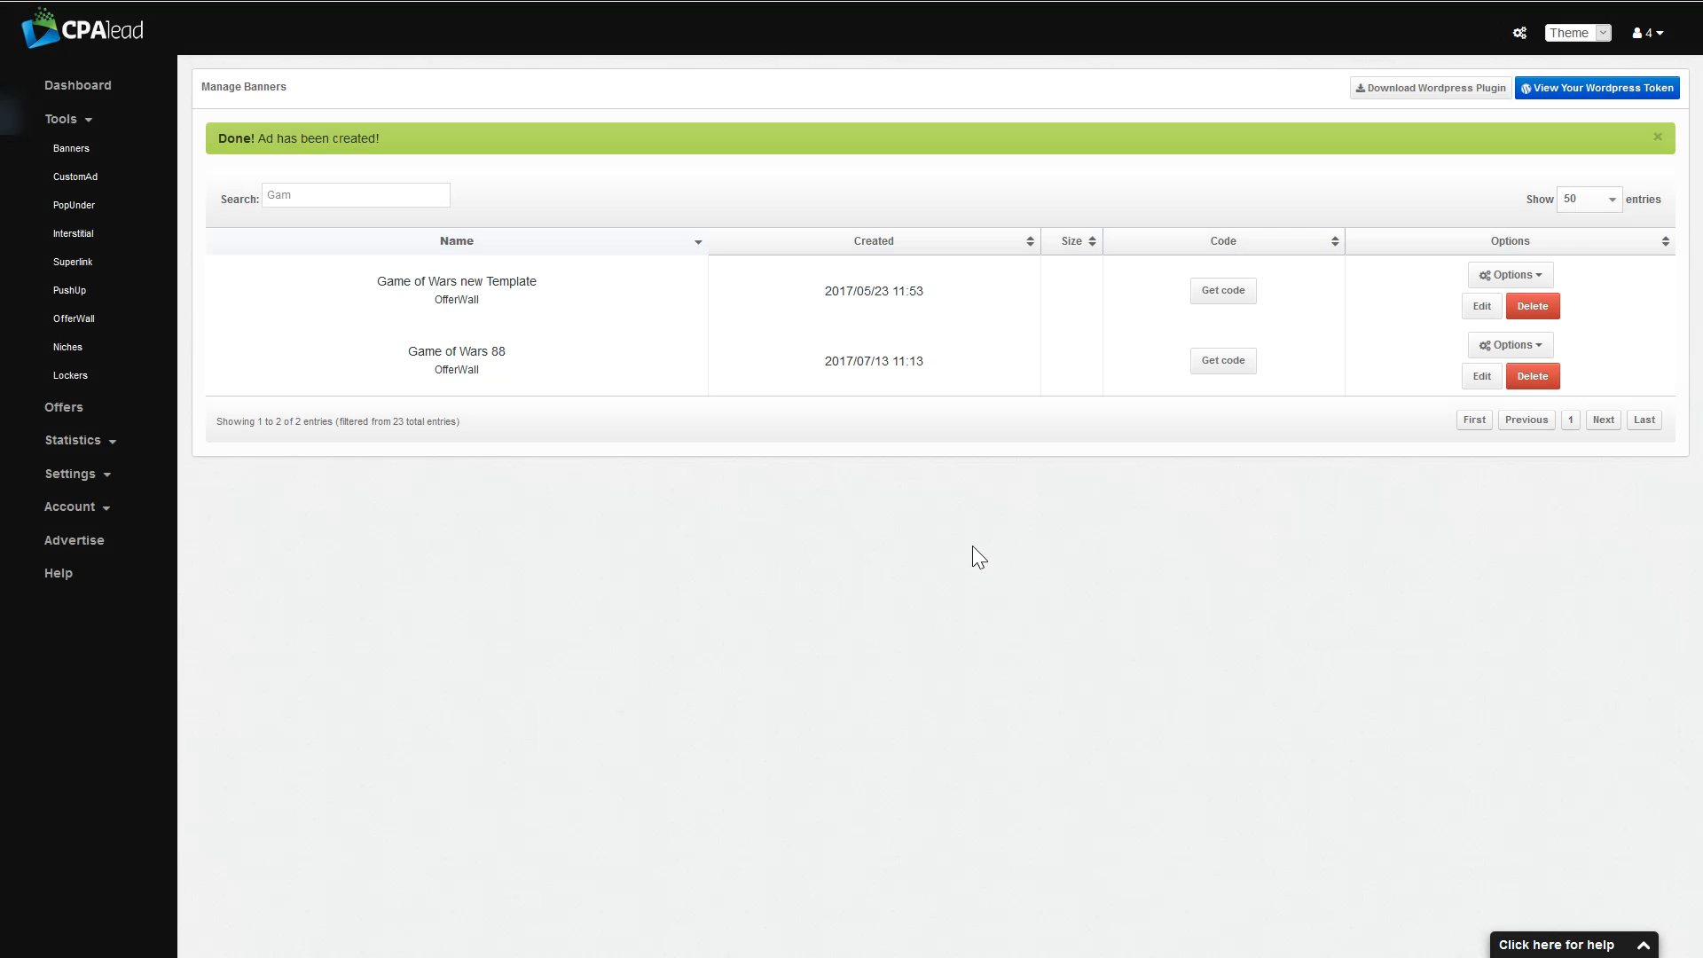
# View the additional options available for the Game of Wars 88 offerwall, and dismiss them without choosing any.
pyautogui.click(1513, 351)
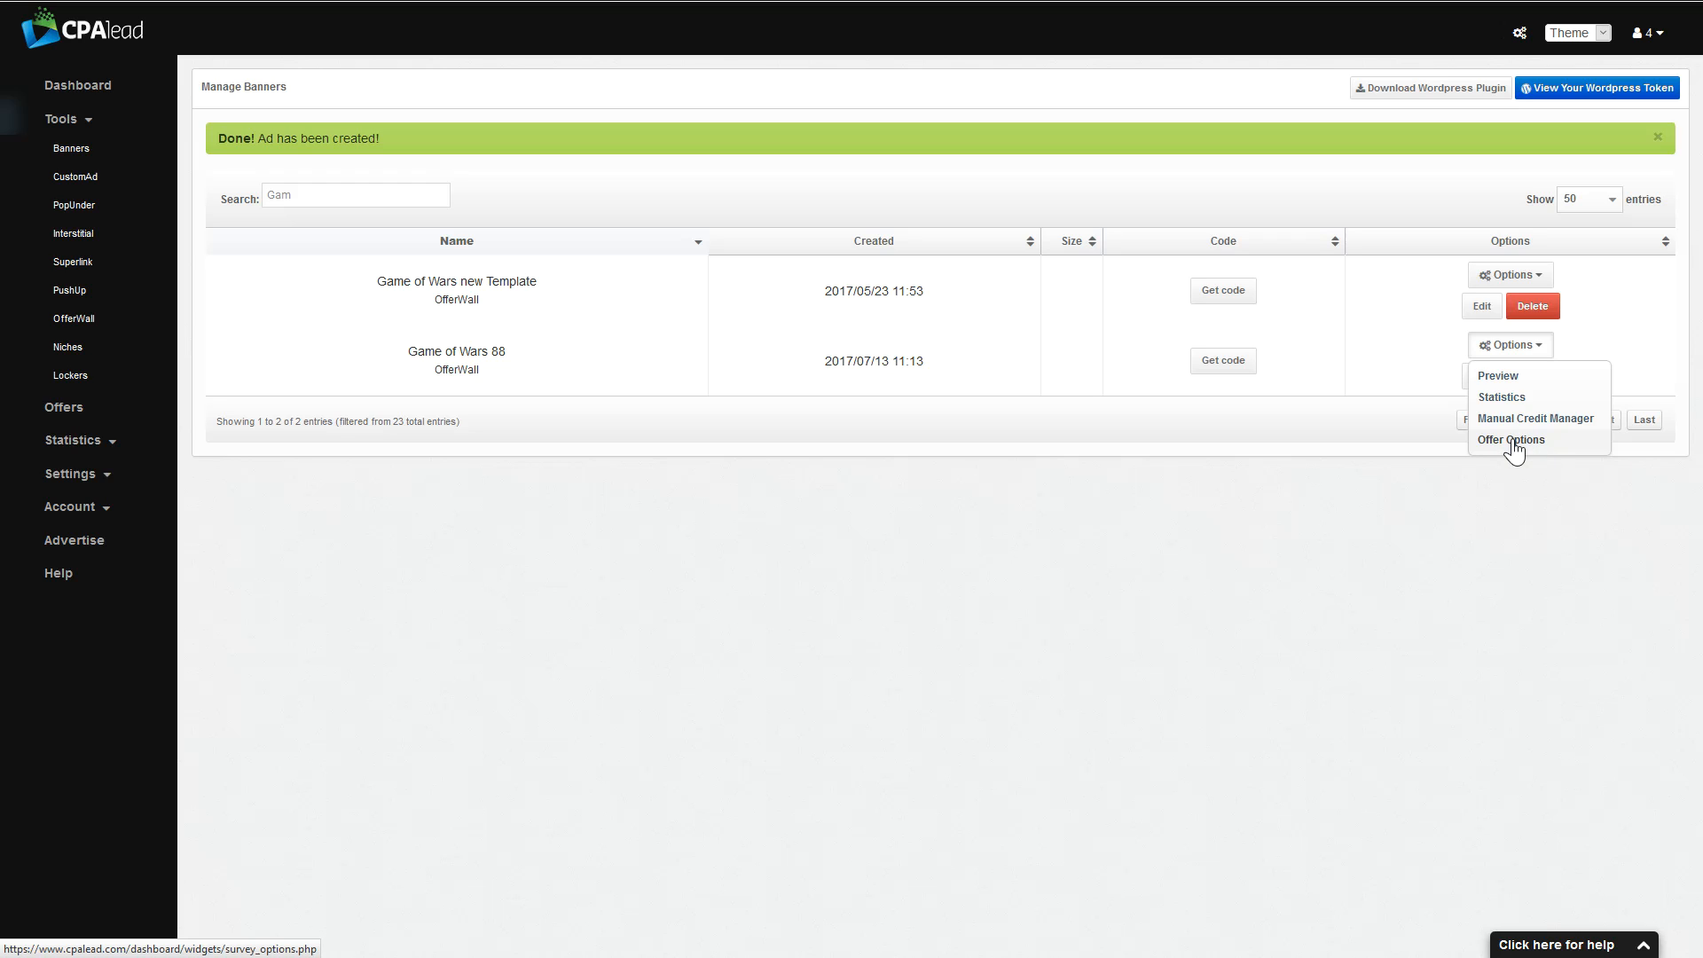
pyautogui.click(1265, 580)
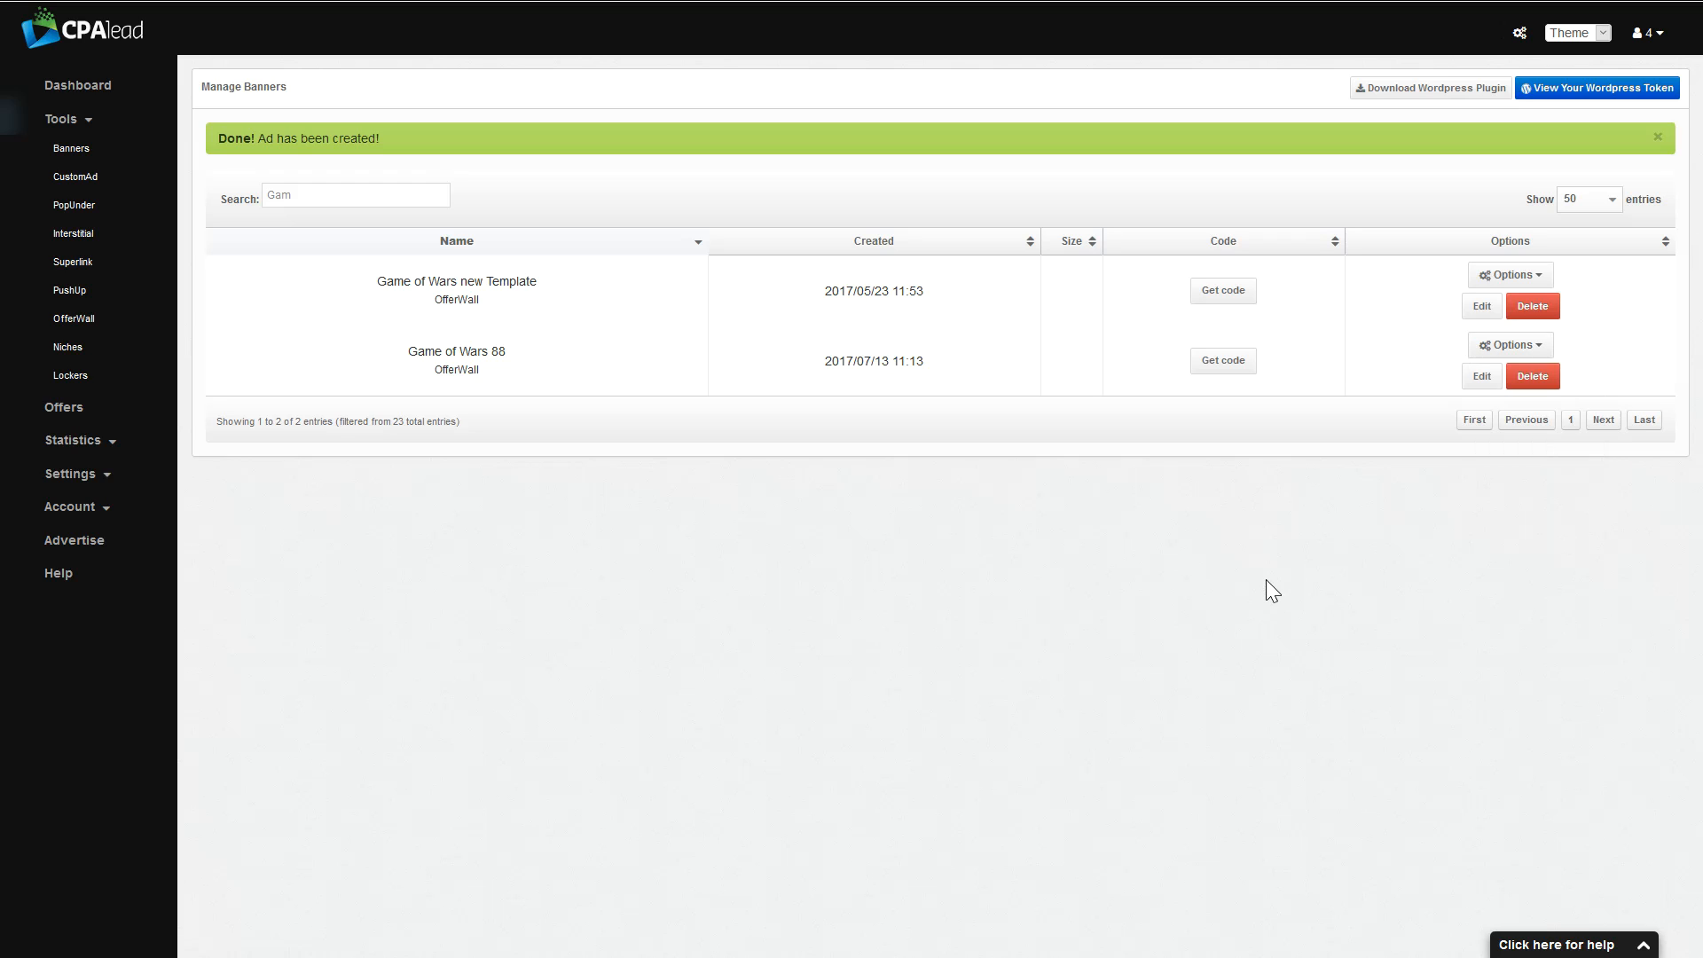